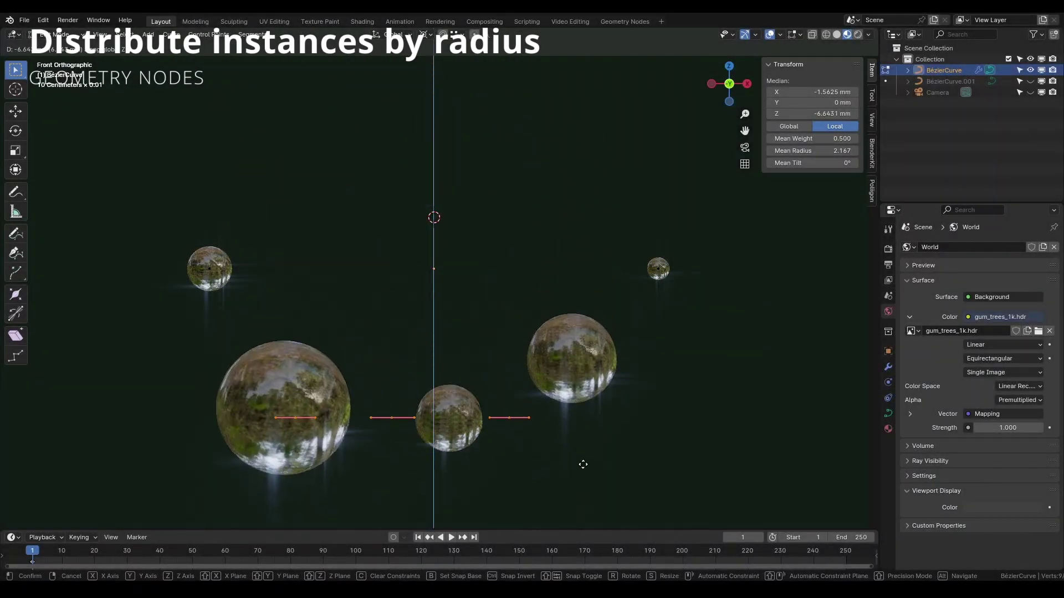
# Step: Cancel the move of the inner curve points and adjust the radius of the middle, end and fourth control points individually
pyautogui.rightClick(593, 403)
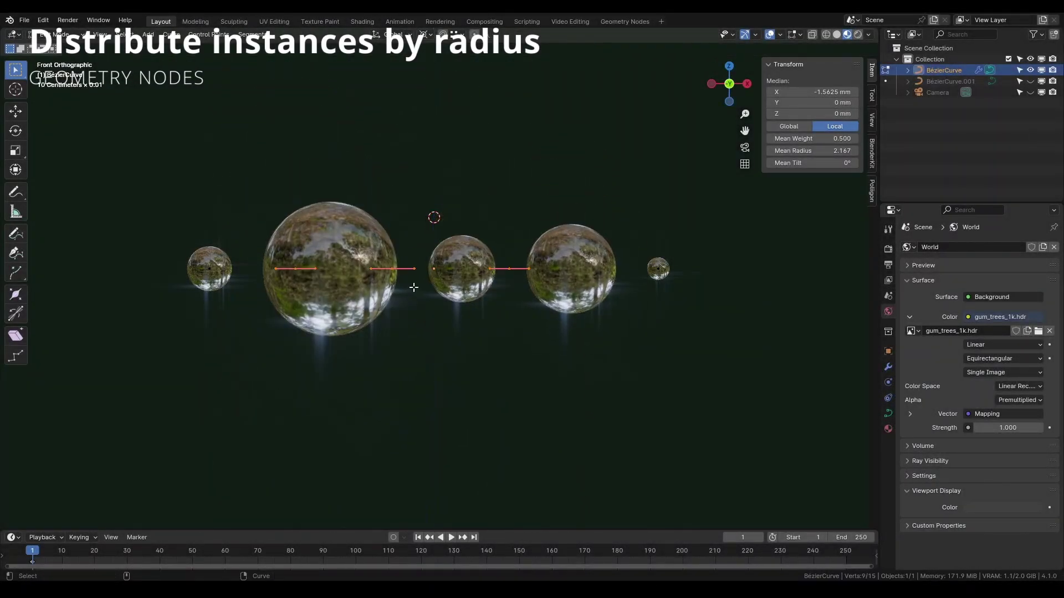
pyautogui.moveTo(355, 238); pyautogui.dragTo(413, 293)
pyautogui.moveTo(791, 151)
pyautogui.mouseDown()
pyautogui.moveTo(837, 151)
pyautogui.moveTo(808, 151)
pyautogui.mouseUp()
pyautogui.moveTo(635, 250); pyautogui.dragTo(683, 271)
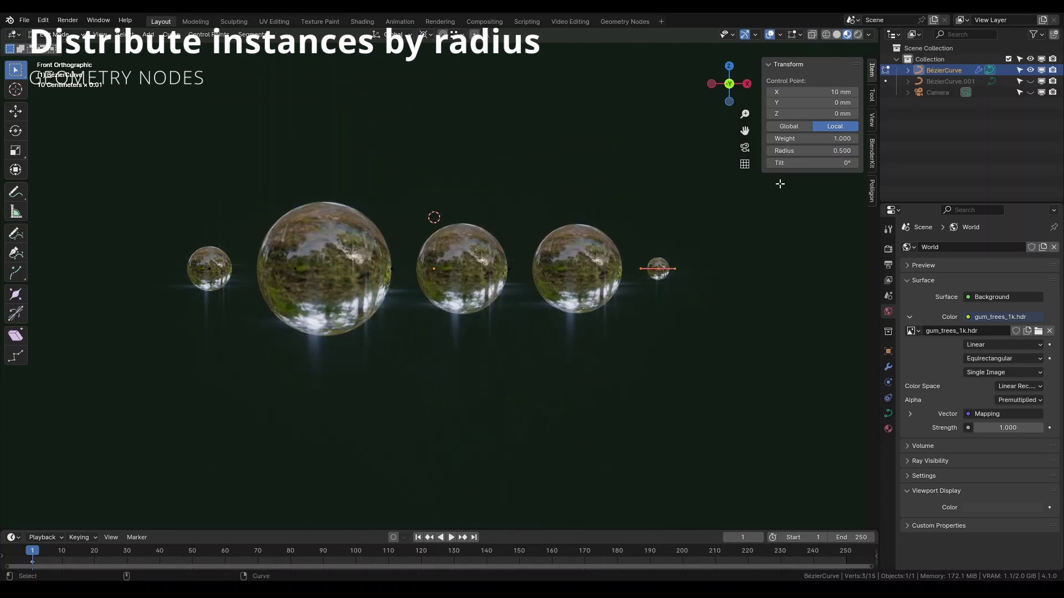
pyautogui.moveTo(790, 151); pyautogui.dragTo(828, 150)
pyautogui.moveTo(506, 233); pyautogui.dragTo(588, 302)
pyautogui.moveTo(824, 150)
pyautogui.mouseDown()
pyautogui.moveTo(778, 151)
pyautogui.moveTo(809, 151)
pyautogui.mouseUp()
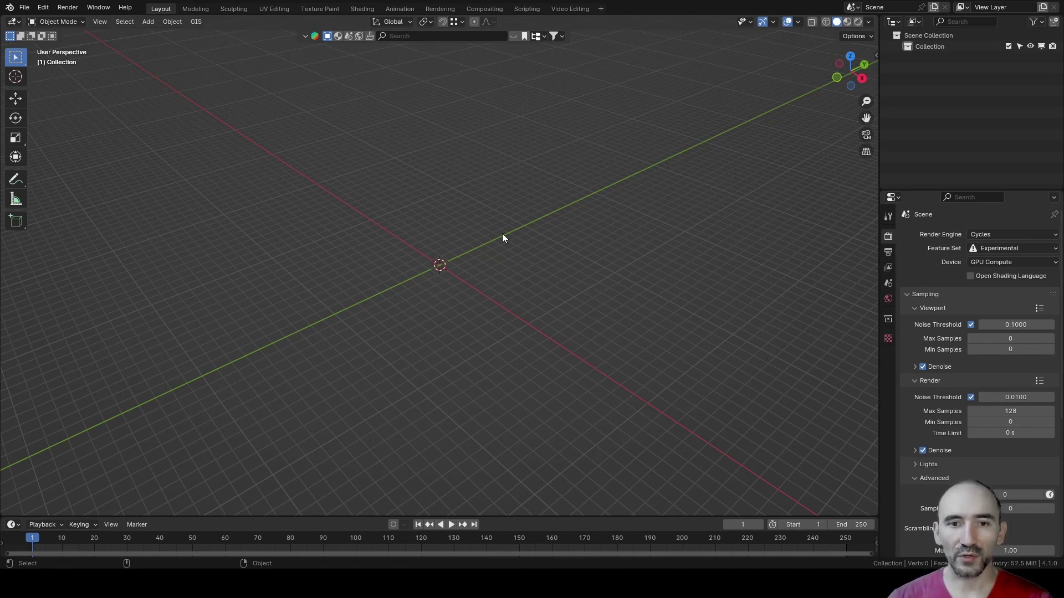
# Step: Add a Bézier curve at the origin and frame it in the top orthographic view
pyautogui.hotkey('shift', 'a')
pyautogui.moveTo(492, 261)
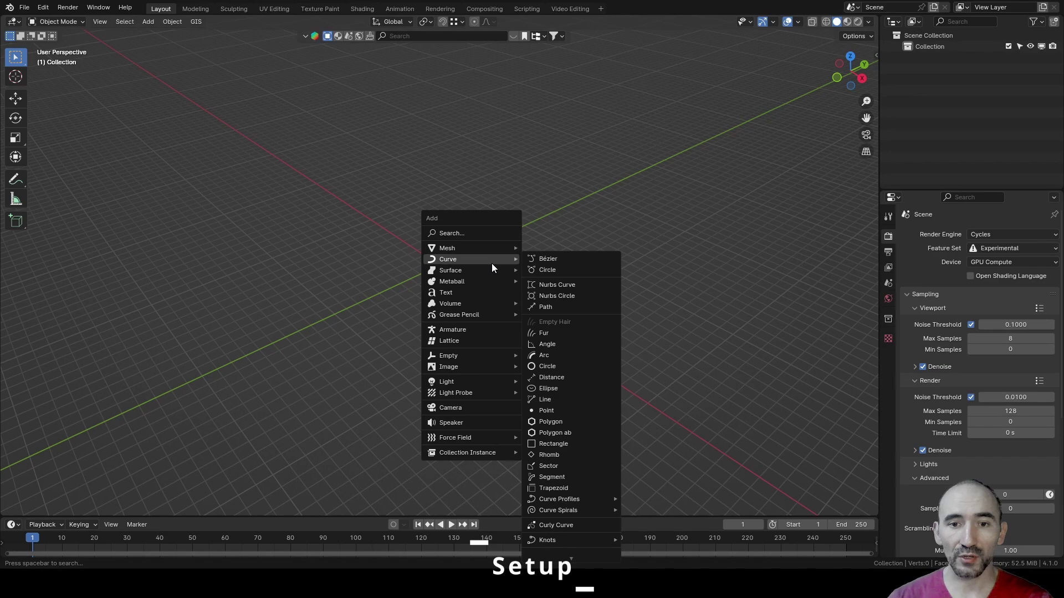
pyautogui.click(579, 257)
pyautogui.press('n')
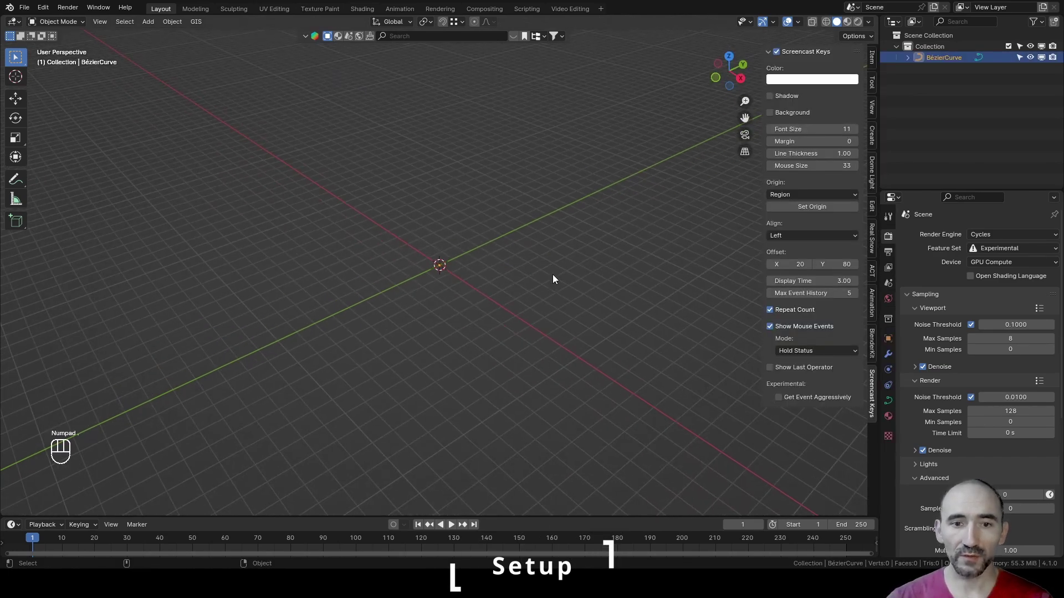
pyautogui.press('KP_7')
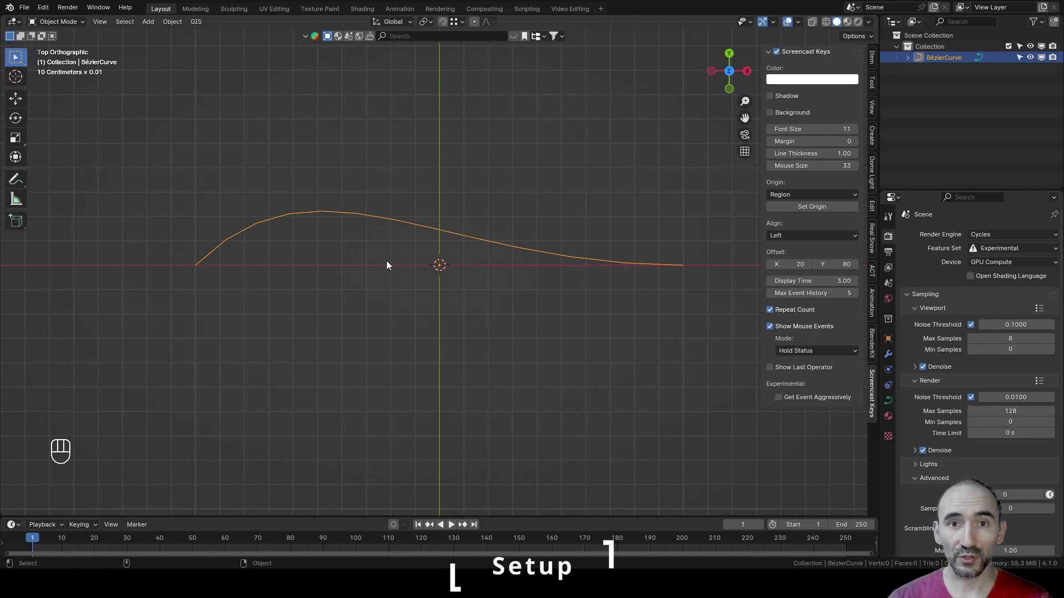
# Step: Flatten the Bézier curve into a straight line by scaling all its control points to 0 along Y in Edit Mode
pyautogui.press('Tab')
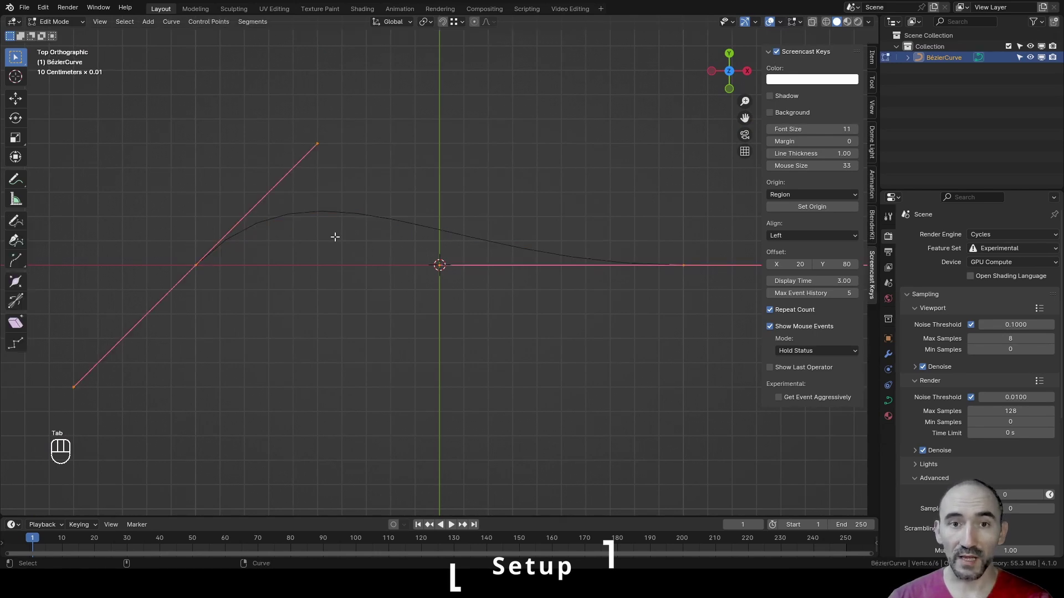
pyautogui.press('a')
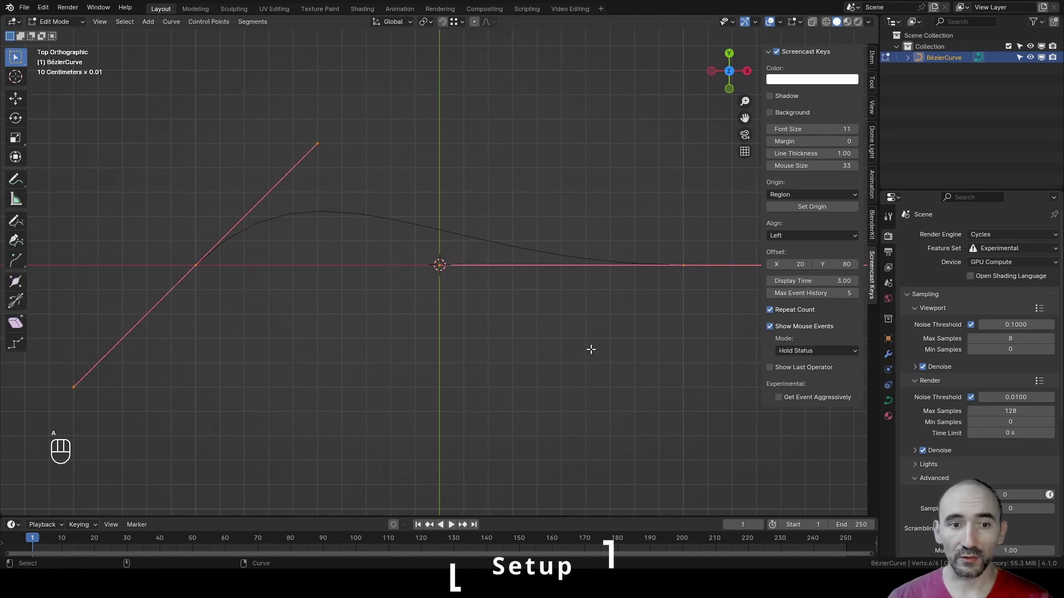
pyautogui.press('s')
pyautogui.press('y')
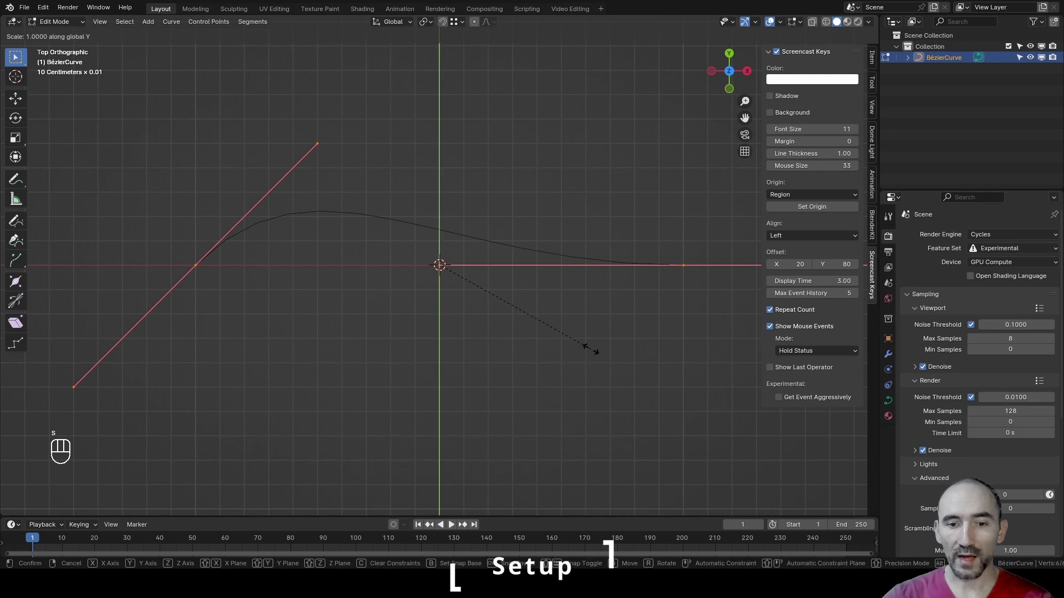
pyautogui.press('0')
pyautogui.press('Return')
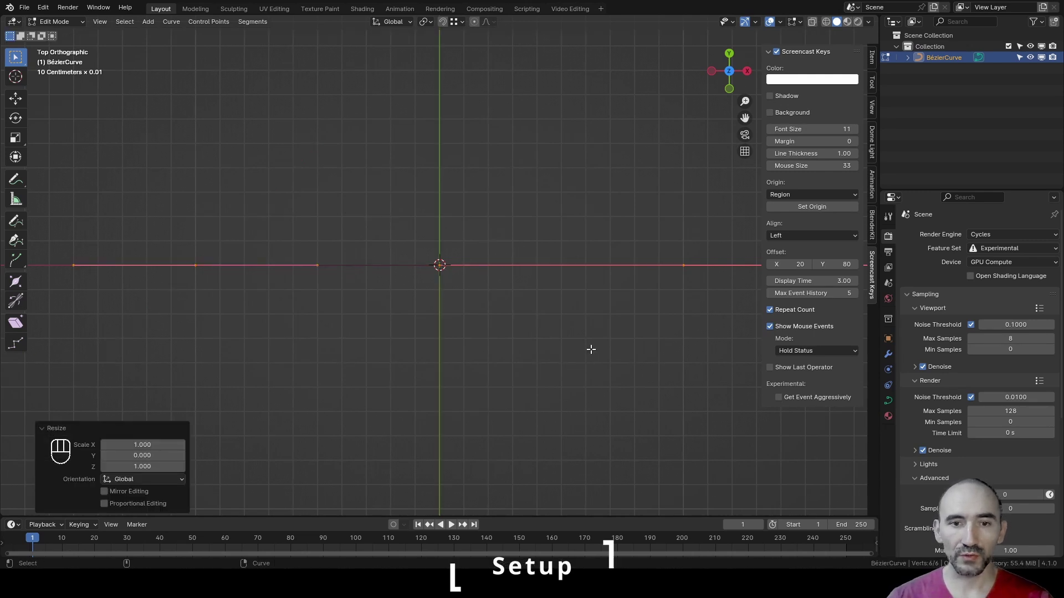
# Step: Subdivide the straight curve with 3 cuts
pyautogui.rightClick(224, 359)
pyautogui.click(293, 187)
pyautogui.click(182, 503)
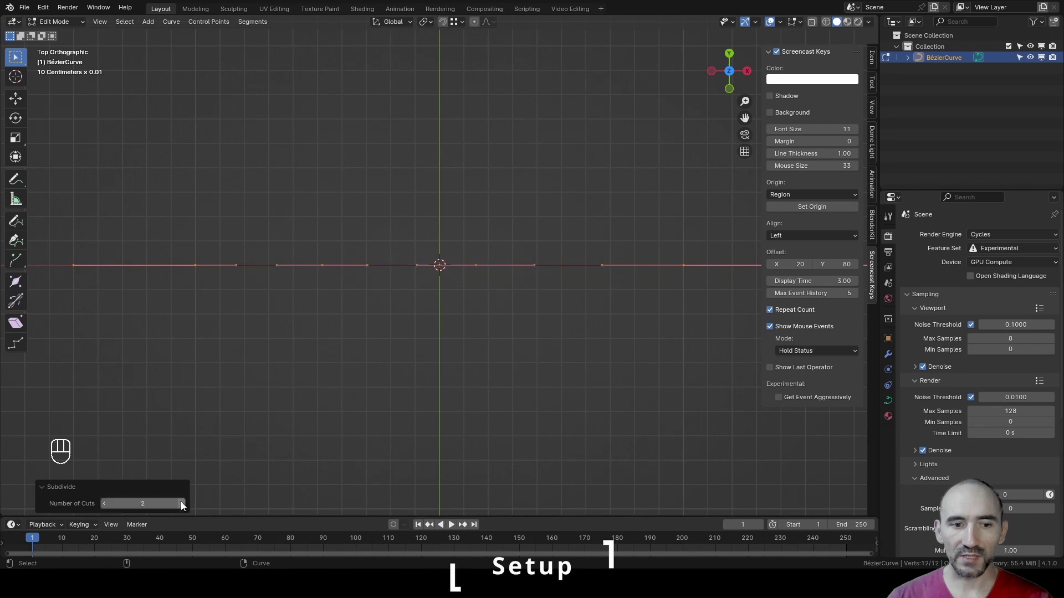
pyautogui.click(181, 504)
# Step: Show the control points' transform values and set the radius of the curve's second control point to 3
pyautogui.click(199, 201)
pyautogui.moveTo(142, 194); pyautogui.dragTo(704, 305)
pyautogui.click(872, 61)
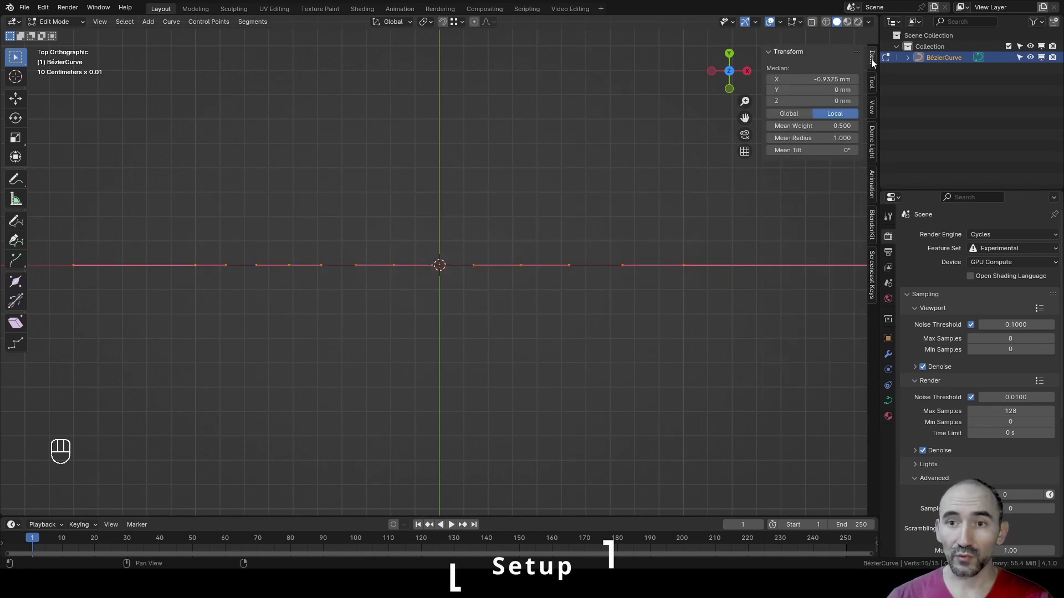
pyautogui.click(288, 265)
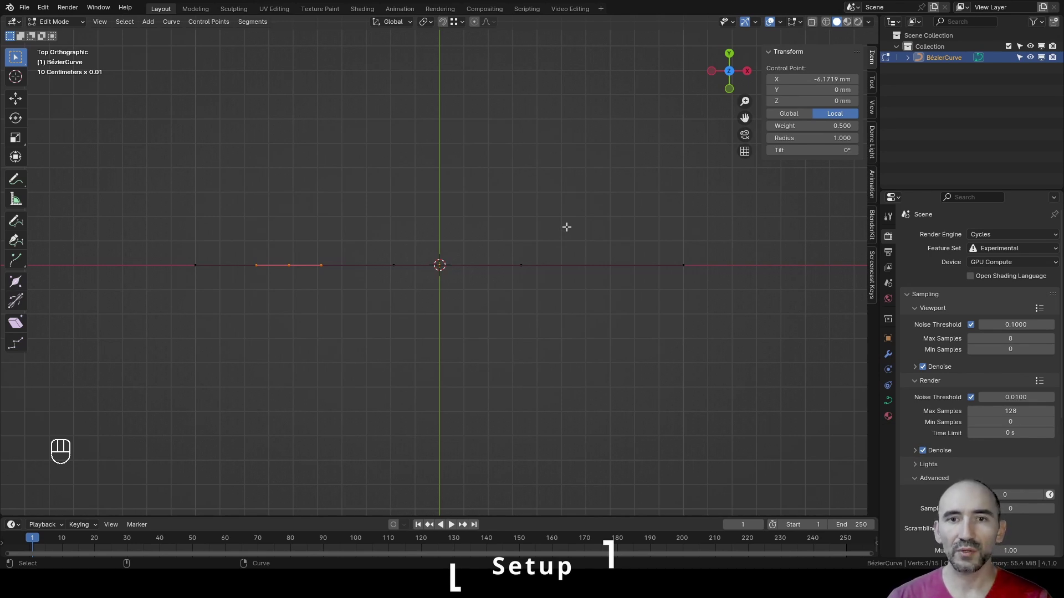
pyautogui.click(813, 139)
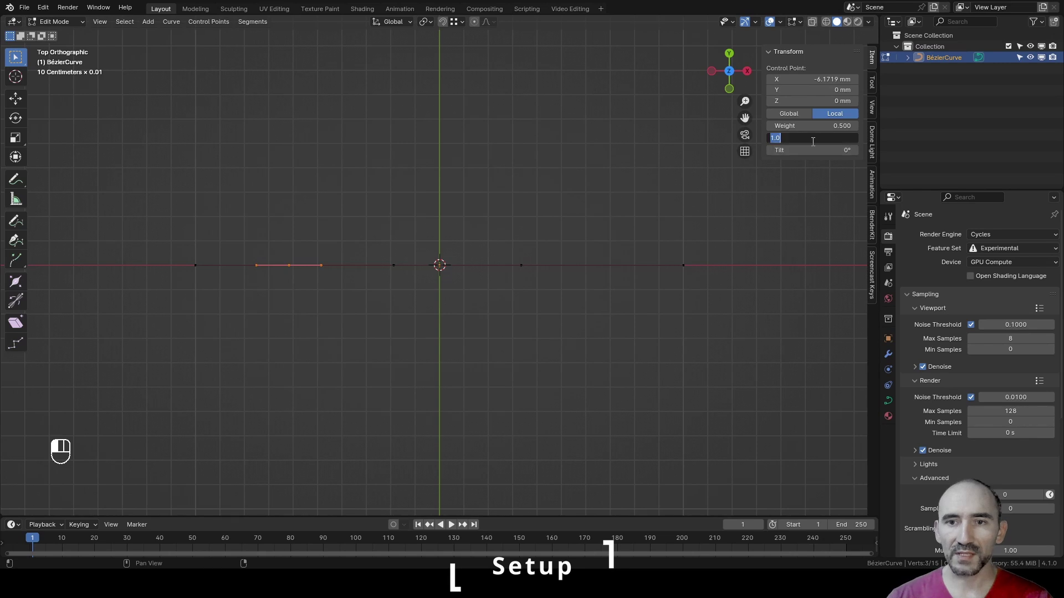
pyautogui.write('0')
pyautogui.press('Return')
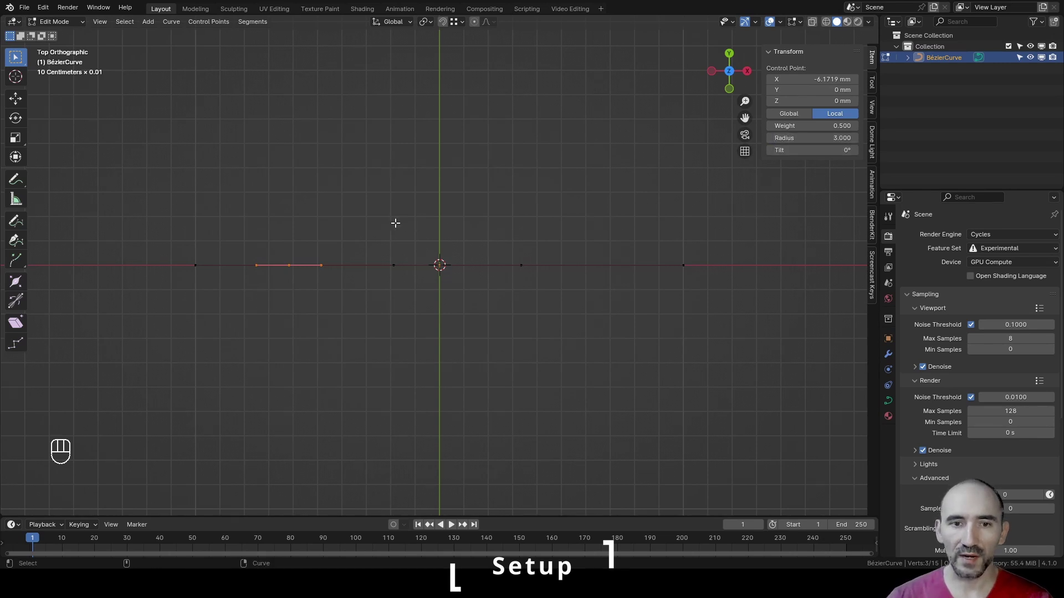
# Step: Raise the middle control point's radius to match the second point's, check the remaining points' radii and return to Object Mode
pyautogui.moveTo(376, 221); pyautogui.dragTo(439, 295)
pyautogui.moveTo(813, 138)
pyautogui.mouseDown()
pyautogui.moveTo(825, 138)
pyautogui.moveTo(812, 138)
pyautogui.mouseUp()
pyautogui.moveTo(487, 201); pyautogui.dragTo(743, 341)
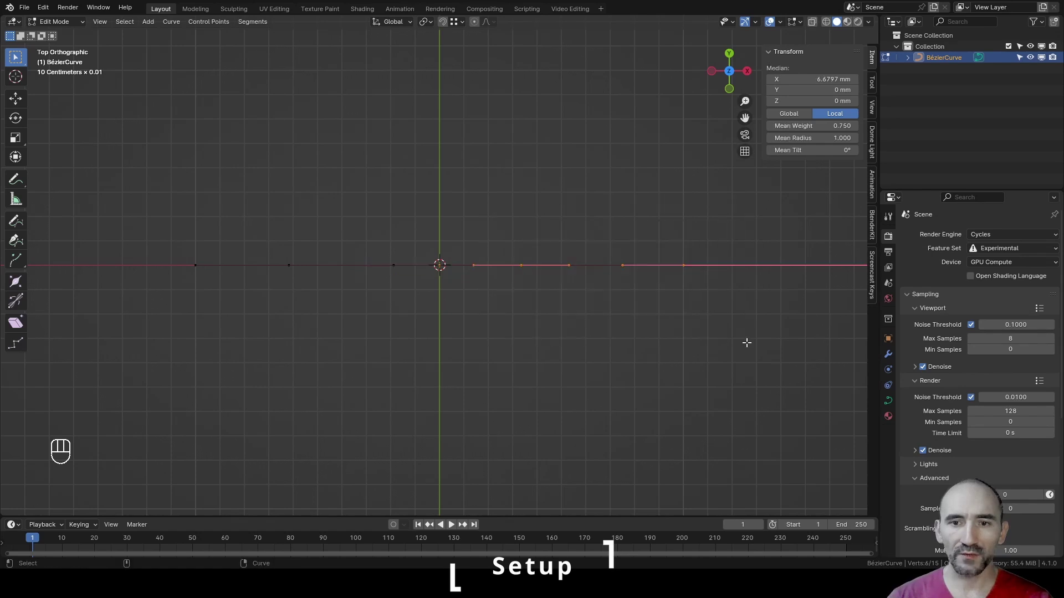
pyautogui.moveTo(172, 194); pyautogui.dragTo(250, 310)
pyautogui.moveTo(487, 202); pyautogui.dragTo(740, 354)
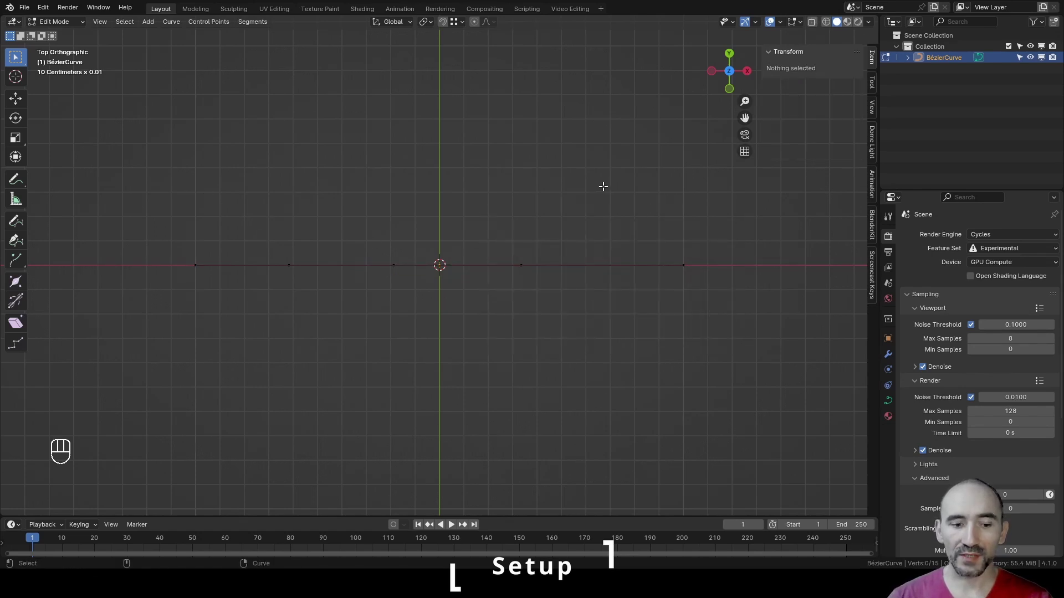
pyautogui.press('Tab')
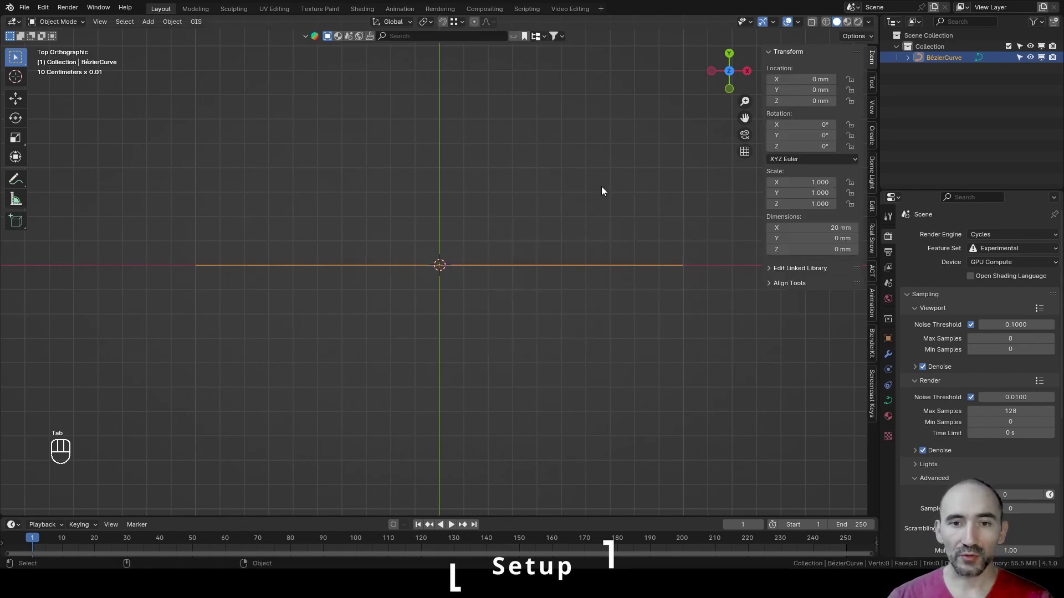
# Step: Add a Geometry Nodes workspace, create a new node tree on the curve and spread the Group Input and Group Output nodes apart
pyautogui.click(600, 9)
pyautogui.moveTo(597, 28)
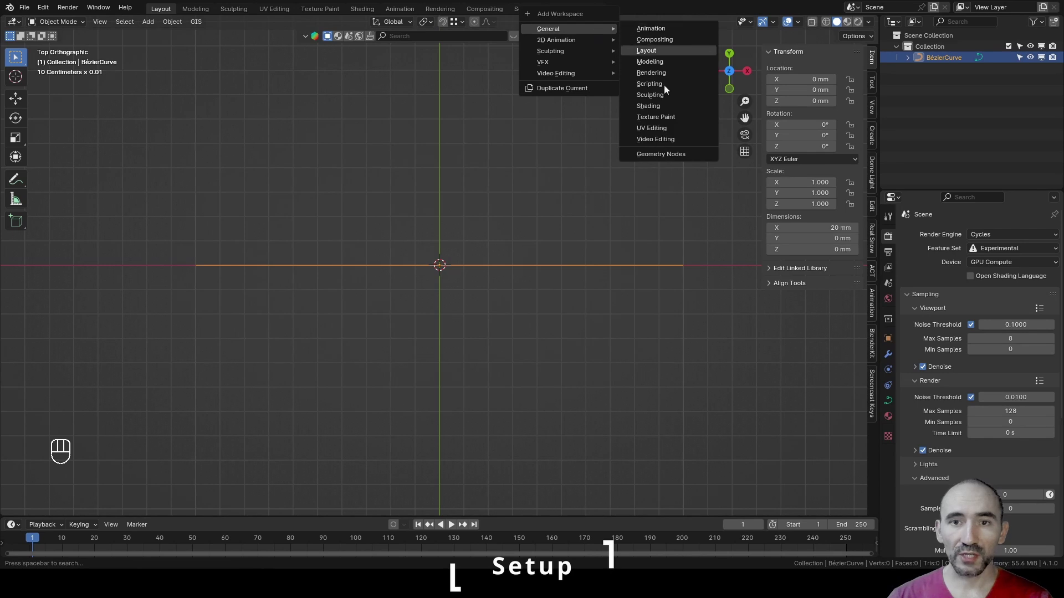
pyautogui.click(659, 155)
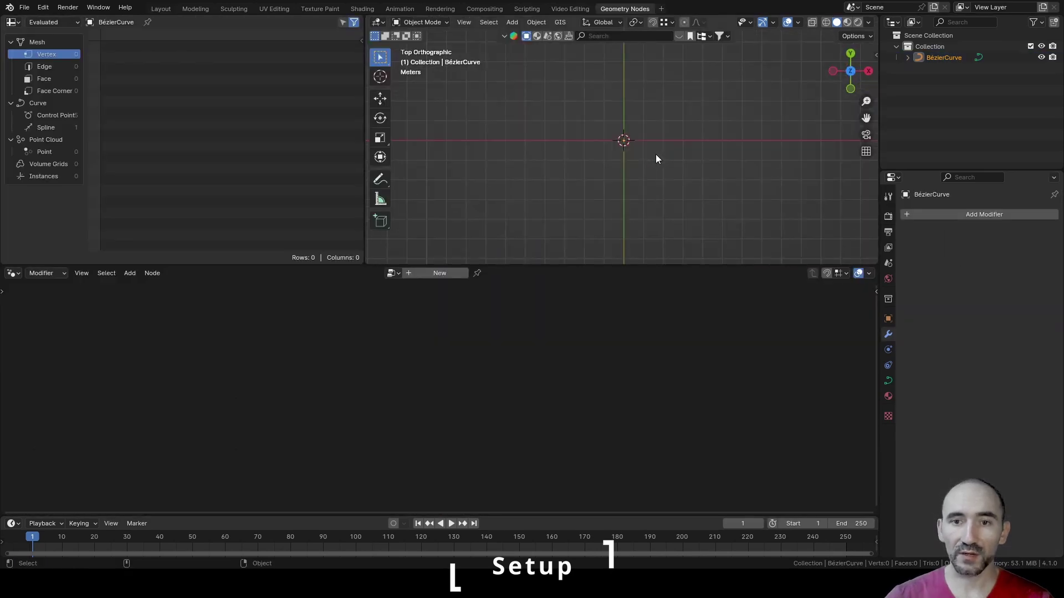
pyautogui.click(435, 274)
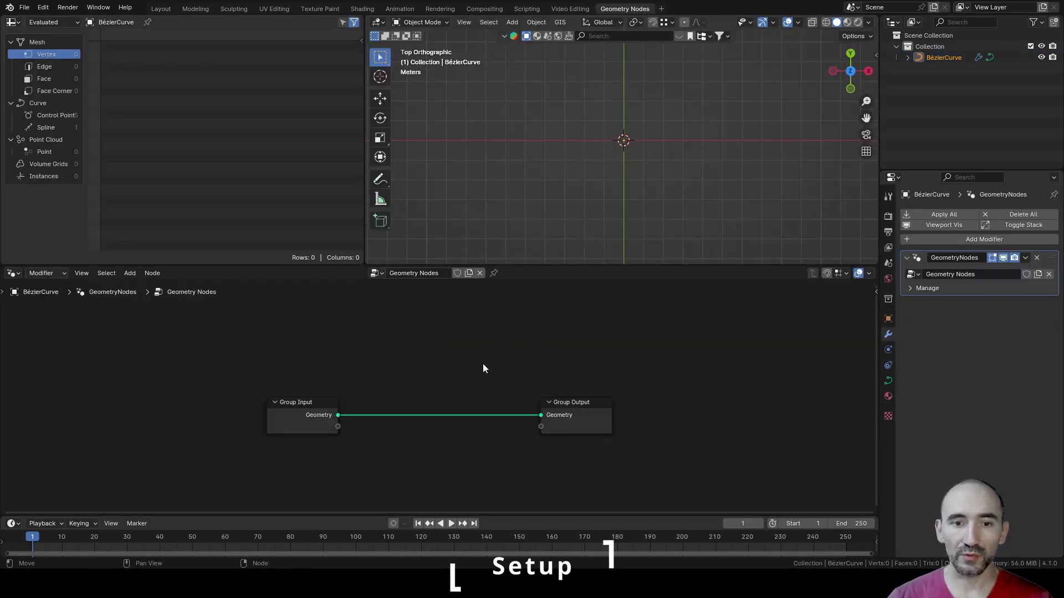
pyautogui.moveTo(444, 363); pyautogui.dragTo(210, 287, button='middle')
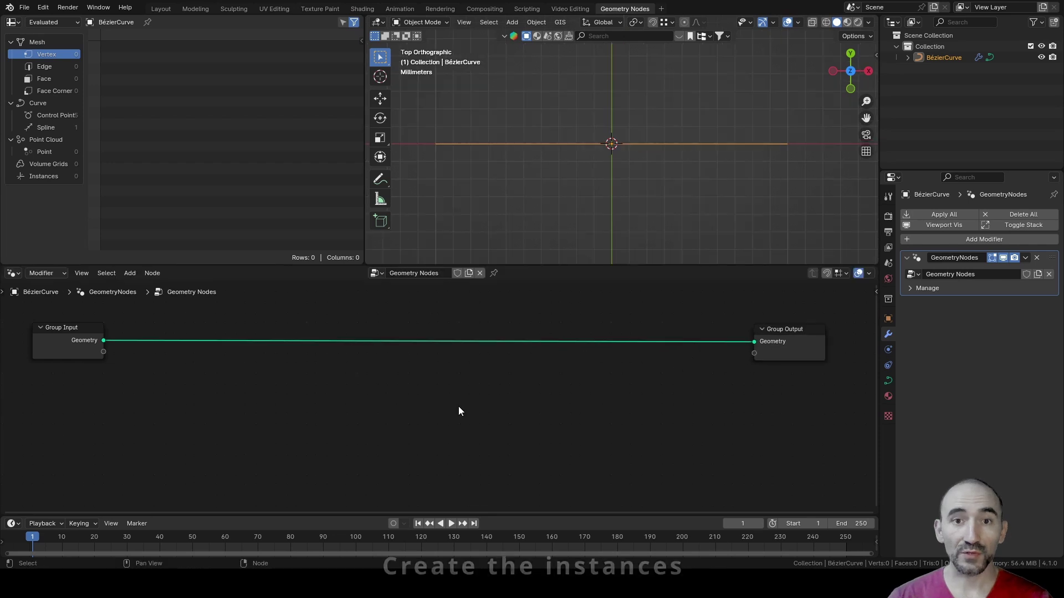
# Step: Insert an Instance on Points node between Group Input and Group Output
pyautogui.press('F3')
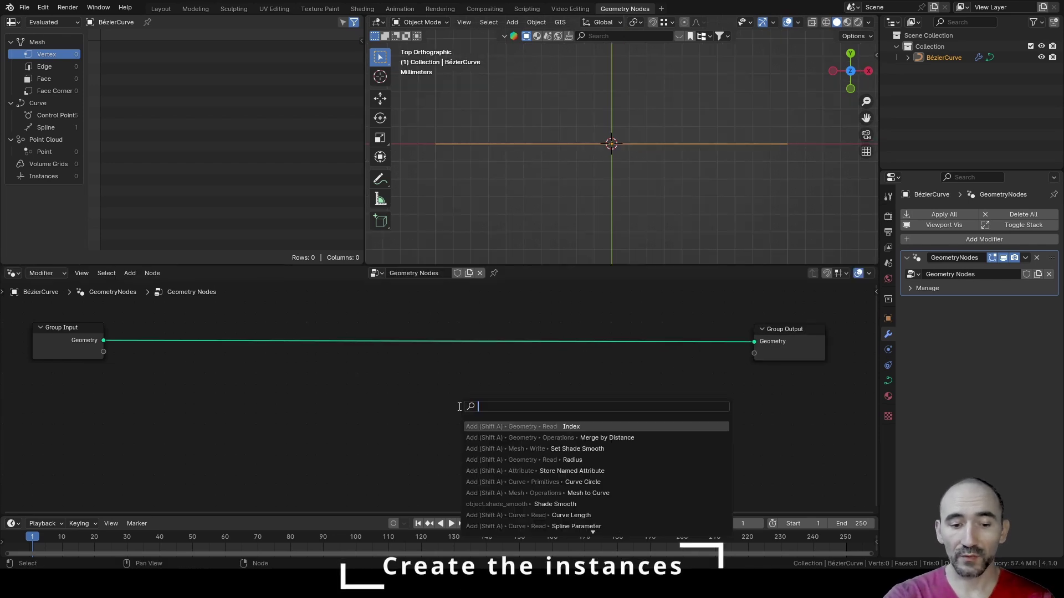
pyautogui.write('insta')
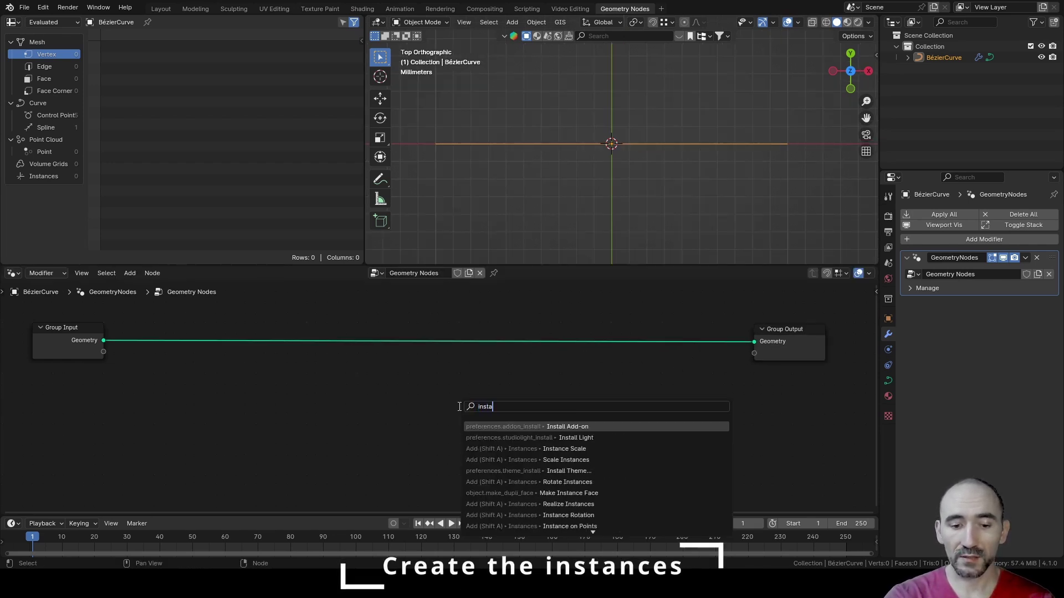
pyautogui.write('nce on')
pyautogui.press('Return')
pyautogui.click(619, 314)
# Step: Add a UV Sphere node with a 1 mm radius and connect its mesh to the Instance input of Instance on Points
pyautogui.press('F3')
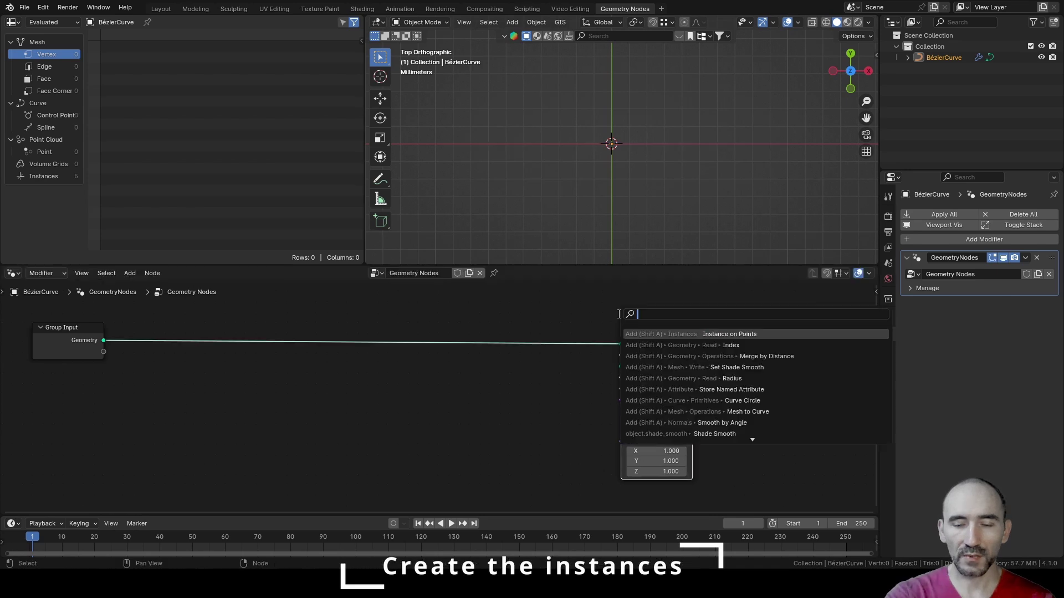
pyautogui.write('sphe')
pyautogui.press('Return')
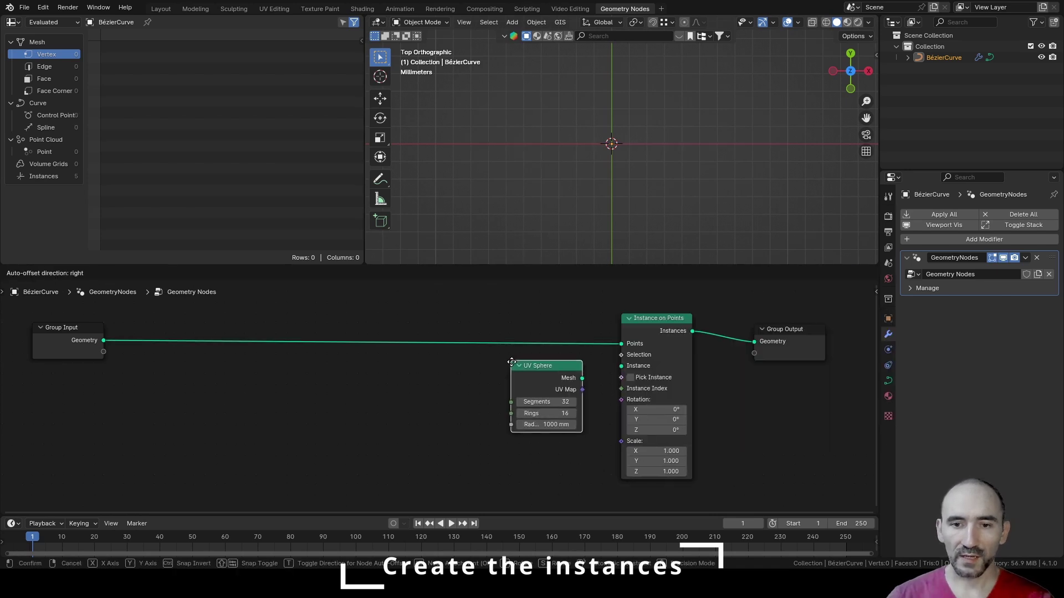
pyautogui.click(509, 361)
pyautogui.keyDown('alt'); pyautogui.moveTo(543, 379); pyautogui.dragTo(649, 336, button='right'); pyautogui.keyUp('alt')
pyautogui.click(553, 425)
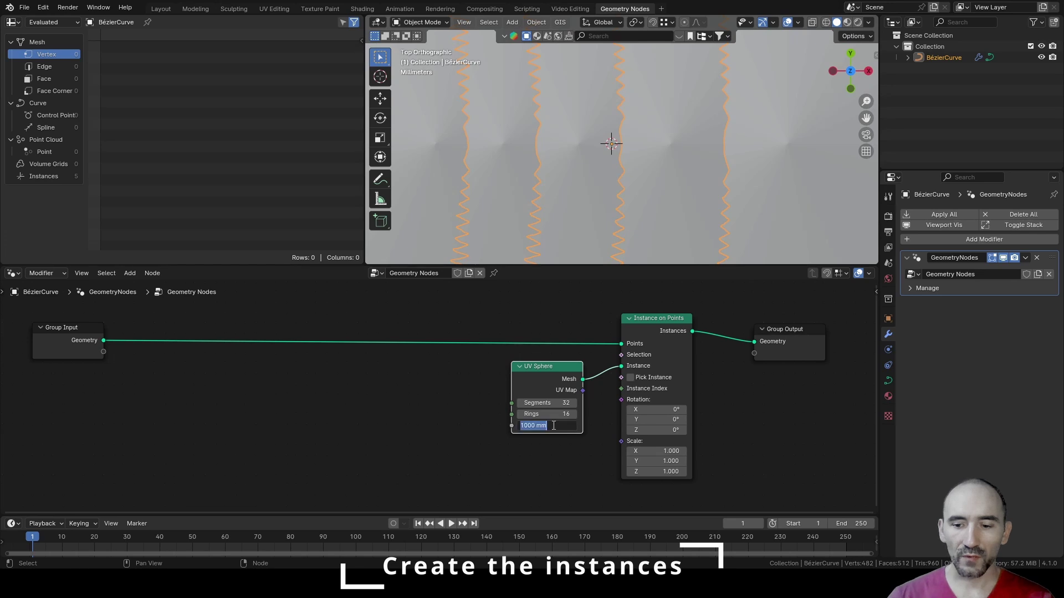
pyautogui.write('1')
pyautogui.press('Return')
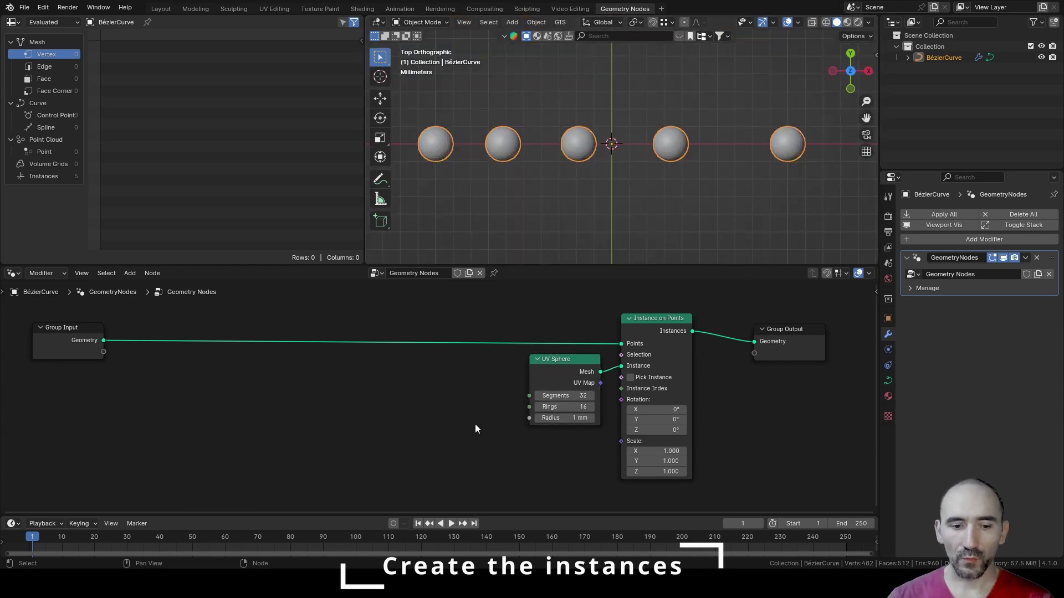
# Step: Add a Radius node, connect it to the Scale input of Instance on Points and save the file
pyautogui.press('F3')
pyautogui.write('radius')
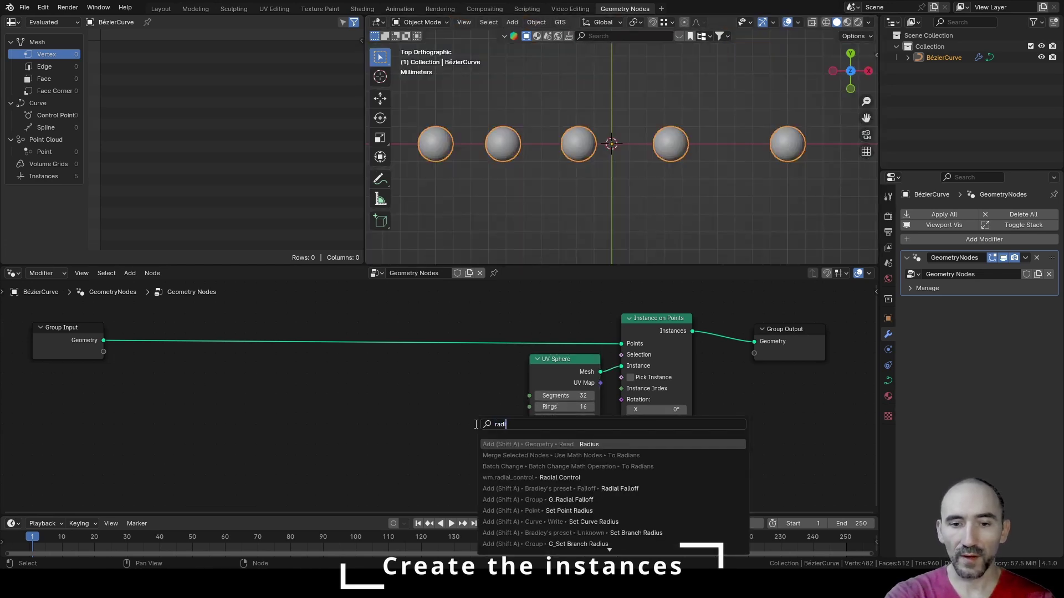
pyautogui.press('Return')
pyautogui.click(531, 432)
pyautogui.moveTo(602, 450); pyautogui.dragTo(622, 442)
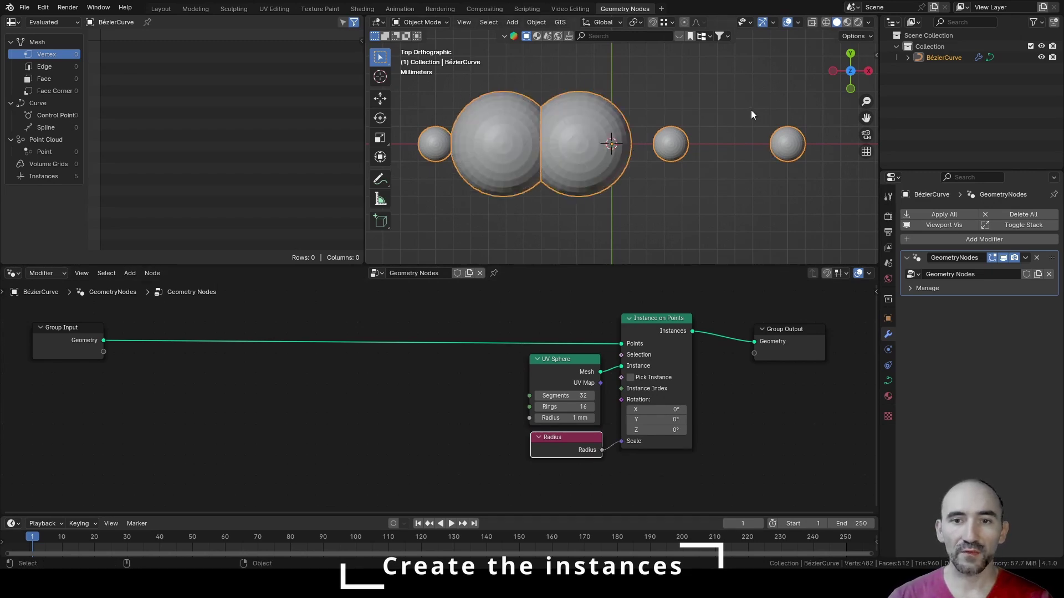
pyautogui.hotkey('ctrl', 's')
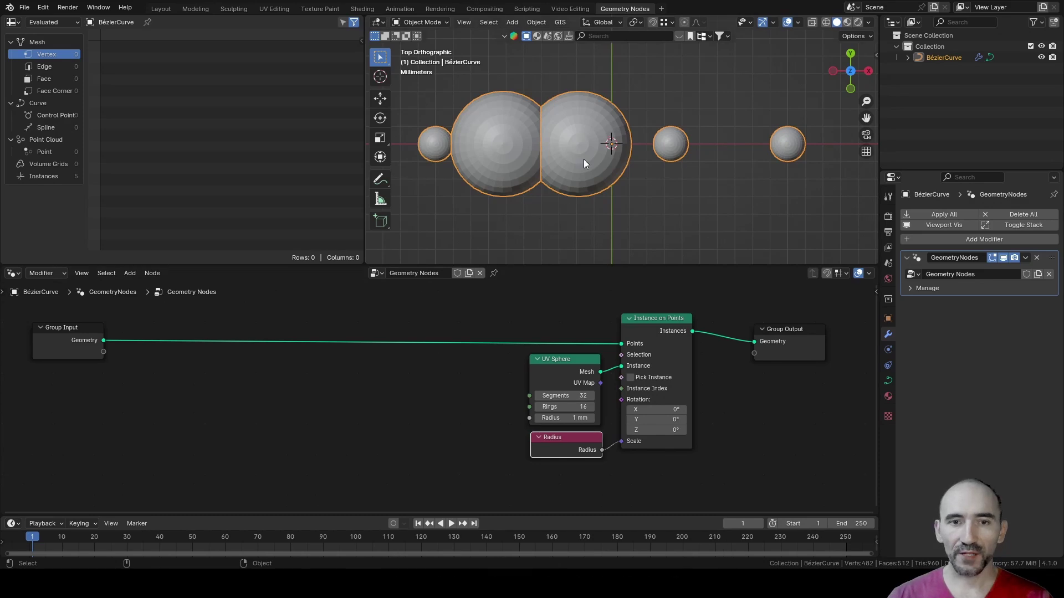
# Step: Switch the viewport to wireframe and annotate the sphere widths projected onto the baseline in blue, marking the gaps between spheres with red arrows
pyautogui.hotkey('shift', 'z')
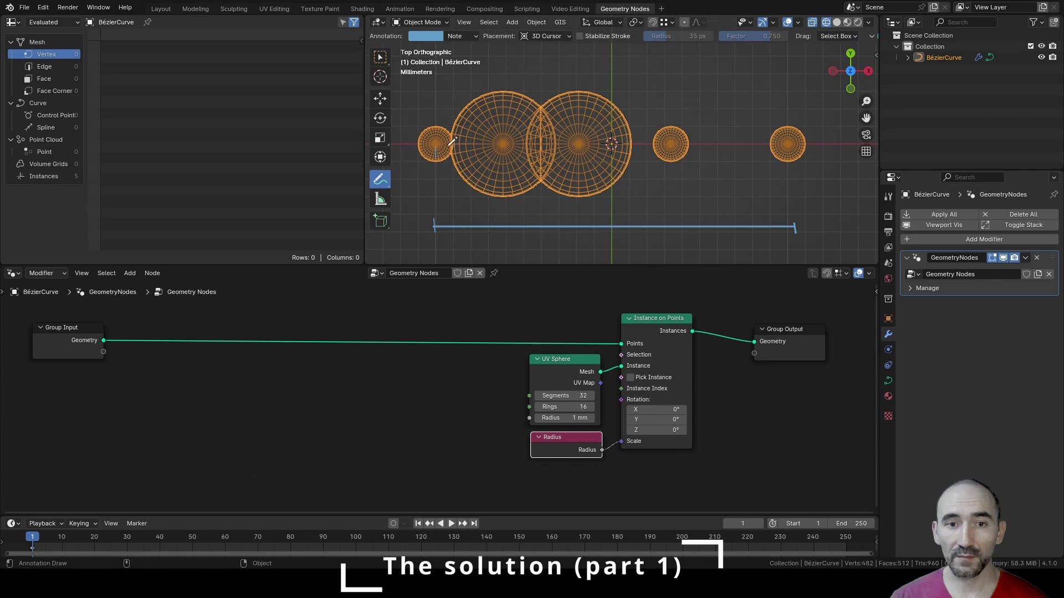
pyautogui.moveTo(436, 160); pyautogui.dragTo(450, 166)
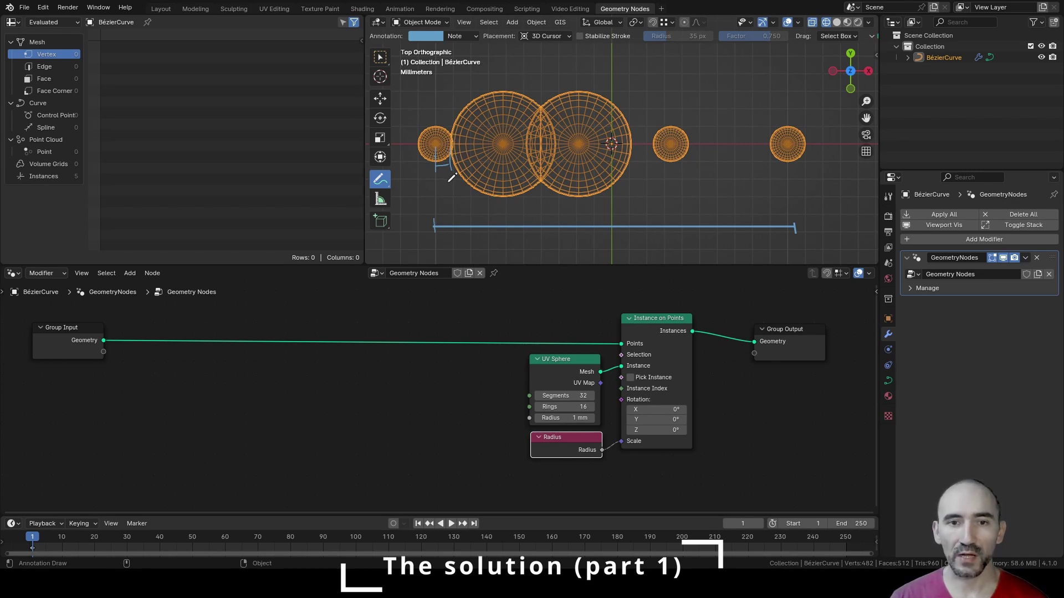
pyautogui.moveTo(444, 170); pyautogui.dragTo(454, 211)
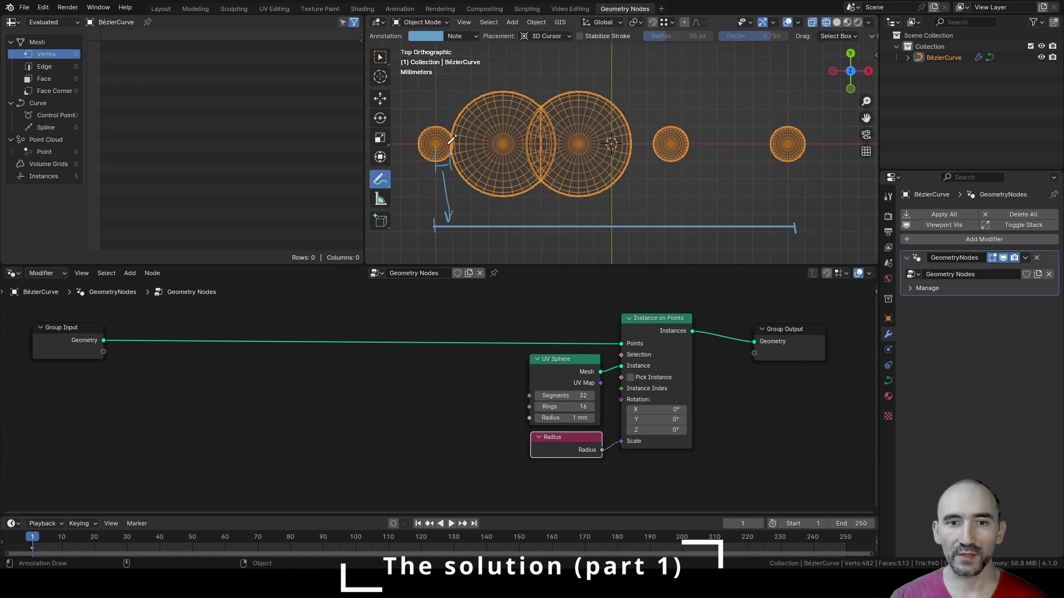
pyautogui.moveTo(455, 165); pyautogui.dragTo(460, 200)
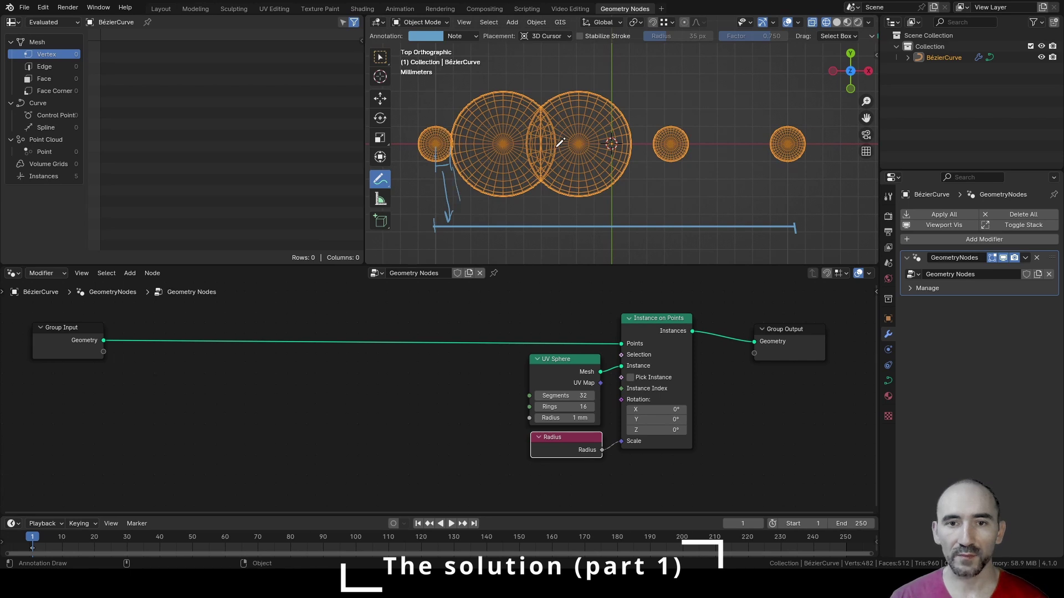
pyautogui.moveTo(555, 152)
pyautogui.mouseDown()
pyautogui.moveTo(554, 189)
pyautogui.moveTo(475, 200)
pyautogui.mouseUp()
pyautogui.moveTo(475, 200); pyautogui.dragTo(462, 201)
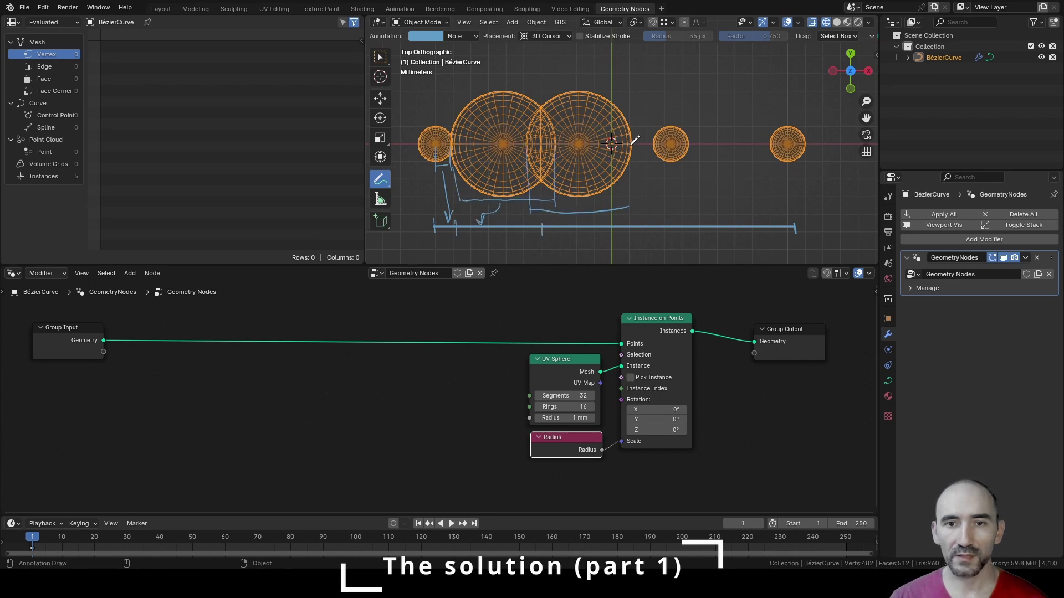
pyautogui.moveTo(631, 148); pyautogui.dragTo(630, 188)
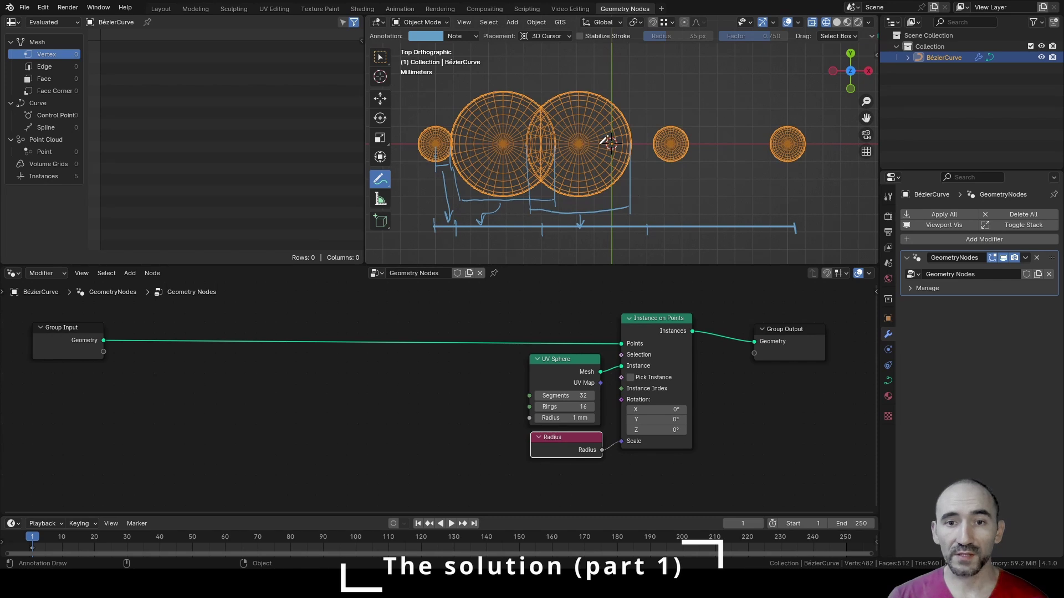
pyautogui.moveTo(655, 151)
pyautogui.mouseDown()
pyautogui.moveTo(690, 151)
pyautogui.moveTo(673, 213)
pyautogui.moveTo(684, 235)
pyautogui.mouseUp()
pyautogui.moveTo(771, 148)
pyautogui.mouseDown()
pyautogui.moveTo(771, 173)
pyautogui.moveTo(788, 175)
pyautogui.moveTo(765, 172)
pyautogui.moveTo(785, 170)
pyautogui.mouseUp()
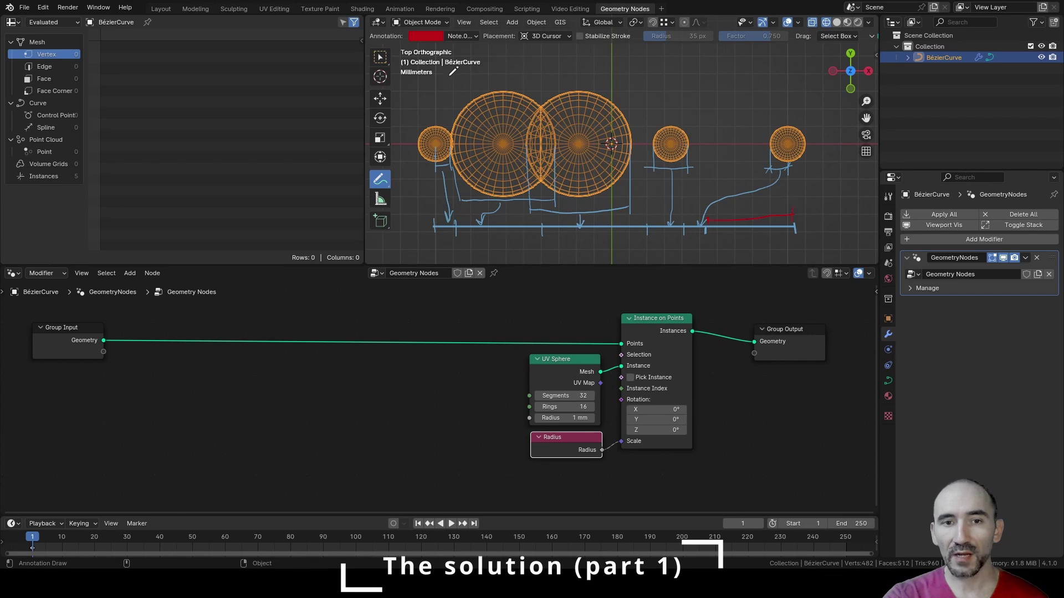
pyautogui.moveTo(450, 75); pyautogui.dragTo(455, 102)
pyautogui.moveTo(540, 72); pyautogui.dragTo(545, 90)
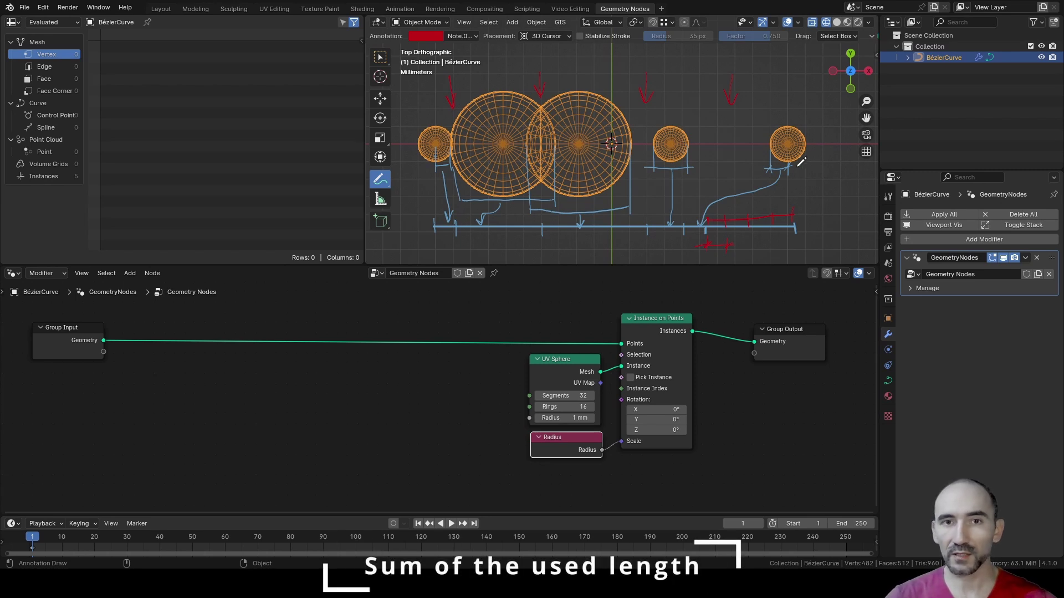
# Step: Move Group Input farther away from the other nodes and place an Attribute Statistic node in the freed space below the geometry link
pyautogui.moveTo(65, 344); pyautogui.dragTo(1, 344)
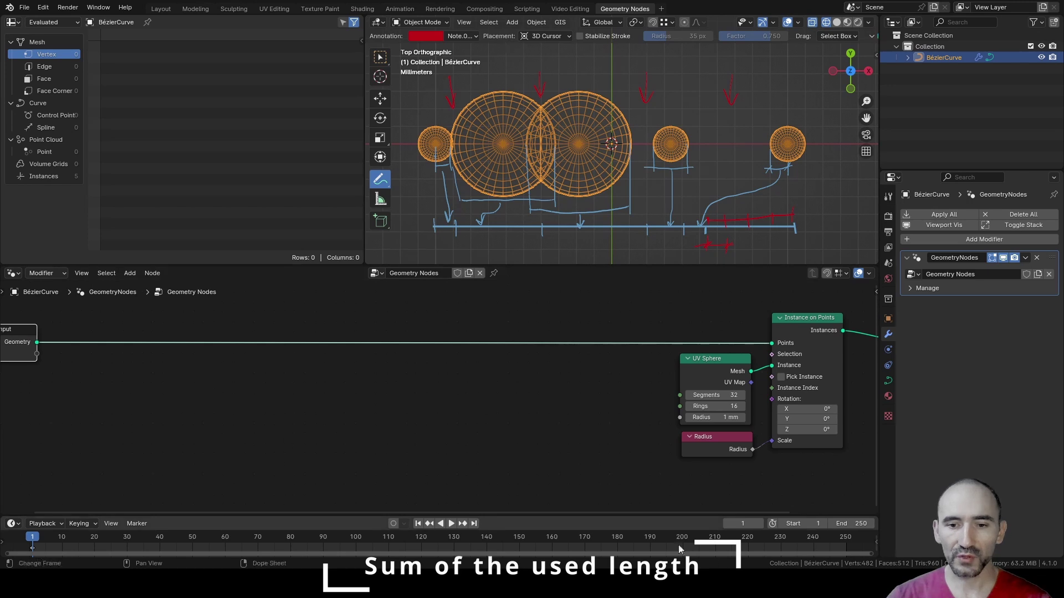
pyautogui.scroll(-3, 277, 388)
pyautogui.scroll(3, 713, 353)
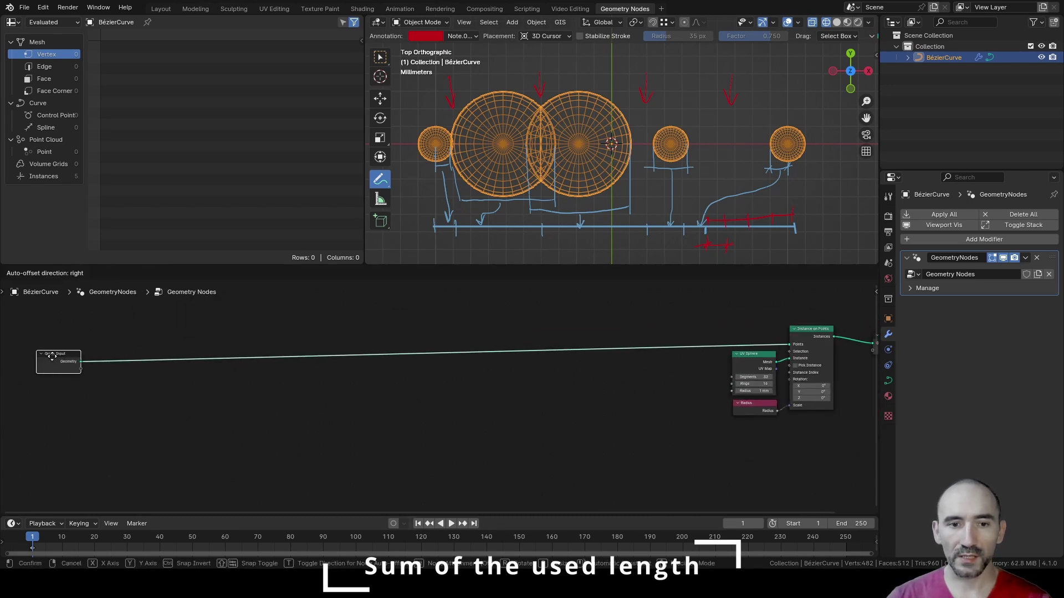
pyautogui.press('F3')
pyautogui.write('attribute stat')
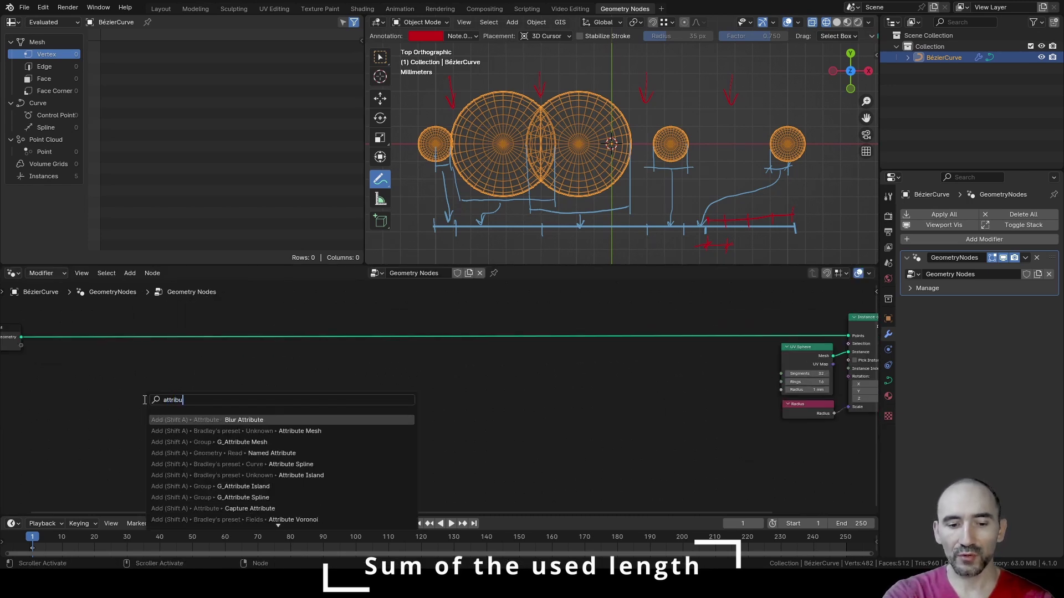
pyautogui.press('Return')
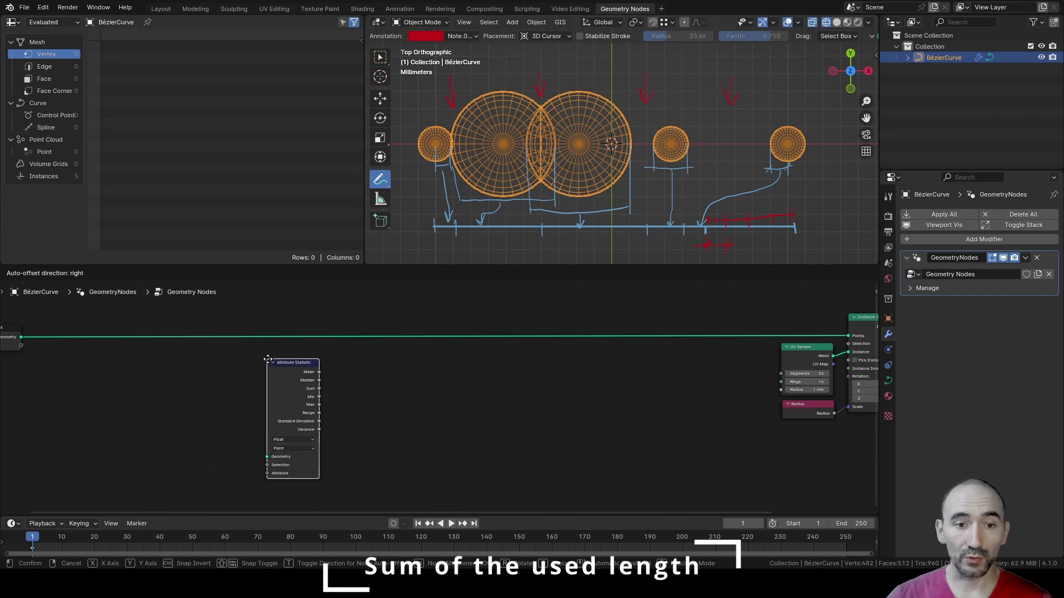
pyautogui.click(268, 354)
pyautogui.moveTo(245, 382); pyautogui.dragTo(379, 381, button='middle')
pyautogui.click(221, 358)
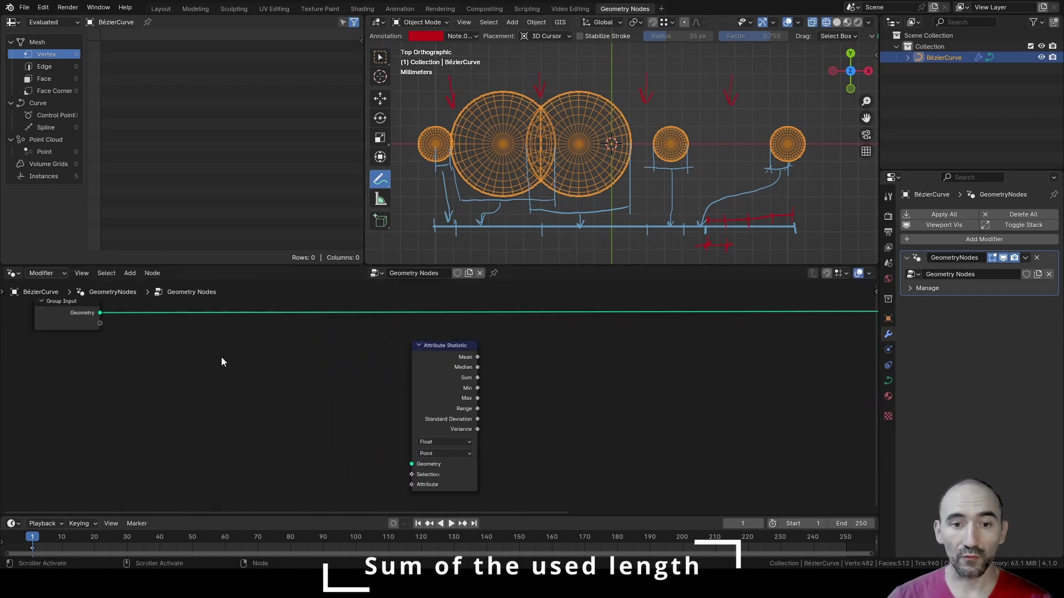
pyautogui.moveTo(434, 355); pyautogui.dragTo(442, 338)
# Step: Add an Index node and connect it to a new collapsed integer Equal node that compares it with 0
pyautogui.press('F3')
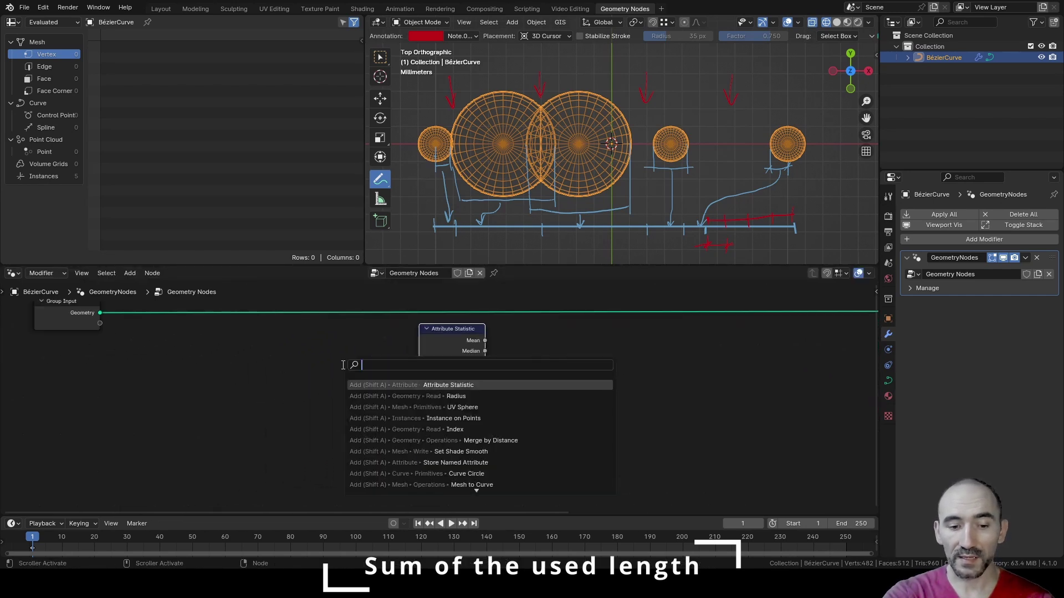
pyautogui.write('index')
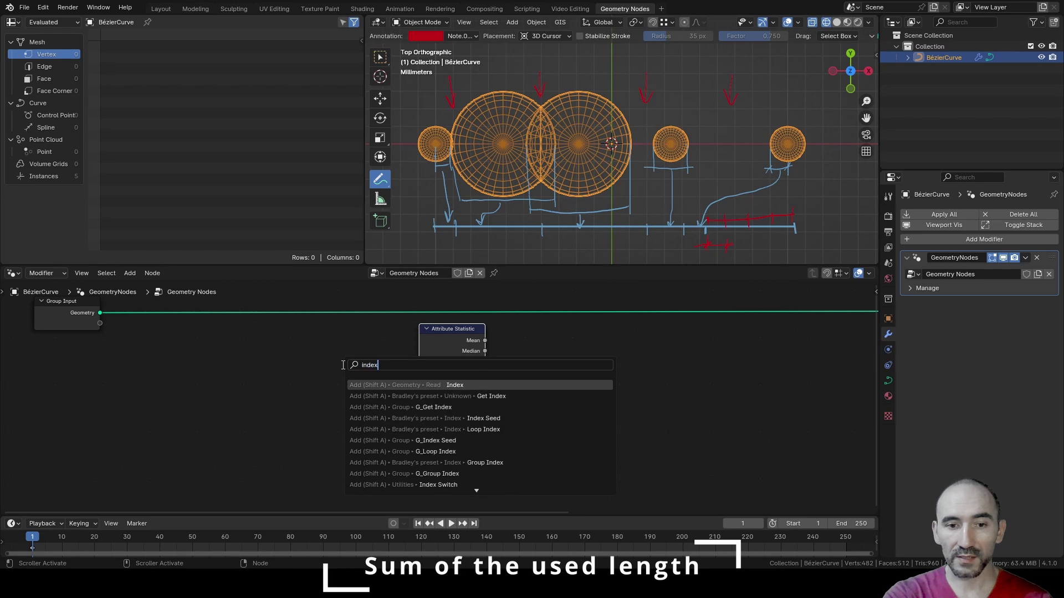
pyautogui.press('Return')
pyautogui.click(91, 356)
pyautogui.moveTo(157, 371); pyautogui.dragTo(191, 389)
pyautogui.write('equal')
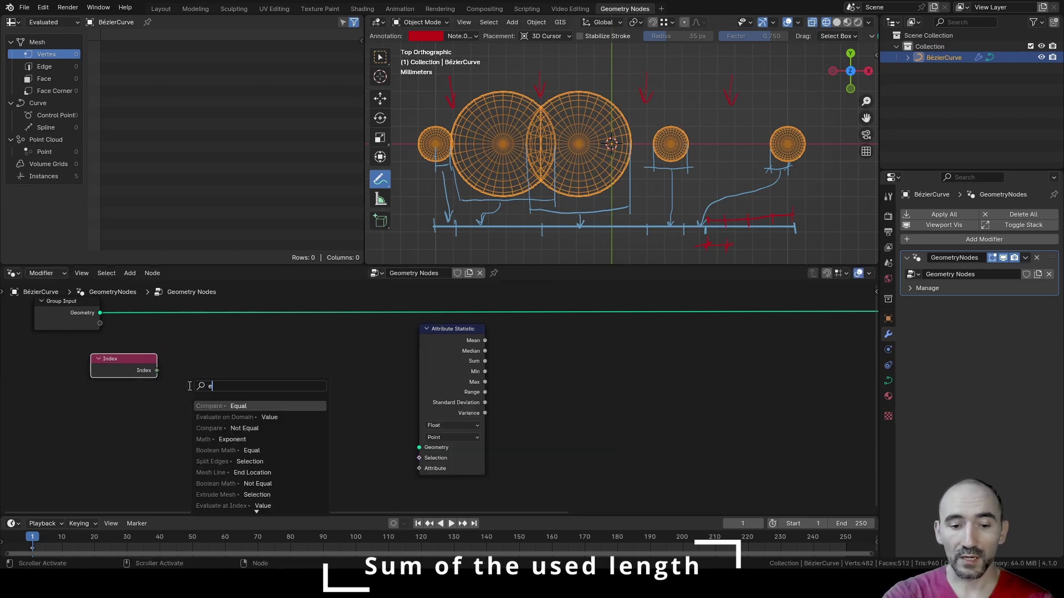
pyautogui.press('Return')
pyautogui.click(191, 367)
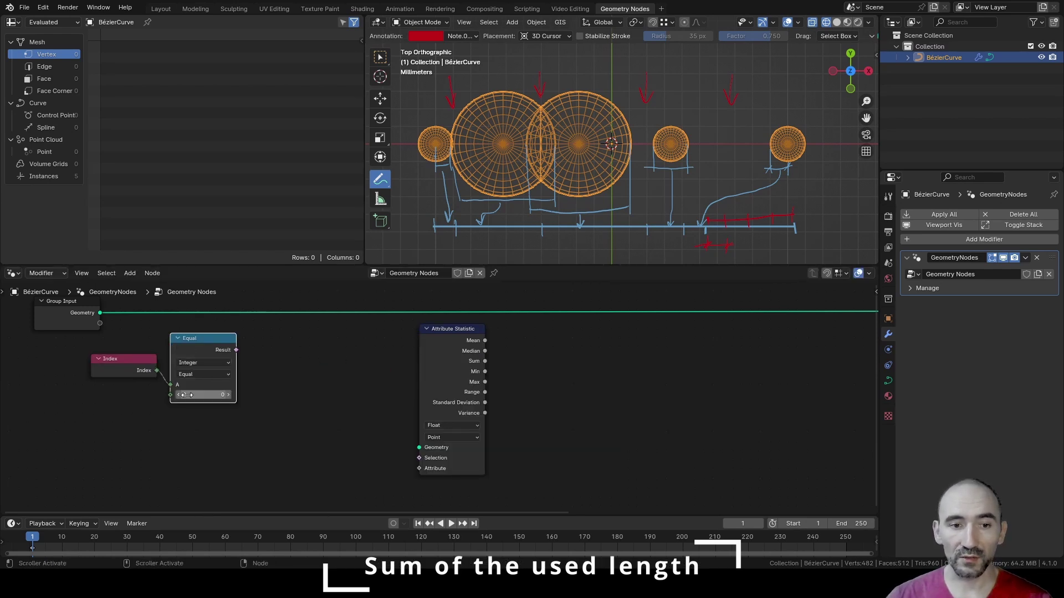
pyautogui.press('h')
# Step: Add a Boolean Math node set to Or, with the Equal result as its first input
pyautogui.moveTo(231, 367); pyautogui.dragTo(267, 373)
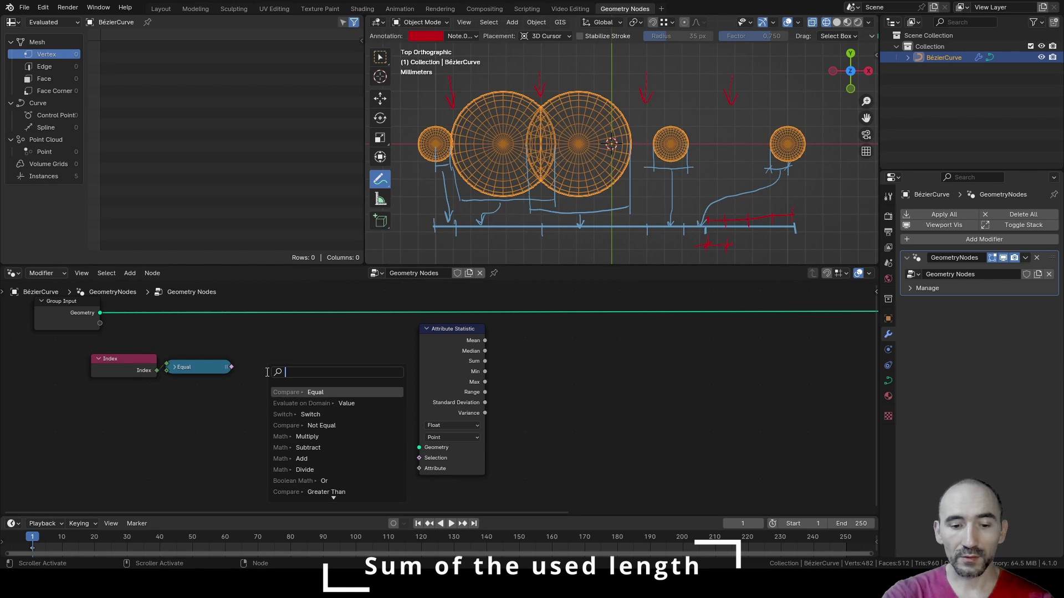
pyautogui.write('or')
pyautogui.press('Return')
pyautogui.click(244, 345)
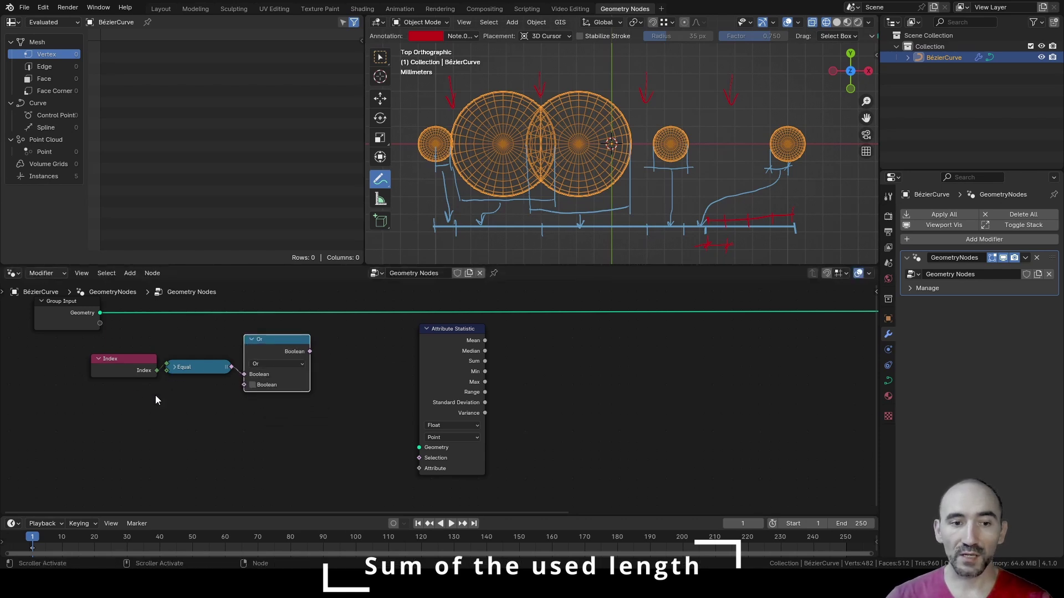
# Step: Add a Domain Size node set to Curve, fed by Group Input's geometry, and start a new node from its Point Count output
pyautogui.moveTo(81, 317); pyautogui.dragTo(82, 417)
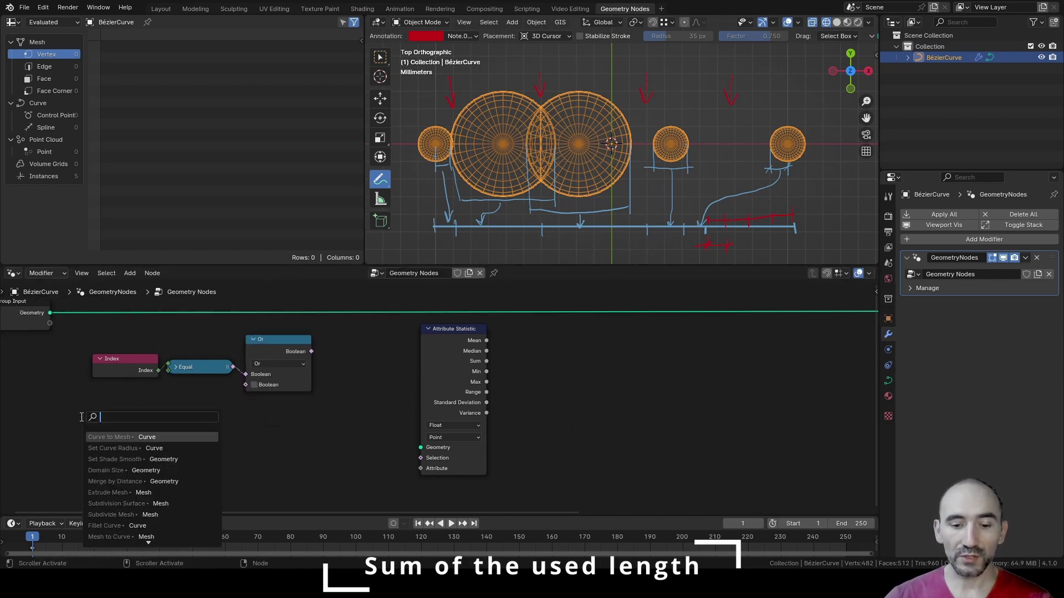
pyautogui.write('do')
pyautogui.press('Return')
pyautogui.click(132, 401)
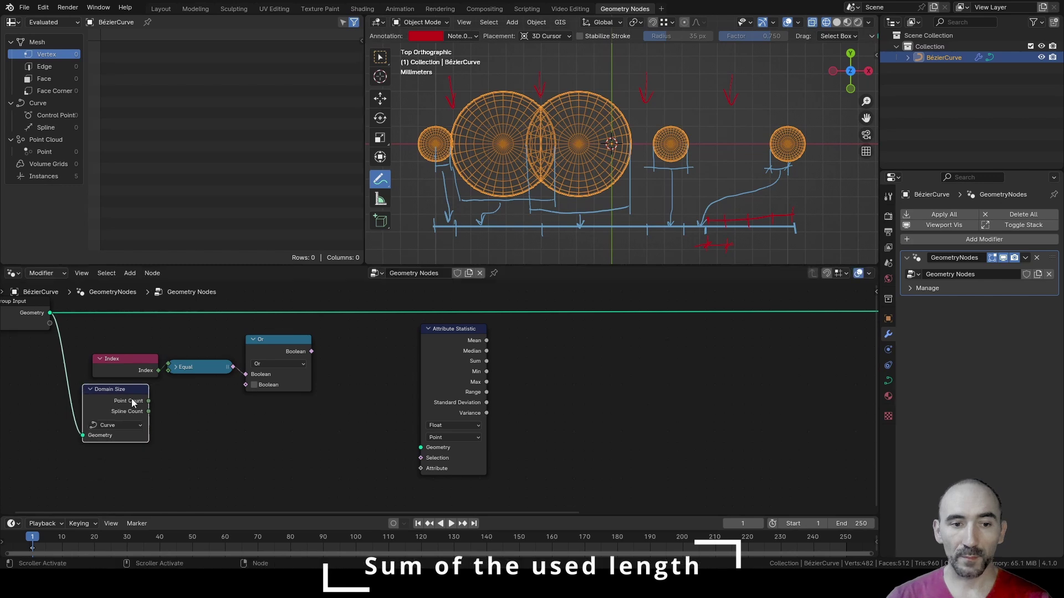
pyautogui.moveTo(149, 401); pyautogui.dragTo(190, 418)
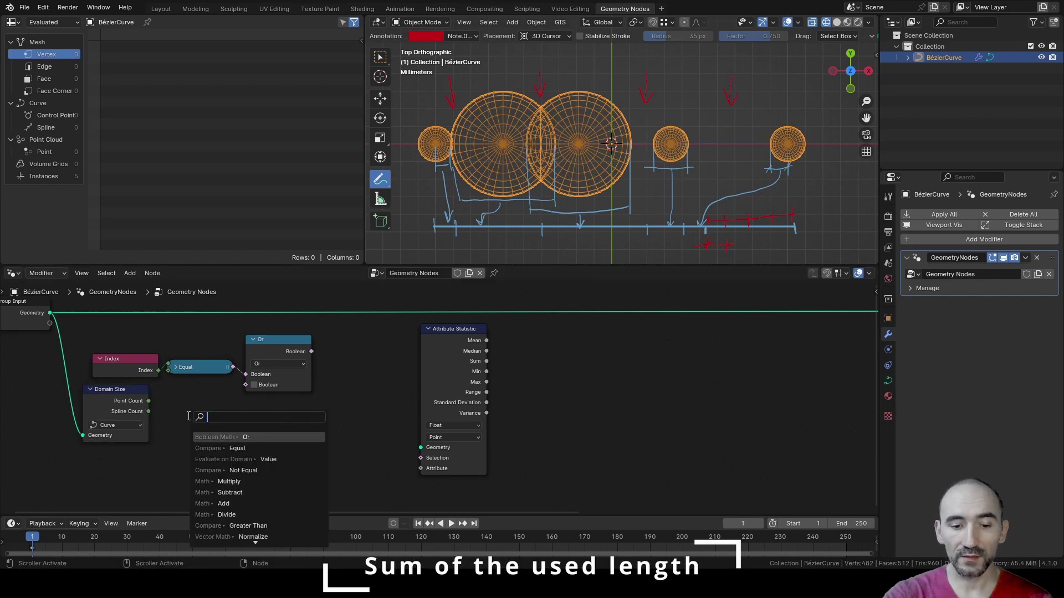
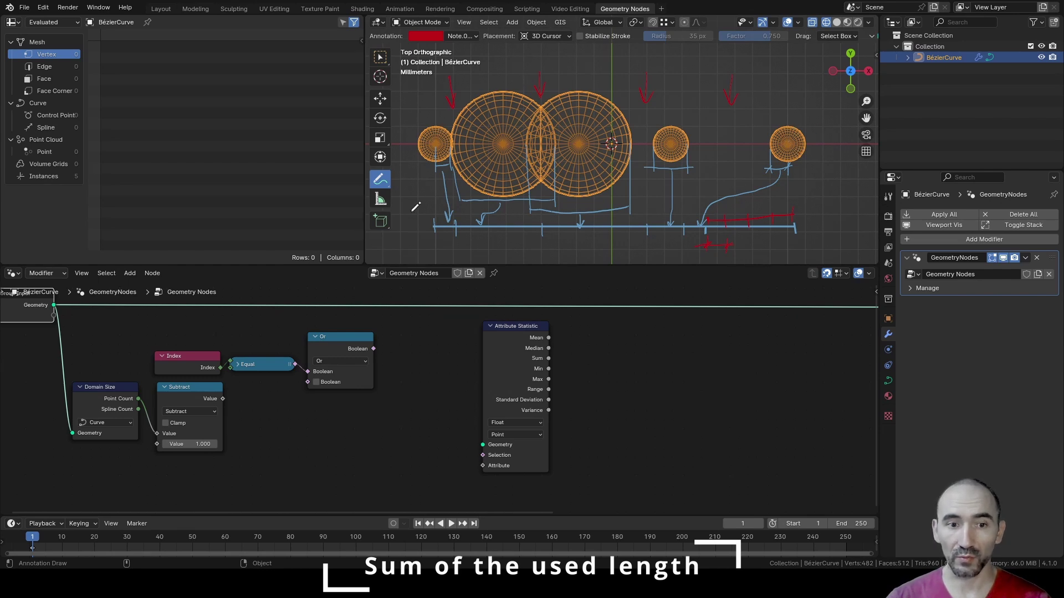
# Step: Duplicate the Equal node to compare Index with the Subtract value, and connect it to the Or node's second input
pyautogui.click(255, 366)
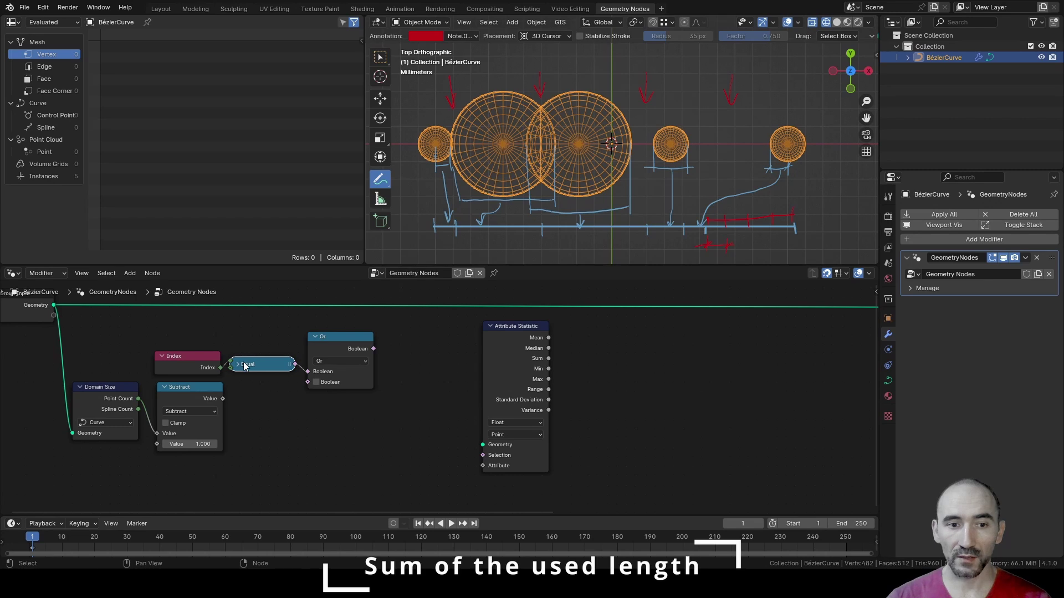
pyautogui.hotkey('shift', 'd')
pyautogui.click(280, 407)
pyautogui.moveTo(223, 399)
pyautogui.mouseDown()
pyautogui.moveTo(238, 383)
pyautogui.moveTo(227, 376)
pyautogui.moveTo(233, 384)
pyautogui.mouseUp()
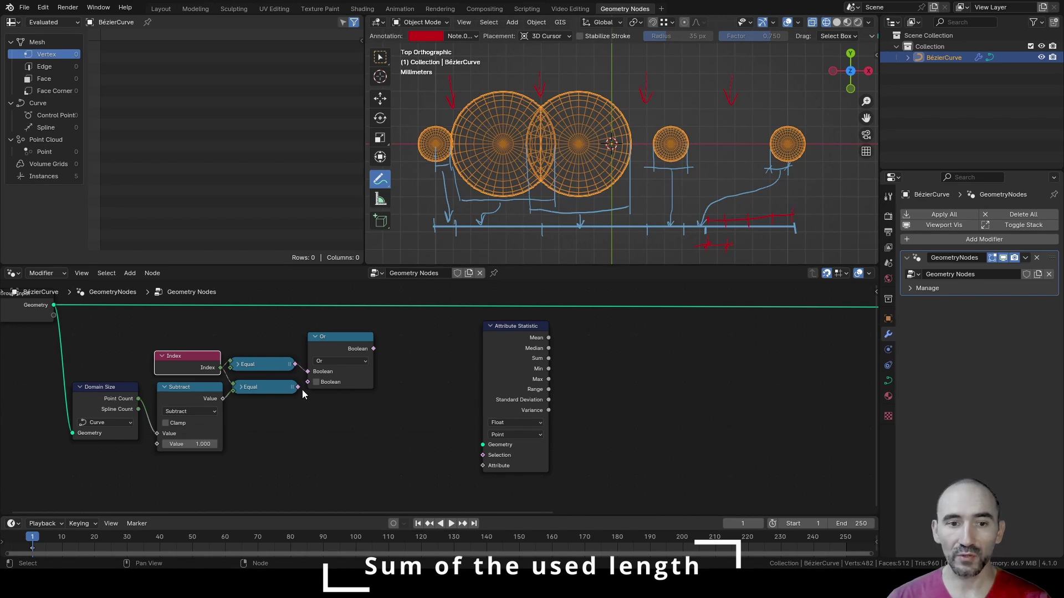
pyautogui.moveTo(297, 387); pyautogui.dragTo(307, 381)
# Step: Add a Switch node driven by the Or result and set its type to Float
pyautogui.moveTo(373, 348); pyautogui.dragTo(400, 356)
pyautogui.write('w')
pyautogui.press('BackSpace')
pyautogui.write('swi')
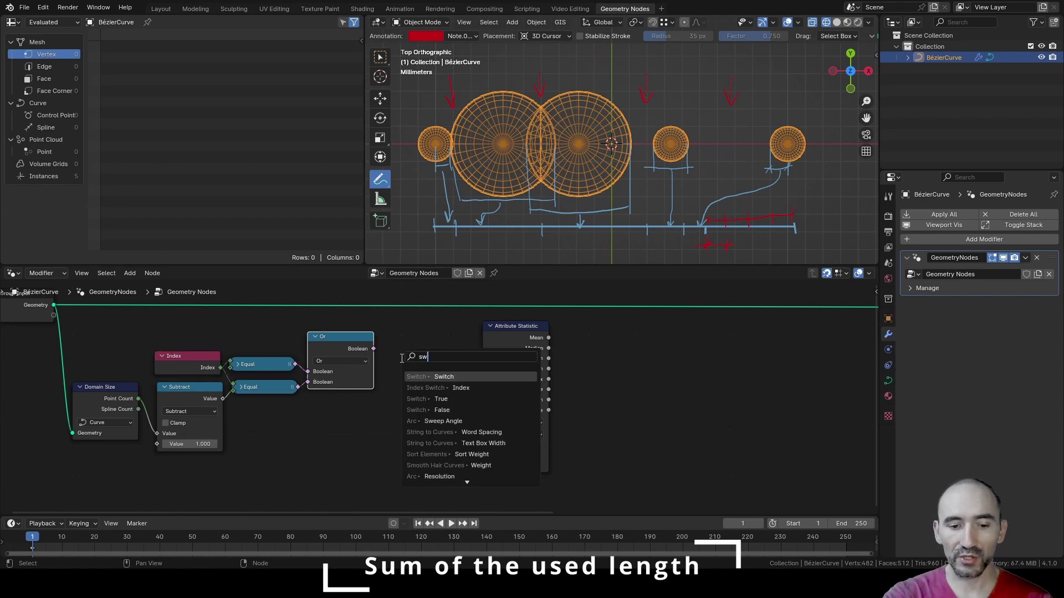
pyautogui.press('Return')
pyautogui.click(412, 386)
pyautogui.click(415, 374)
pyautogui.click(420, 405)
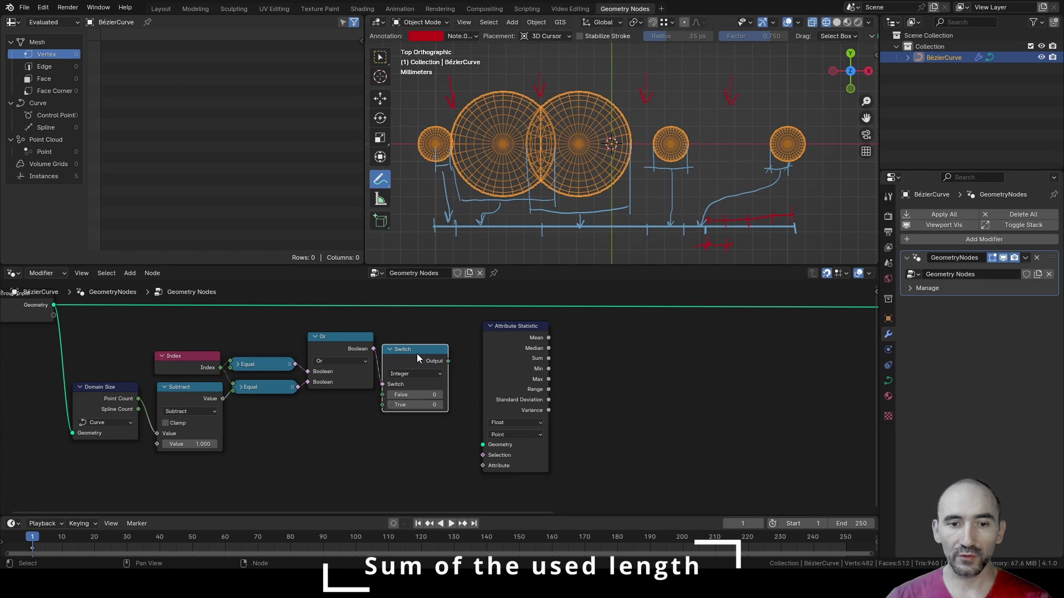
pyautogui.click(414, 375)
pyautogui.click(414, 397)
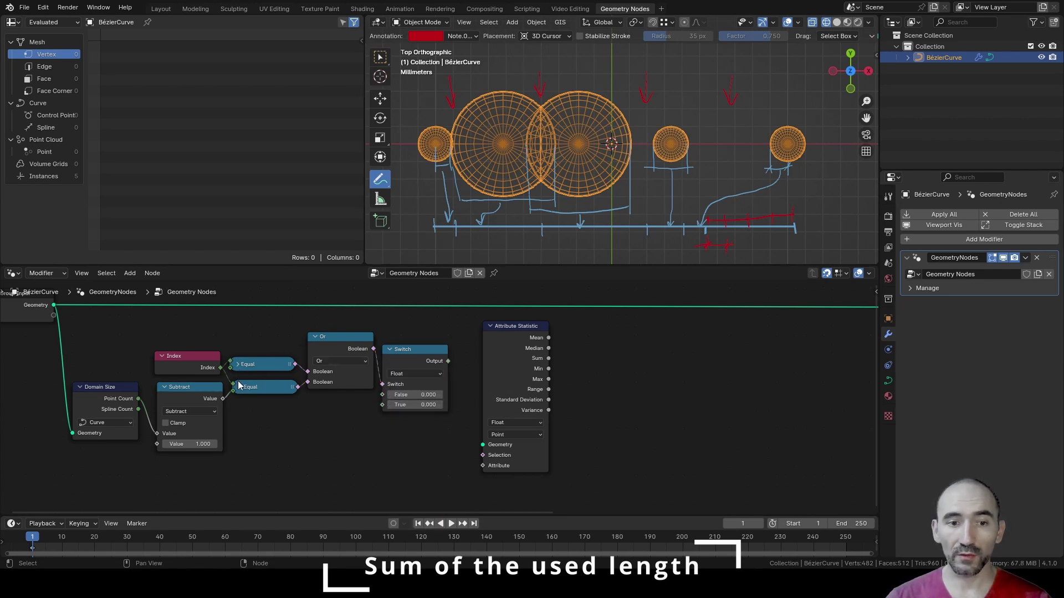
# Step: Add a Radius node below the Equal nodes and route it through a reroute into the Switch node's True input
pyautogui.hotkey('shift', 'a')
pyautogui.write('radius')
pyautogui.press('Return')
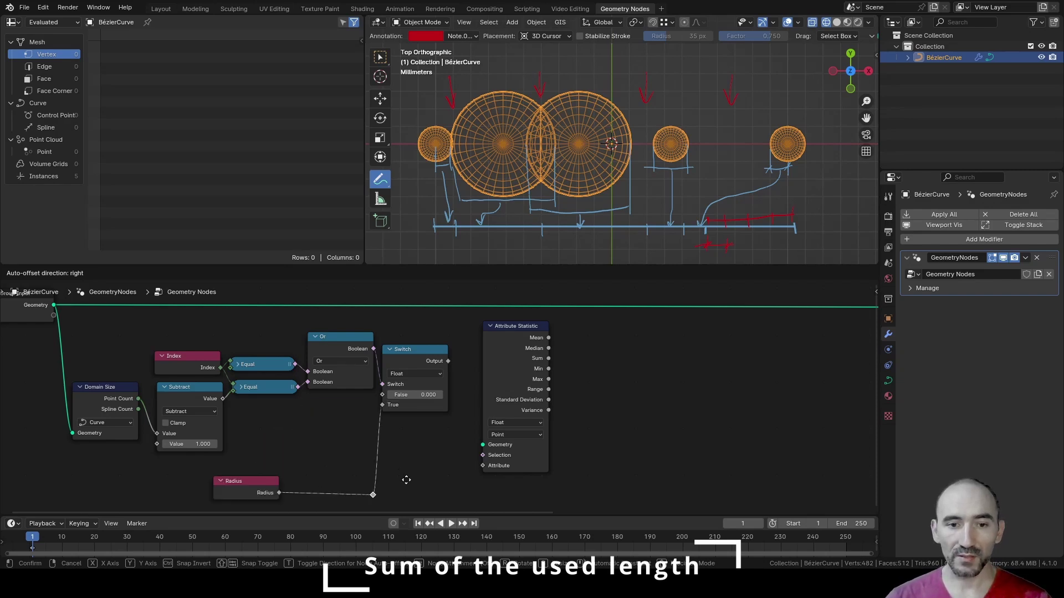
pyautogui.click(407, 480)
pyautogui.hotkey('ctrl', 's')
pyautogui.click(427, 434)
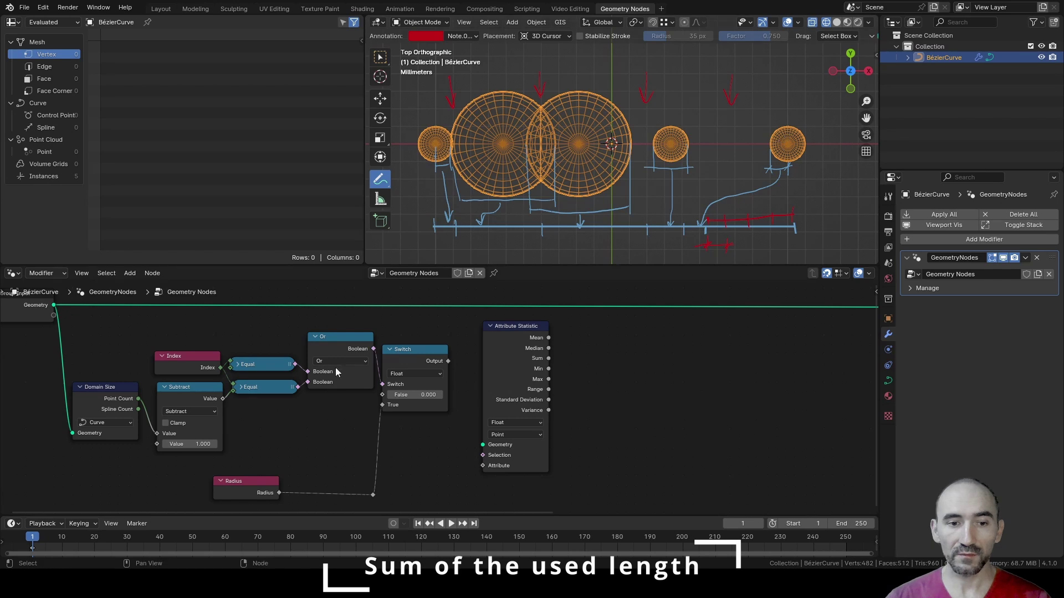
# Step: Add a Multiply node that multiplies Radius by 2 and connect its value to the Switch node's False input
pyautogui.hotkey('shift', 'a')
pyautogui.write('multiply')
pyautogui.press('Return')
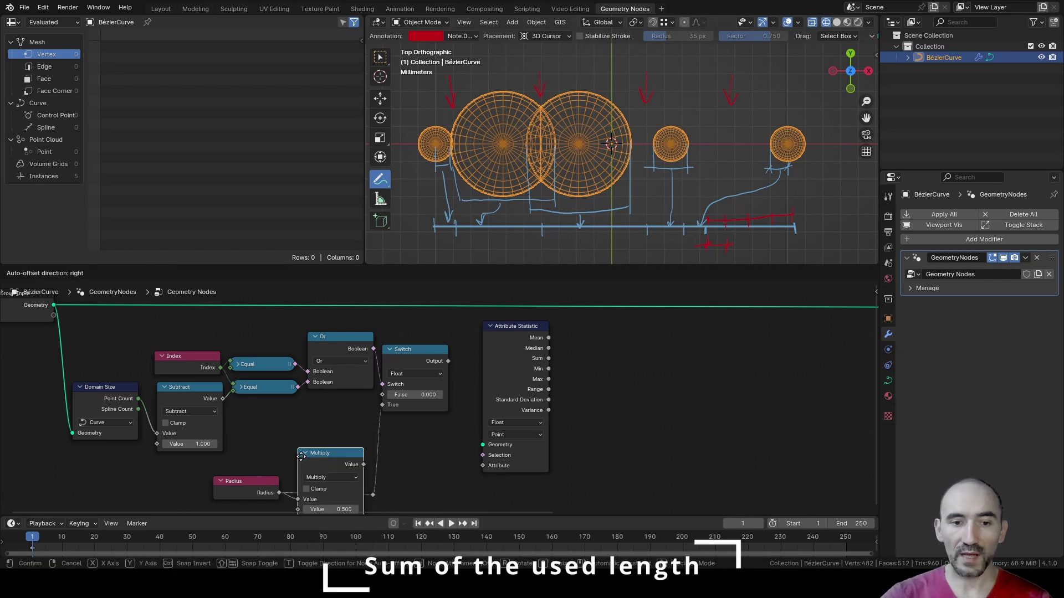
pyautogui.click(301, 418)
pyautogui.click(325, 470)
pyautogui.write('2')
pyautogui.press('Return')
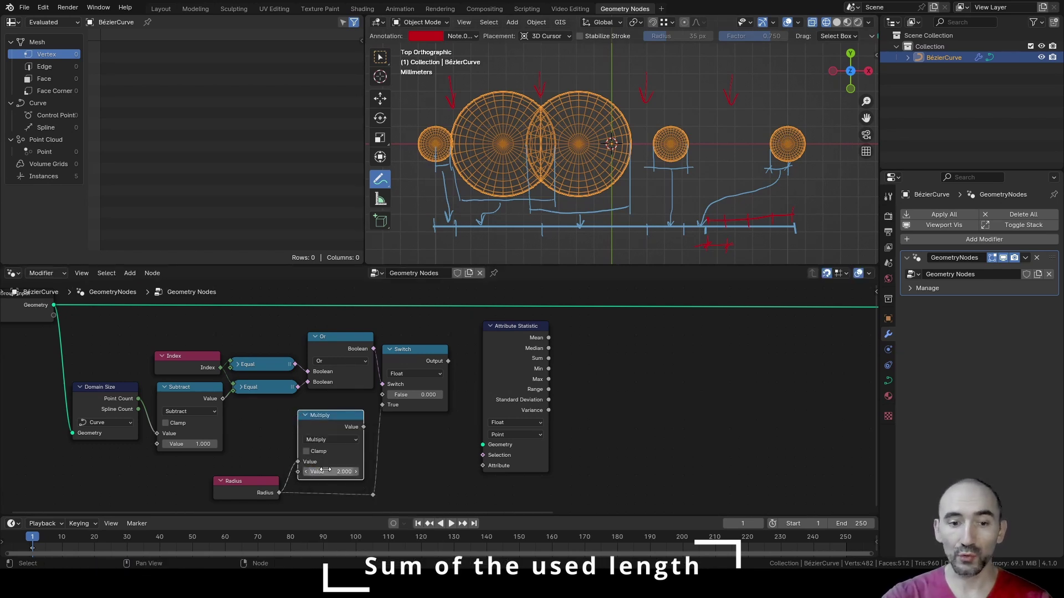
pyautogui.click(364, 427)
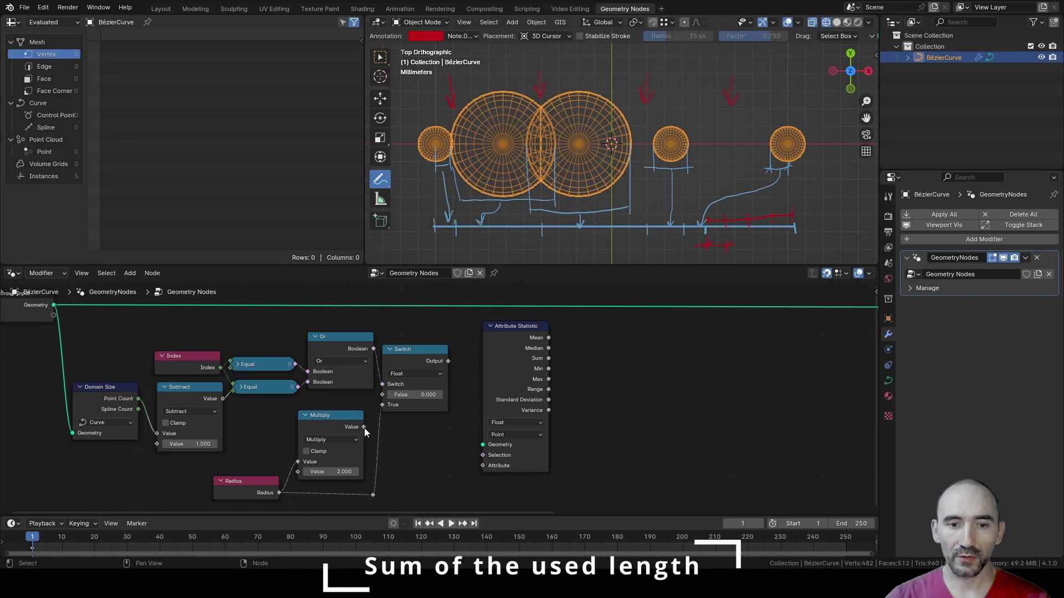
pyautogui.moveTo(364, 428); pyautogui.dragTo(382, 394)
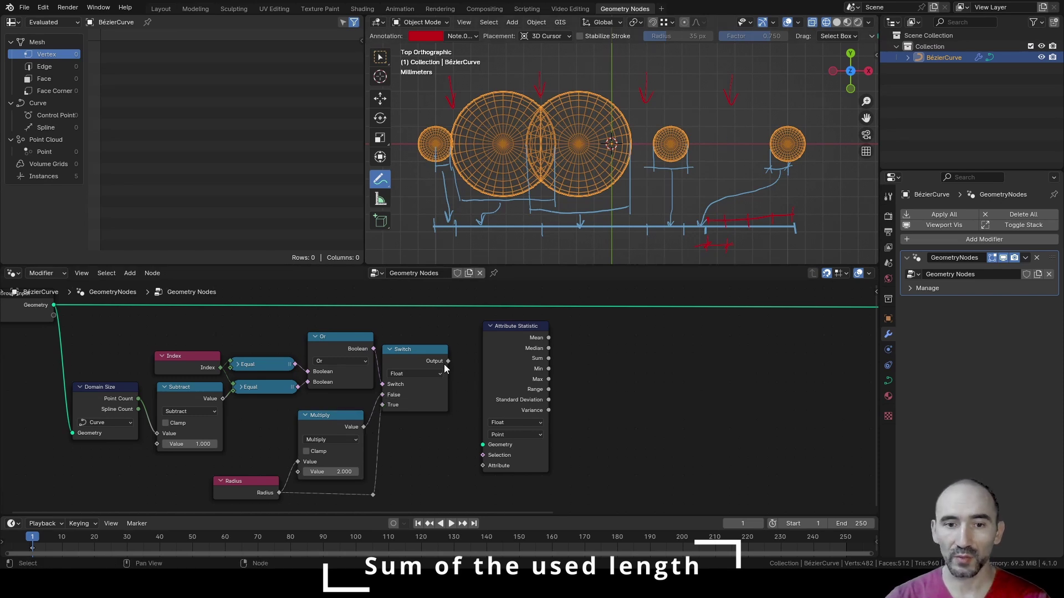
# Step: Connect the Switch output and the curve geometry to Attribute Statistic, and collapse and align the Or and Switch nodes
pyautogui.moveTo(449, 363); pyautogui.dragTo(480, 465)
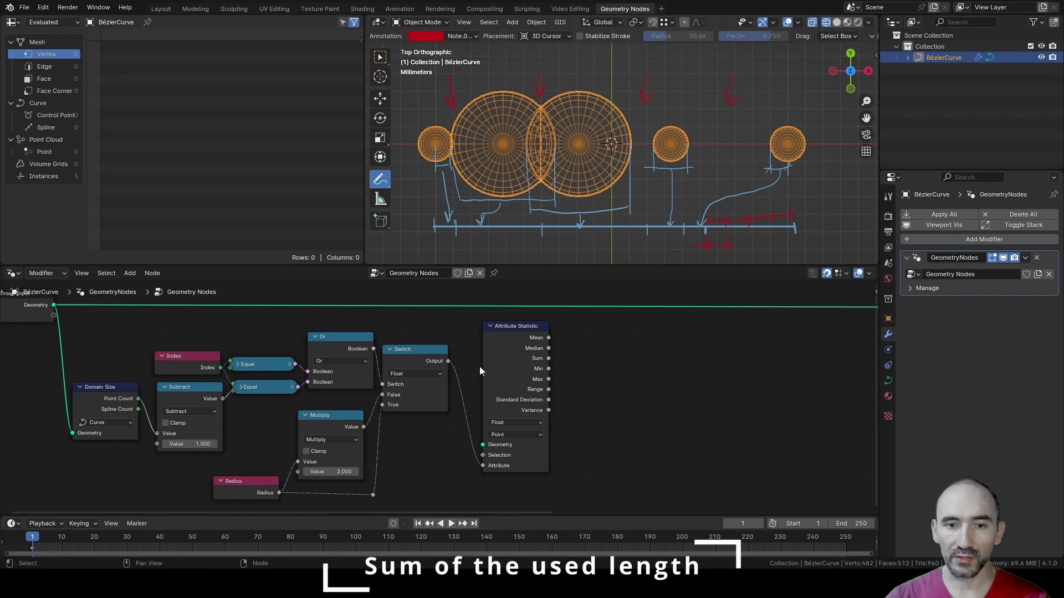
pyautogui.moveTo(470, 307); pyautogui.dragTo(483, 446)
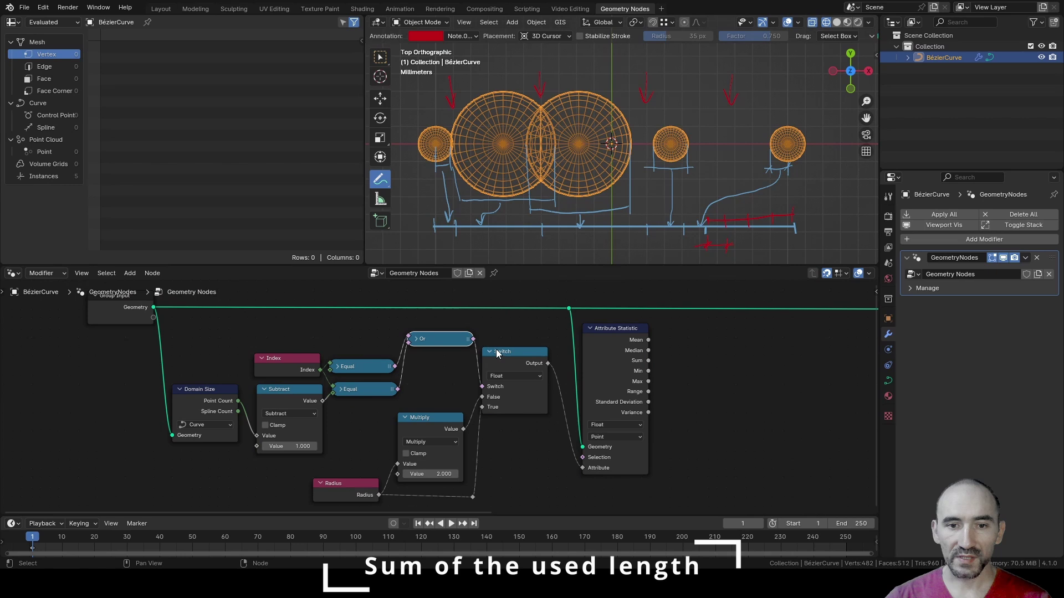
pyautogui.click(490, 352)
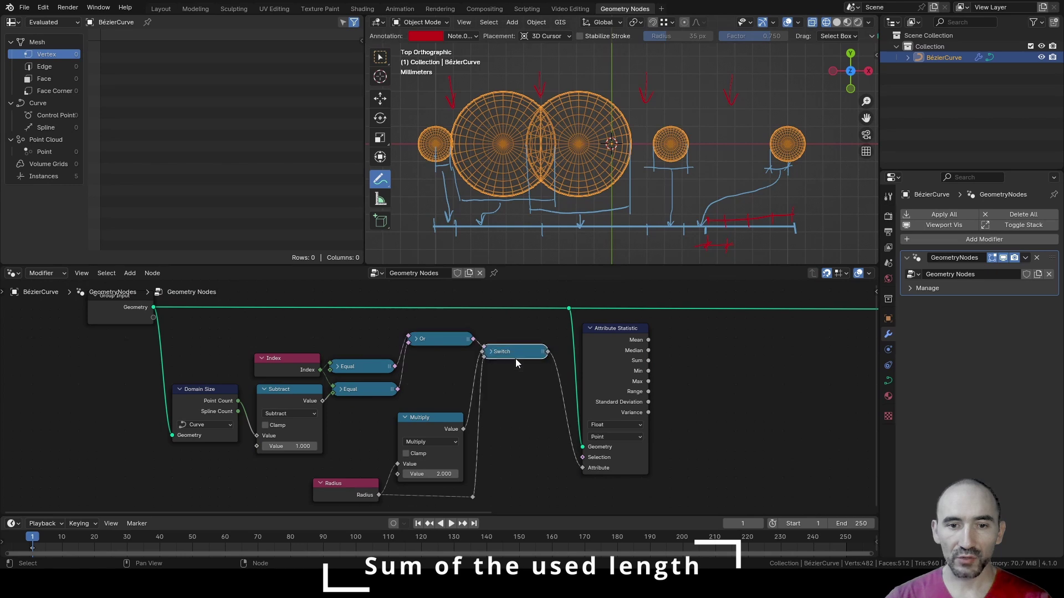
pyautogui.moveTo(516, 356); pyautogui.dragTo(515, 395)
# Step: Frame the nodes from Domain Size to Attribute Statistic with the label "Sum of used length on the curve", keeping Group Input outside it
pyautogui.moveTo(185, 299); pyautogui.dragTo(675, 497)
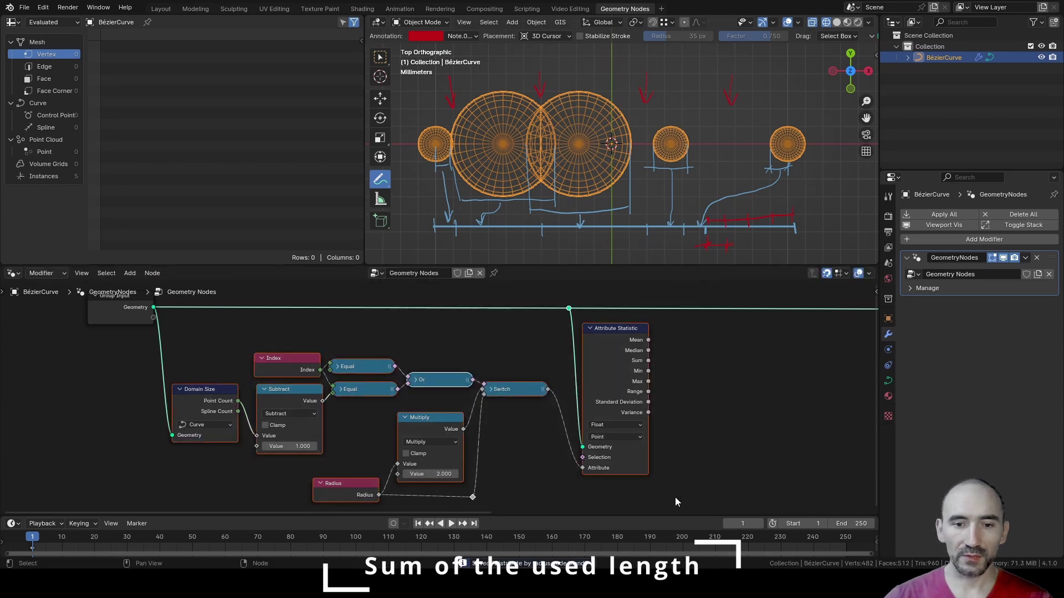
pyautogui.hotkey('ctrl', 'j')
pyautogui.press('F2')
pyautogui.write('Sum')
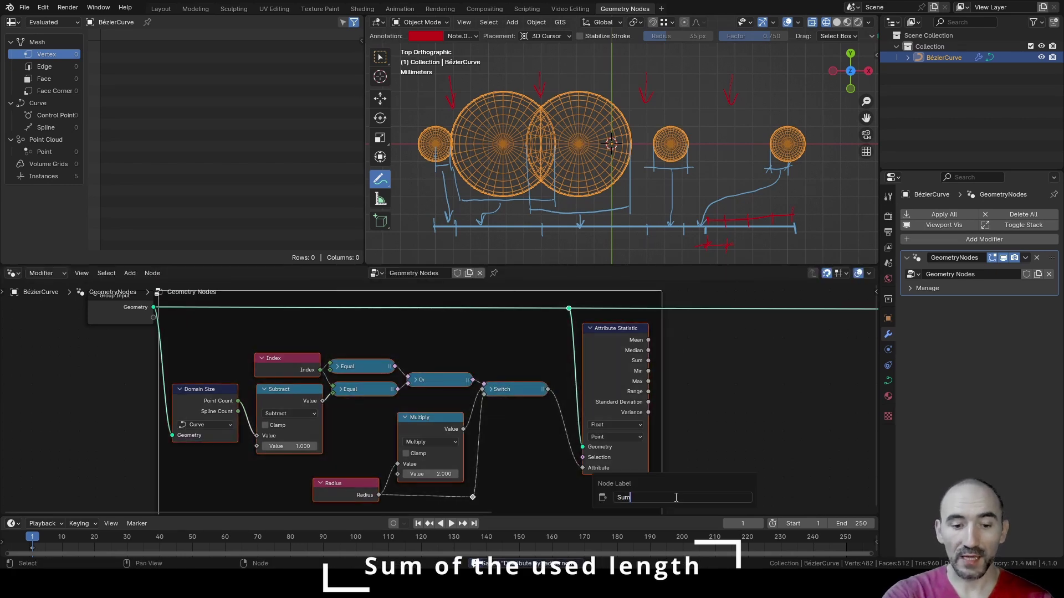
pyautogui.write(' of used length')
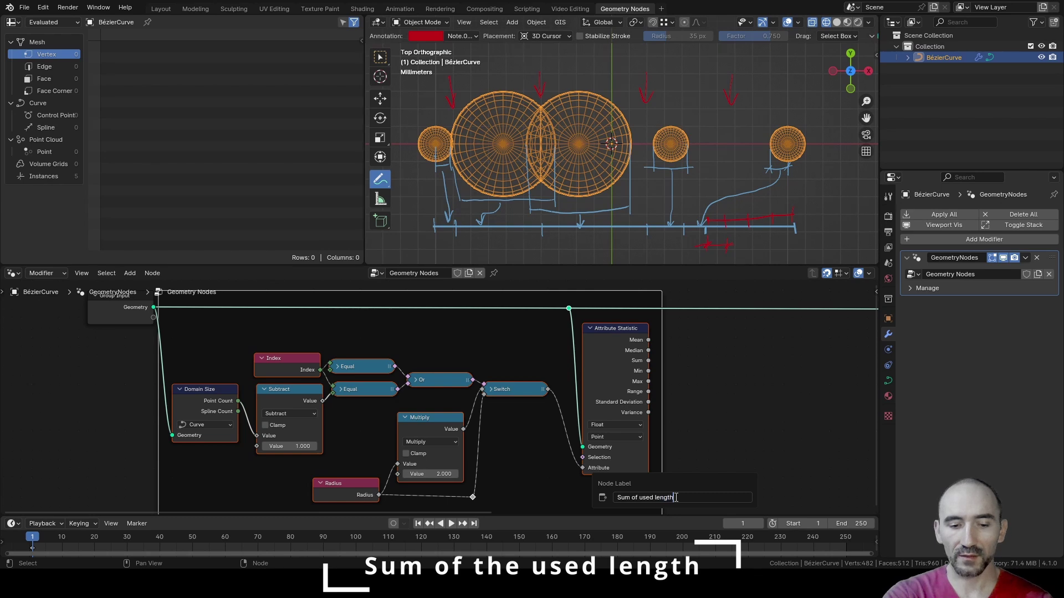
pyautogui.write(' on the curve')
pyautogui.press('Return')
pyautogui.moveTo(124, 316); pyautogui.dragTo(115, 316)
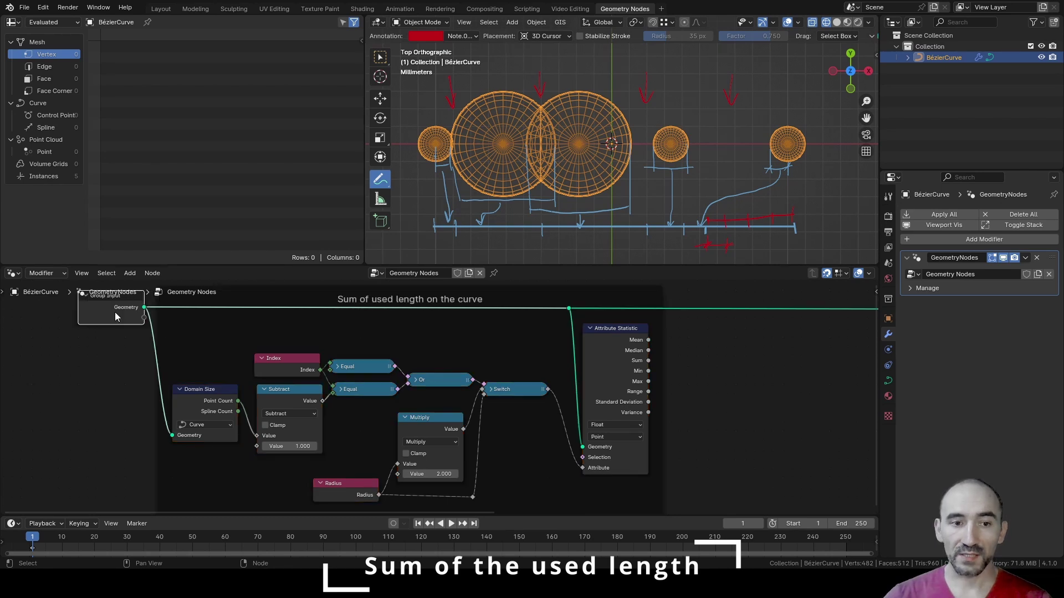
# Step: Draw a looping freehand annotation line in the empty space between the frame and the UV Sphere node
pyautogui.click(662, 386)
pyautogui.scroll(-2, 663, 383)
pyautogui.moveTo(662, 383); pyautogui.dragTo(437, 376, button='middle')
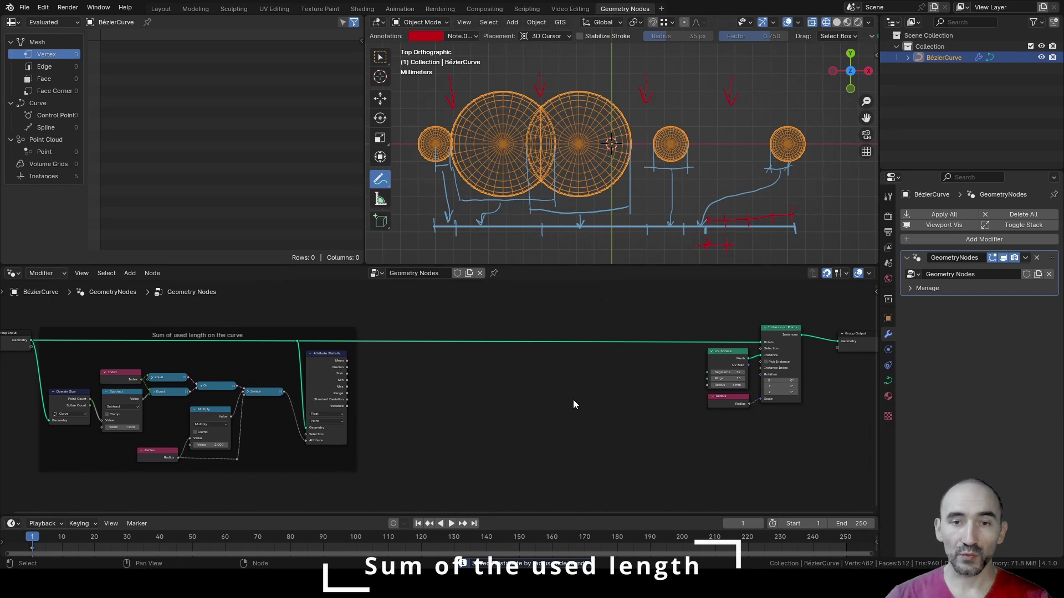
pyautogui.press('t')
pyautogui.moveTo(411, 386)
pyautogui.mouseDown()
pyautogui.moveTo(515, 385)
pyautogui.moveTo(551, 405)
pyautogui.moveTo(597, 403)
pyautogui.moveTo(588, 376)
pyautogui.moveTo(616, 428)
pyautogui.moveTo(695, 400)
pyautogui.mouseUp()
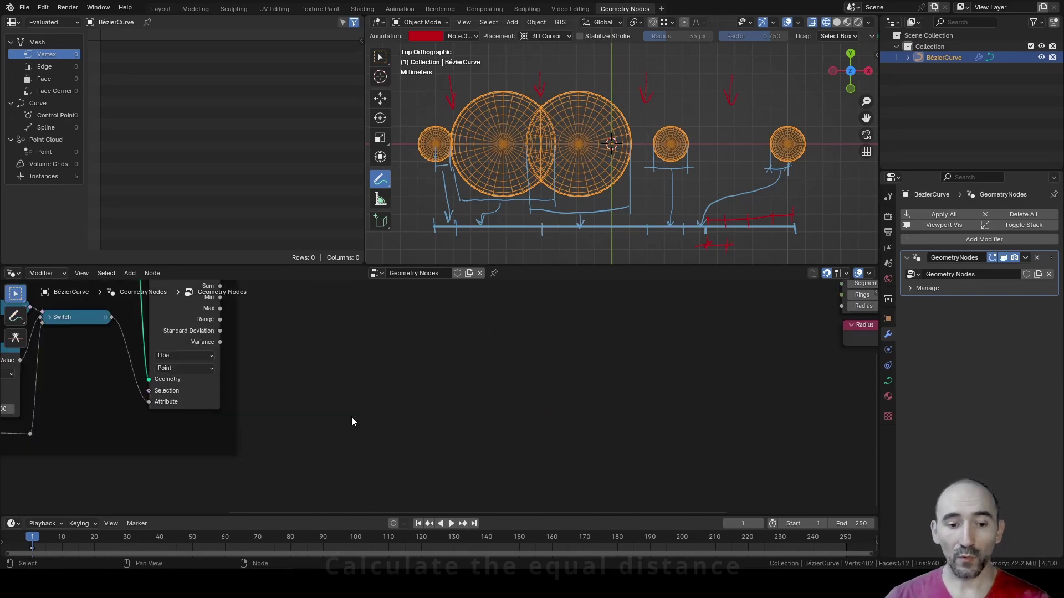
# Step: Add a Curve Length node beyond the frame and a Spline Parameter node directly below it
pyautogui.press('F3')
pyautogui.write('curve length')
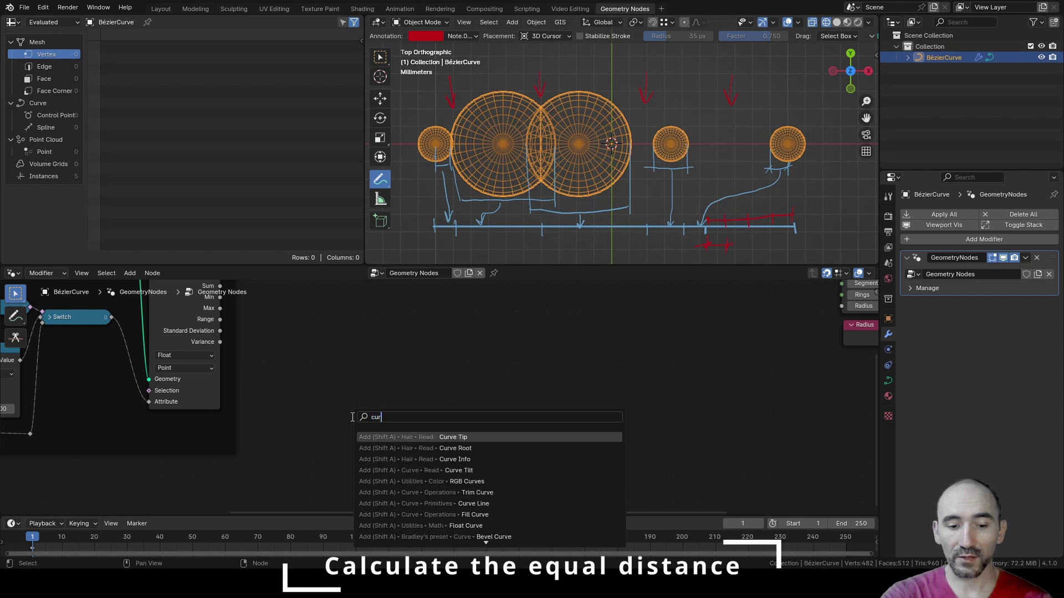
pyautogui.press('Return')
pyautogui.click(352, 417)
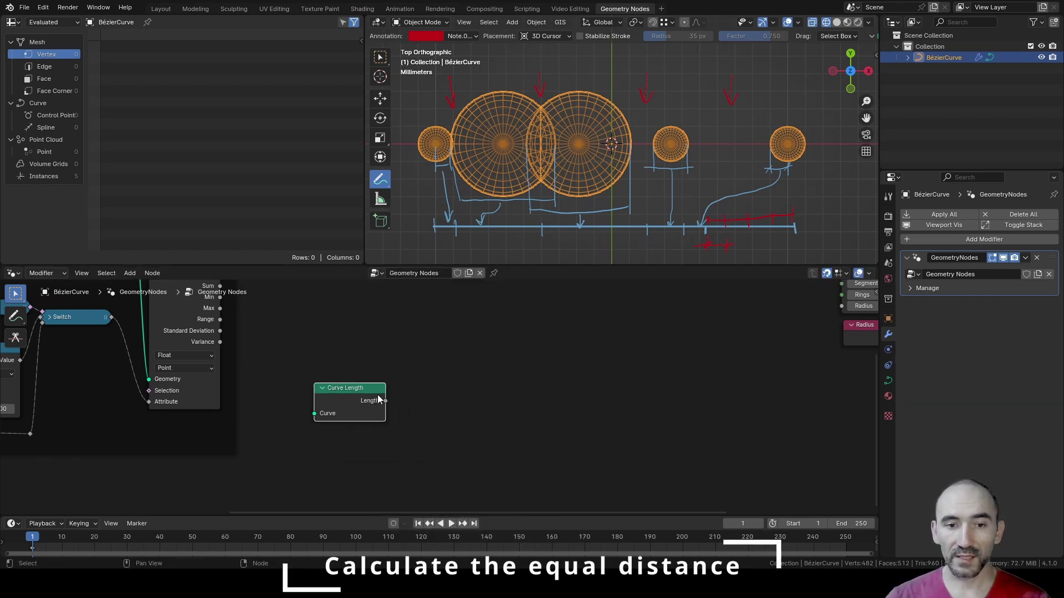
pyautogui.press('F3')
pyautogui.write('spline parameter')
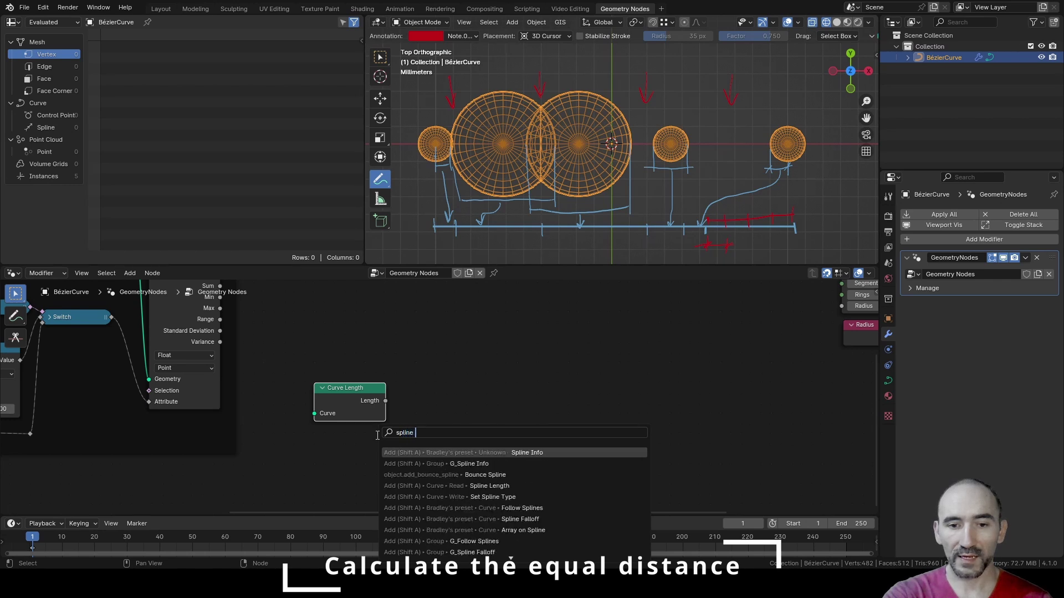
pyautogui.press('Return')
pyautogui.click(381, 468)
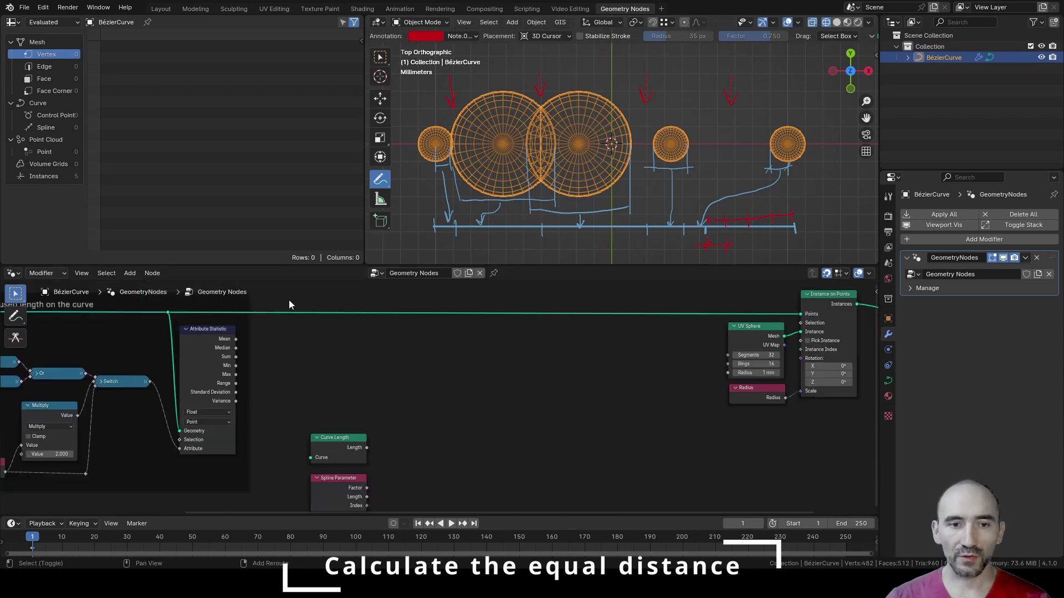
# Step: Add a reroute on the main geometry link beyond the frame and connect it to Curve Length's Curve input
pyautogui.keyDown('shift'); pyautogui.moveTo(289, 301); pyautogui.dragTo(288, 324, button='right'); pyautogui.keyUp('shift')
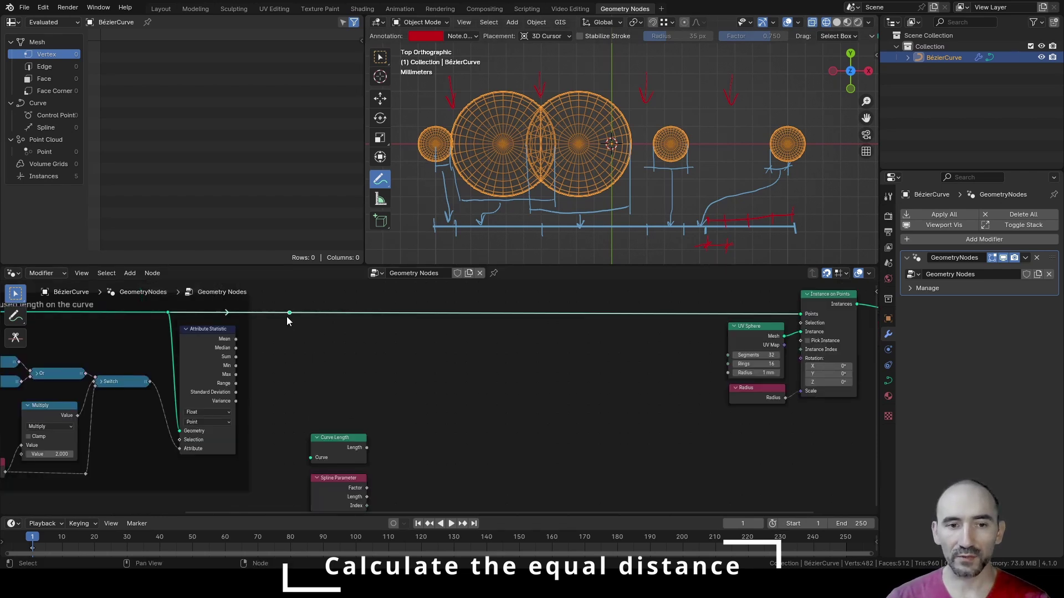
pyautogui.moveTo(290, 313); pyautogui.dragTo(327, 448)
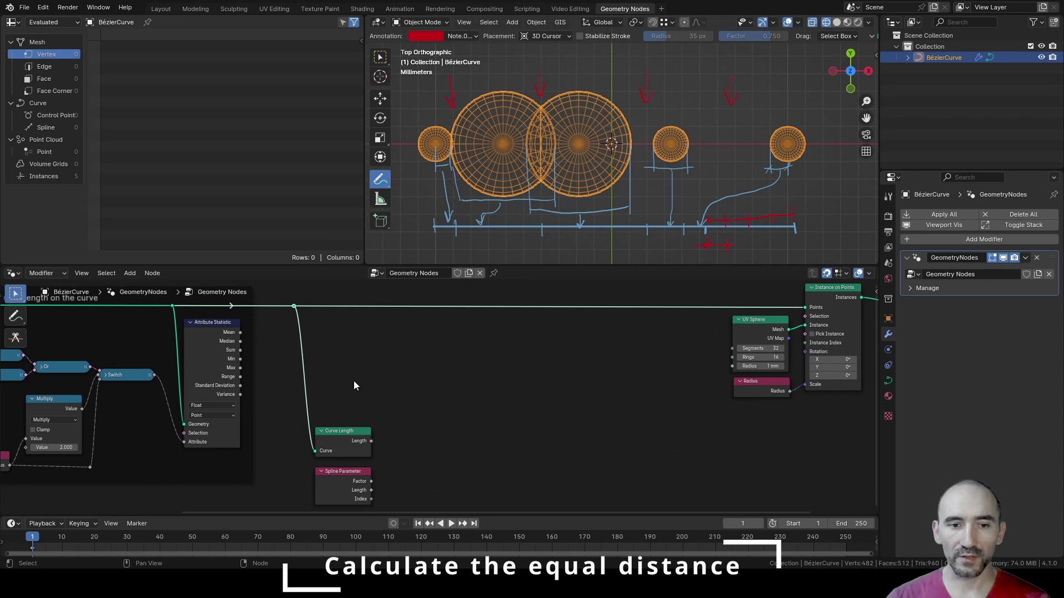
pyautogui.keyDown('ctrl'); pyautogui.keyDown('shift'); pyautogui.click(290, 313); pyautogui.keyUp('shift'); pyautogui.keyUp('ctrl')
# Step: Send the geometry and Curve Length to a Viewer, inspect the control point values, and switch the Viewer to Spline Parameter's Length
pyautogui.moveTo(341, 306); pyautogui.dragTo(583, 350)
pyautogui.keyDown('ctrl'); pyautogui.keyDown('shift'); pyautogui.click(340, 438); pyautogui.keyUp('shift'); pyautogui.keyUp('ctrl')
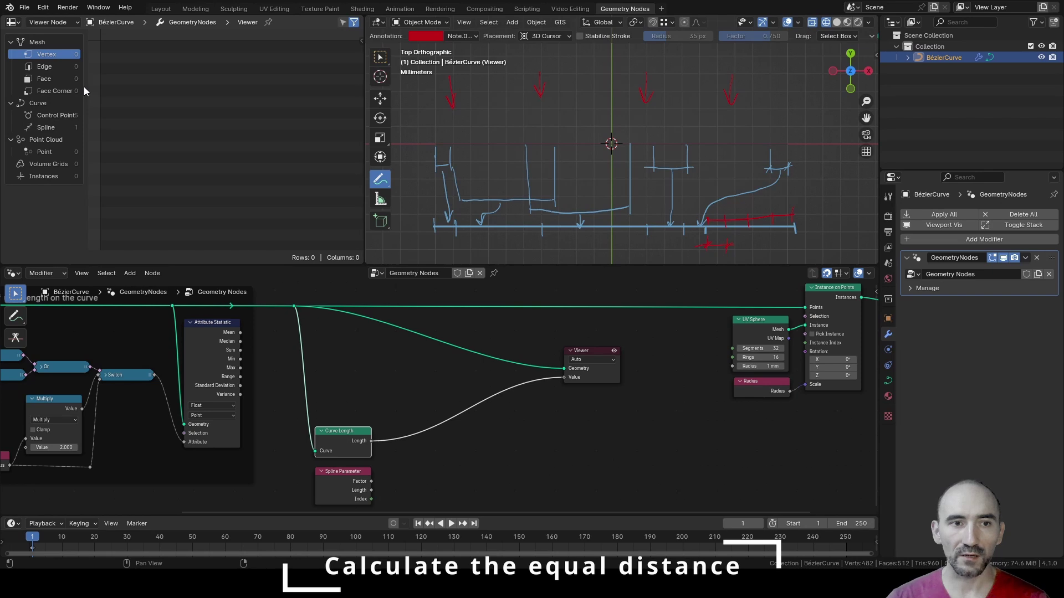
pyautogui.click(65, 116)
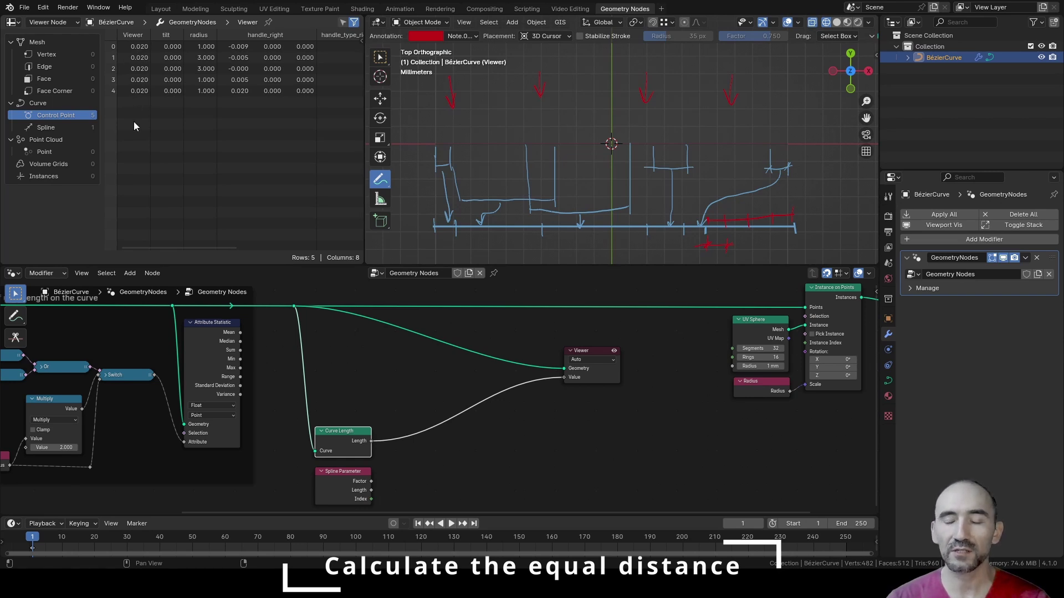
pyautogui.keyDown('ctrl'); pyautogui.keyDown('shift'); pyautogui.click(350, 481); pyautogui.keyUp('shift'); pyautogui.keyUp('ctrl')
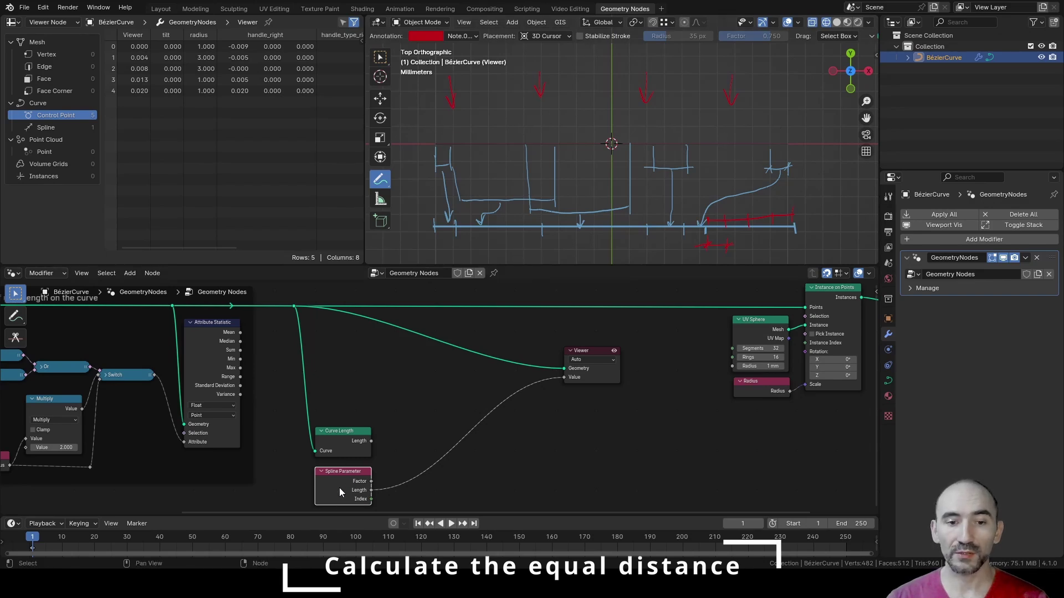
# Step: Add a Spline Length node, send its Length to the Viewer, and compare the spreadsheet's Spline and Control Point data
pyautogui.click(411, 412)
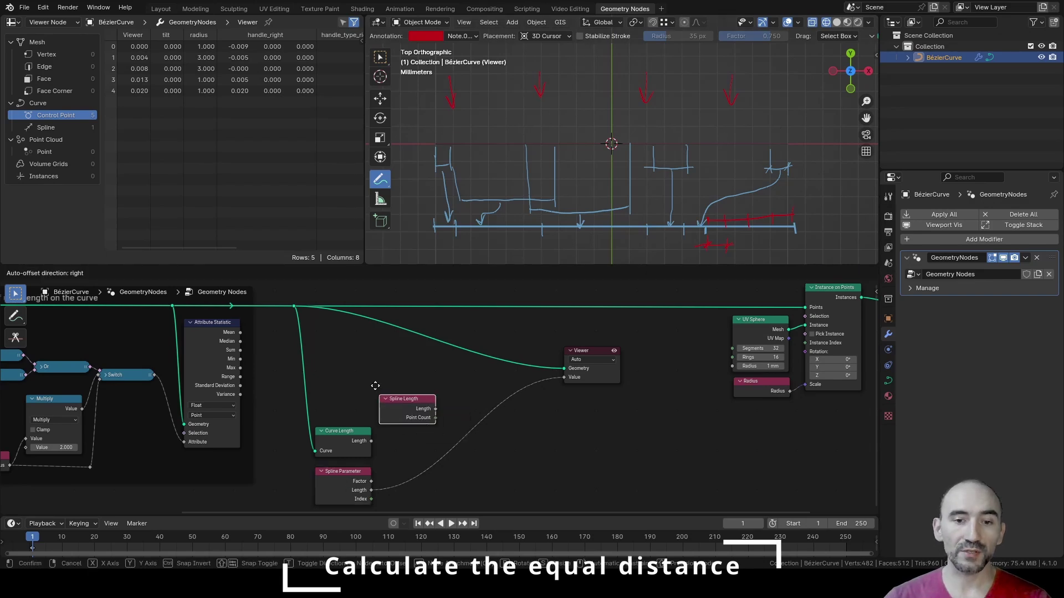
pyautogui.click(350, 364)
pyautogui.keyDown('ctrl'); pyautogui.keyDown('shift'); pyautogui.click(391, 384); pyautogui.keyUp('shift'); pyautogui.keyUp('ctrl')
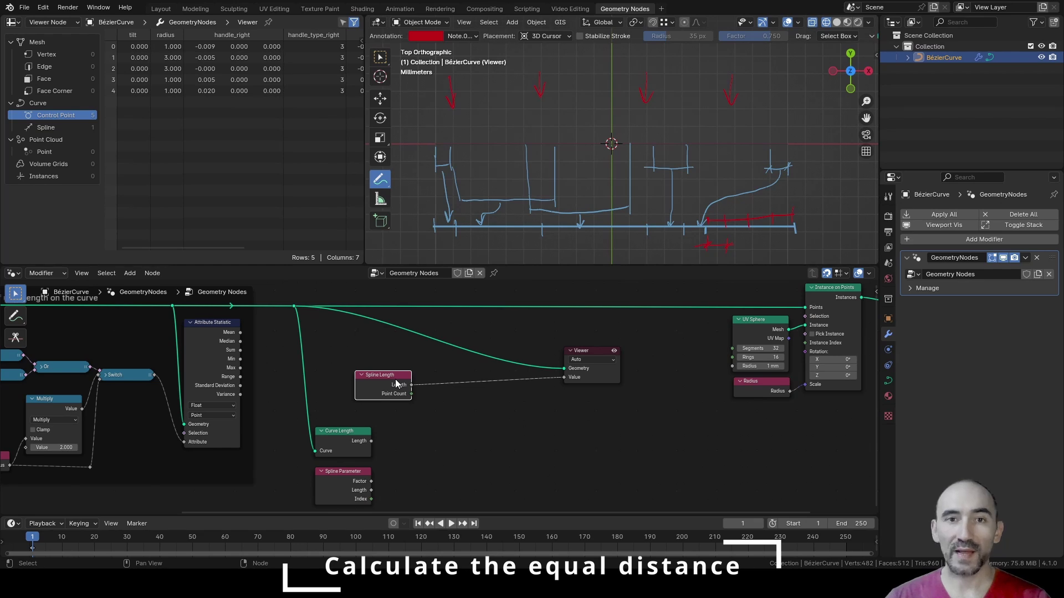
pyautogui.moveTo(395, 382)
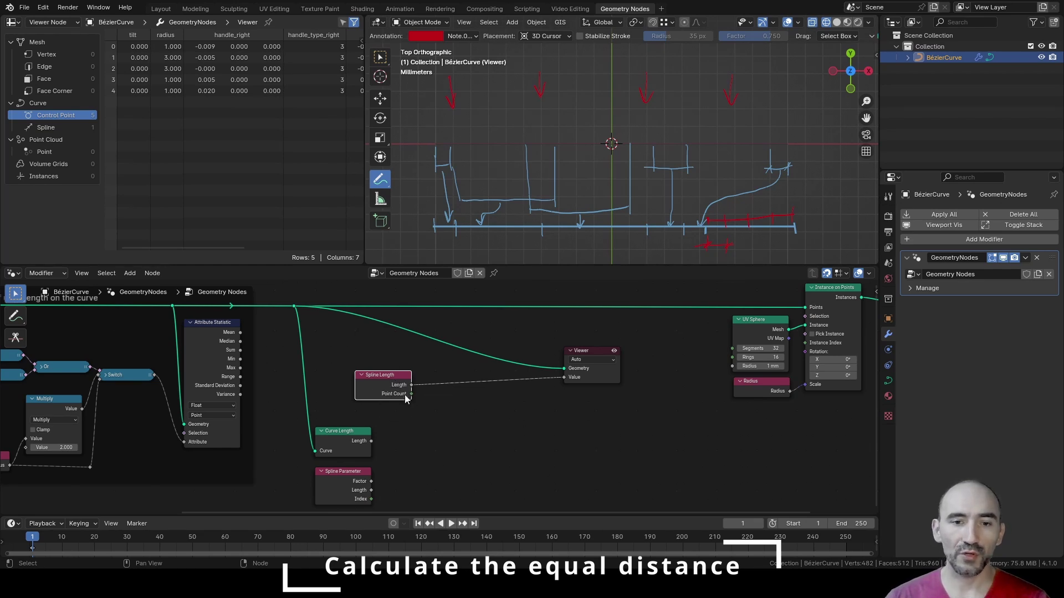
pyautogui.click(59, 127)
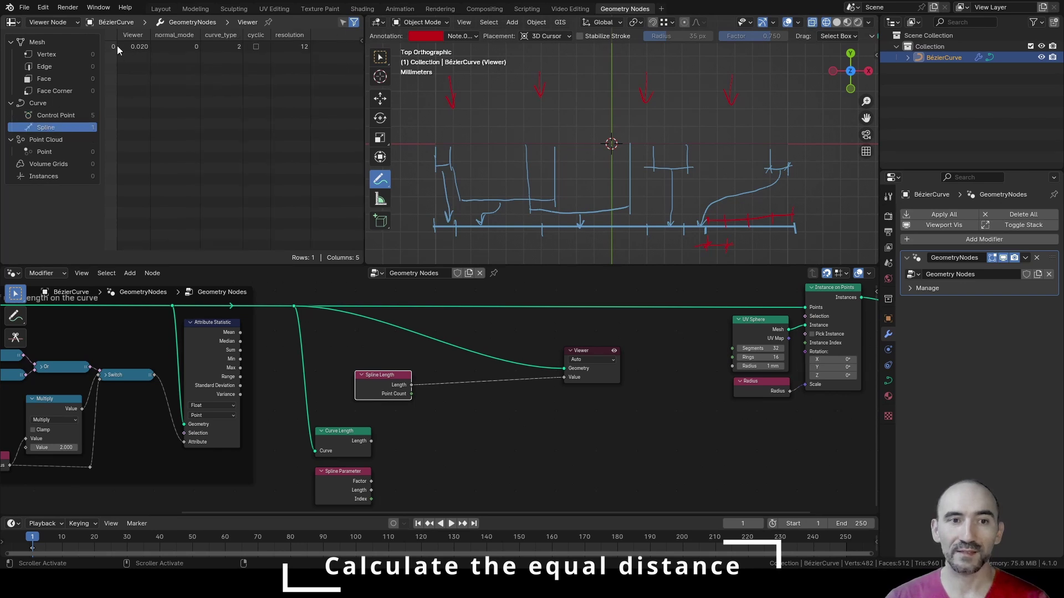
pyautogui.click(56, 115)
# Step: Place Spline Length above Curve Length, add an Evaluate on Domain node (Float, Point) for its Length, and send the result to the Viewer
pyautogui.moveTo(381, 377); pyautogui.dragTo(349, 393)
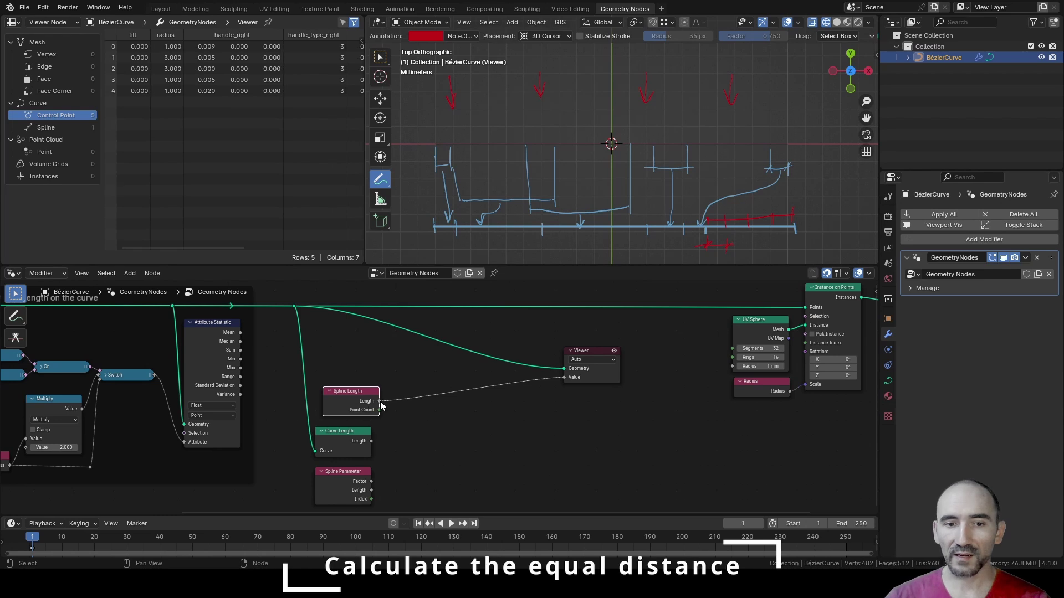
pyautogui.click(409, 418)
pyautogui.hotkey('shift', 'a')
pyautogui.write('dom')
pyautogui.press('Return')
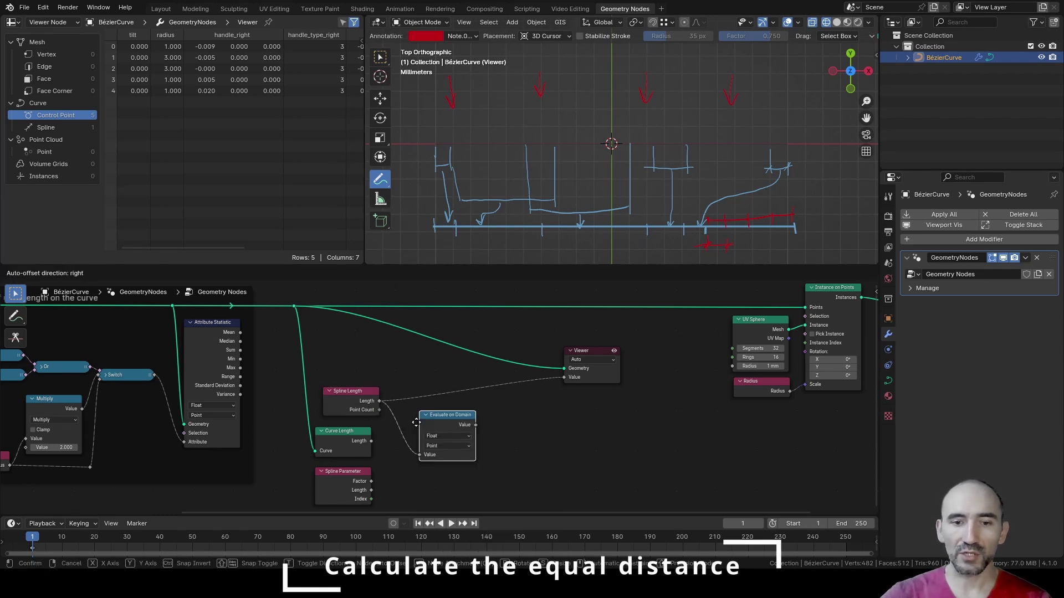
pyautogui.click(421, 388)
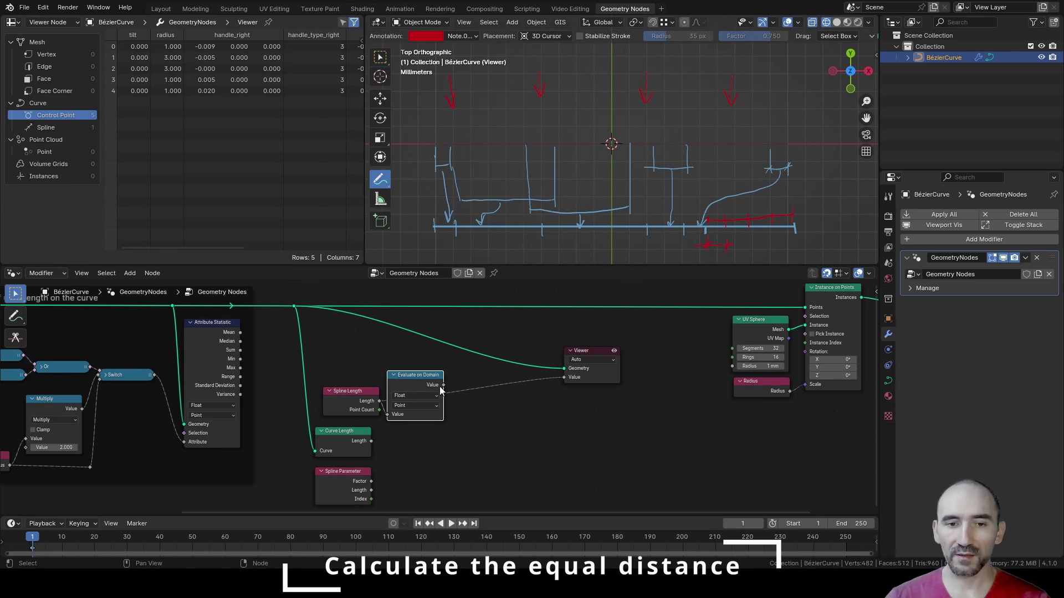
pyautogui.moveTo(440, 387); pyautogui.dragTo(567, 379)
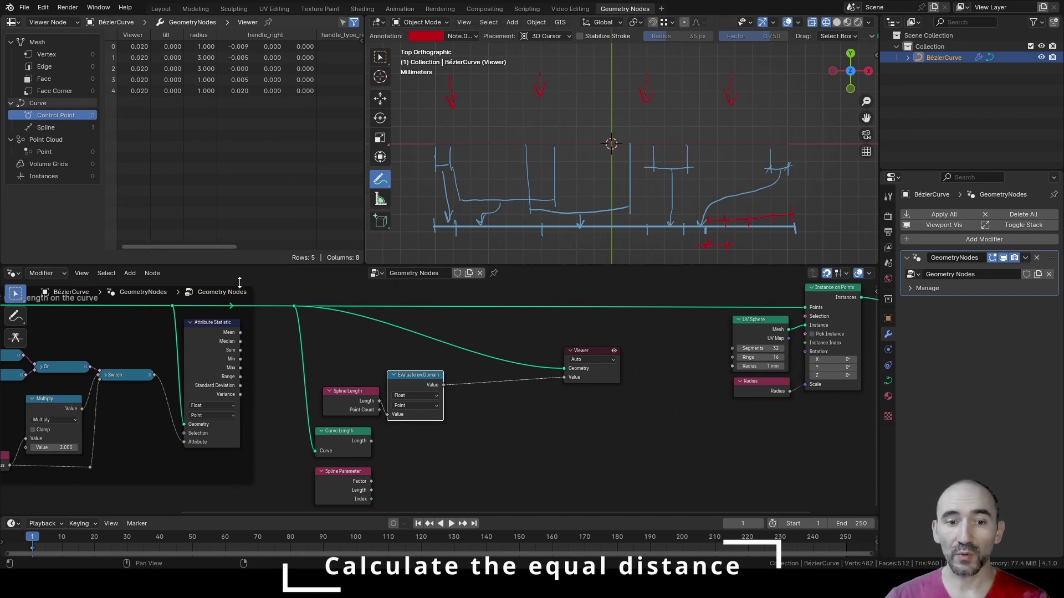
# Step: Switch the Viewer to Curve Length's Length and align Spline Length above Curve Length, feeding its Point Count into Evaluate on Domain
pyautogui.keyDown('ctrl'); pyautogui.keyDown('shift'); pyautogui.click(346, 443); pyautogui.keyUp('shift'); pyautogui.keyUp('ctrl')
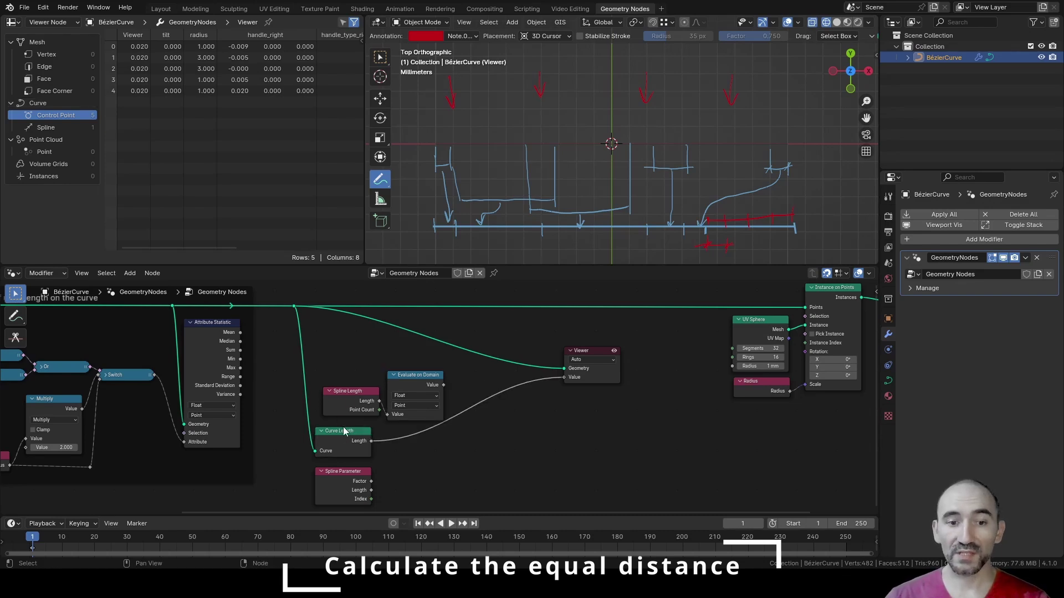
pyautogui.moveTo(342, 410); pyautogui.dragTo(334, 411)
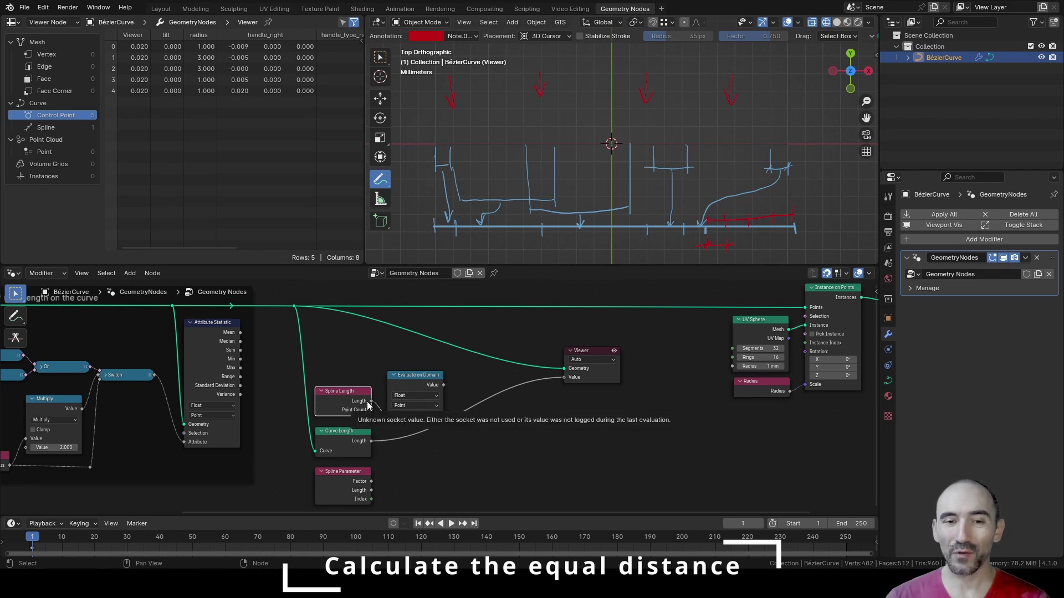
pyautogui.moveTo(370, 410); pyautogui.dragTo(388, 414)
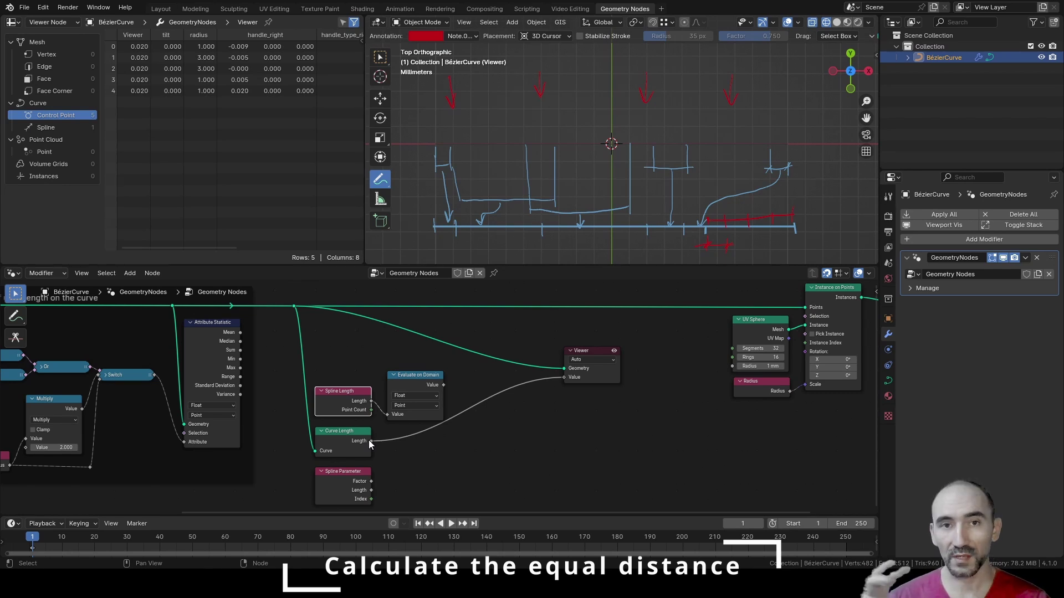
# Step: Delete the Spline Length, Evaluate on Domain and Spline Parameter nodes
pyautogui.press('l')
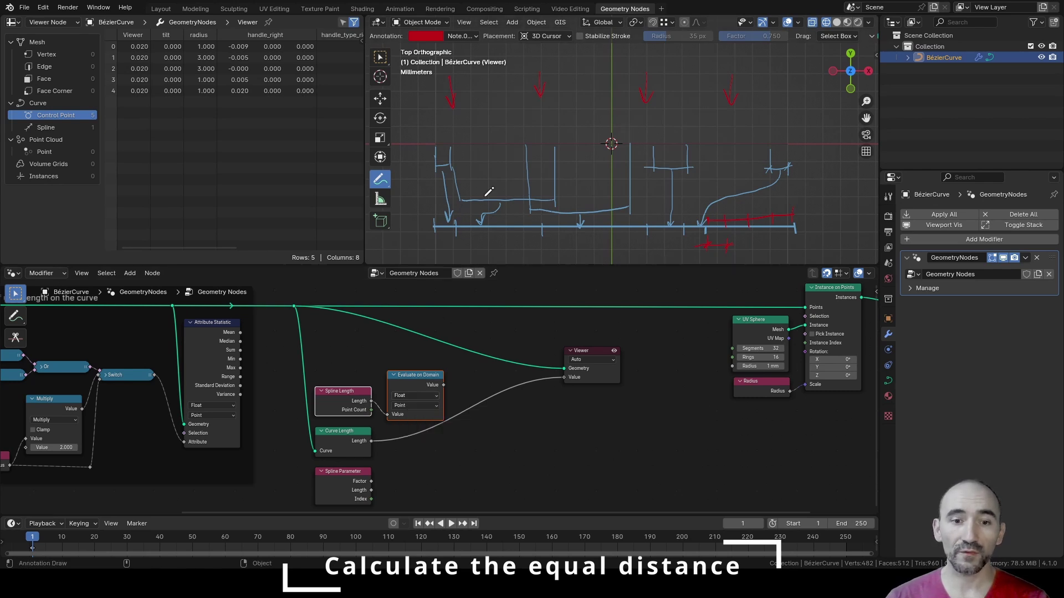
pyautogui.moveTo(334, 339); pyautogui.dragTo(417, 397)
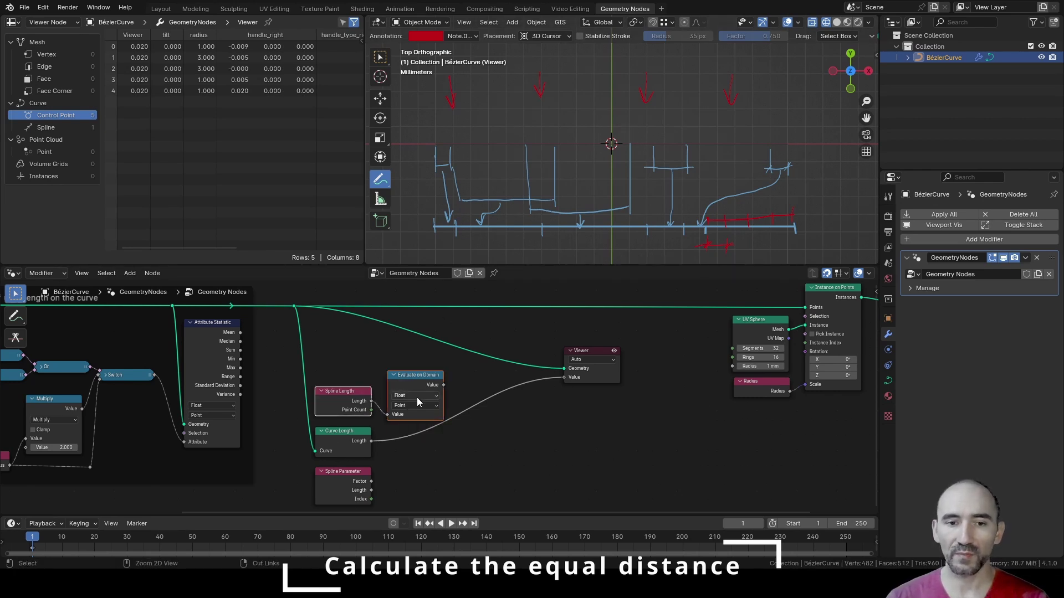
pyautogui.press('x')
pyautogui.click(356, 480)
pyautogui.press('x')
# Step: Move Curve Length up and add a Subtract math node with Curve Length's Length as its first value
pyautogui.moveTo(349, 446); pyautogui.dragTo(391, 420)
pyautogui.write('subtr')
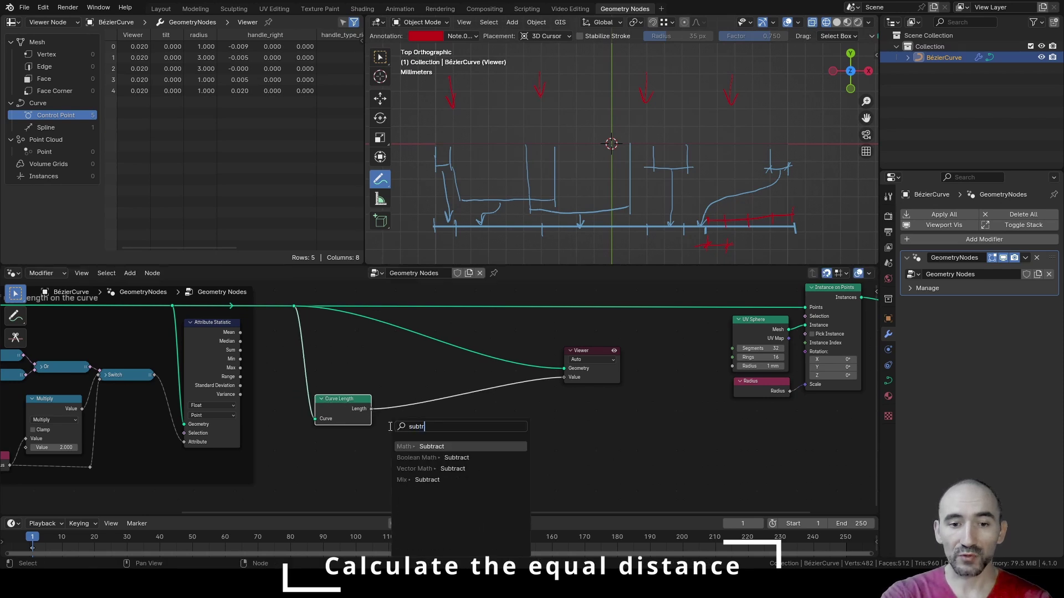
pyautogui.press('Return')
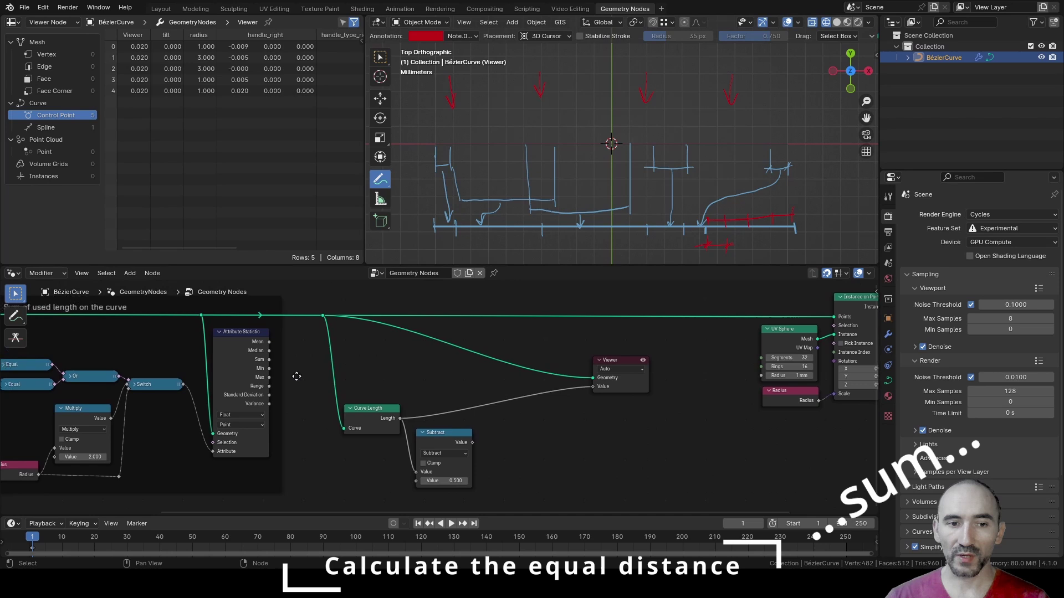
# Step: Compare Attribute Statistic's Sum with Curve Length's Length by sending each to the Viewer
pyautogui.moveTo(267, 367); pyautogui.dragTo(376, 367, button='middle')
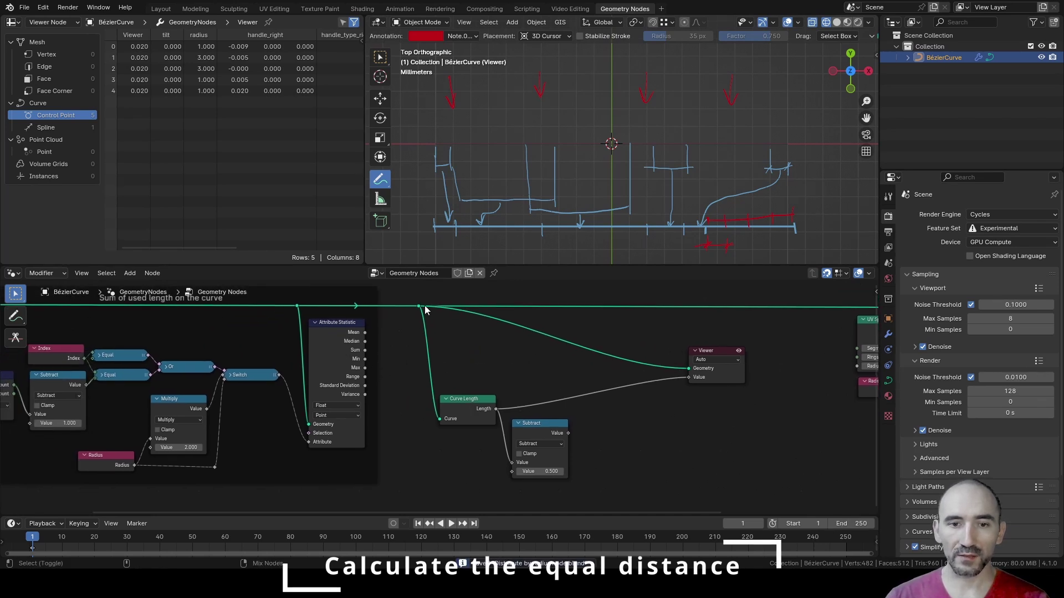
pyautogui.keyDown('ctrl'); pyautogui.keyDown('shift'); pyautogui.click(337, 347); pyautogui.keyUp('shift'); pyautogui.keyUp('ctrl')
pyautogui.keyDown('ctrl'); pyautogui.keyDown('shift'); pyautogui.click(337, 347); pyautogui.keyUp('shift'); pyautogui.keyUp('ctrl')
pyautogui.keyDown('ctrl'); pyautogui.keyDown('shift'); pyautogui.click(338, 347); pyautogui.keyUp('shift'); pyautogui.keyUp('ctrl')
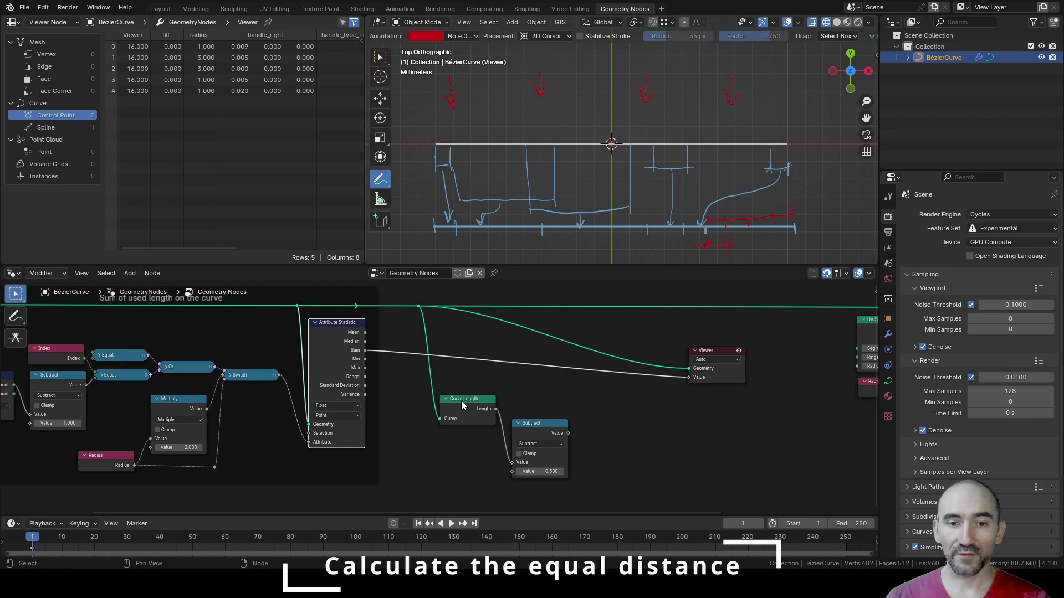
pyautogui.moveTo(496, 409); pyautogui.dragTo(688, 377)
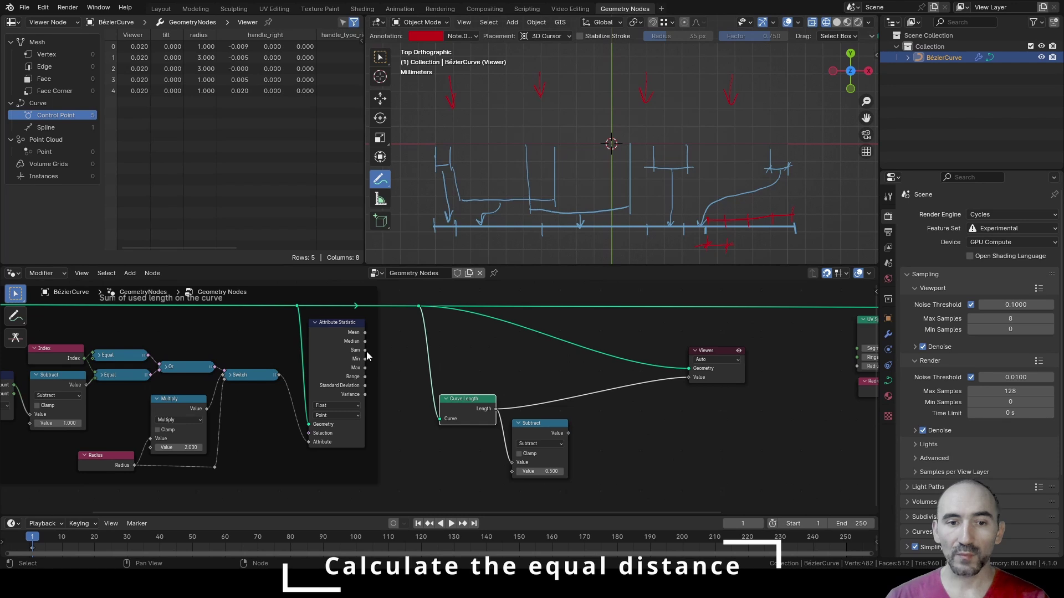
# Step: Multiply Attribute Statistic's Sum by 0.001 with a new Multiply node placed directly below Curve Length
pyautogui.moveTo(365, 350); pyautogui.dragTo(416, 463)
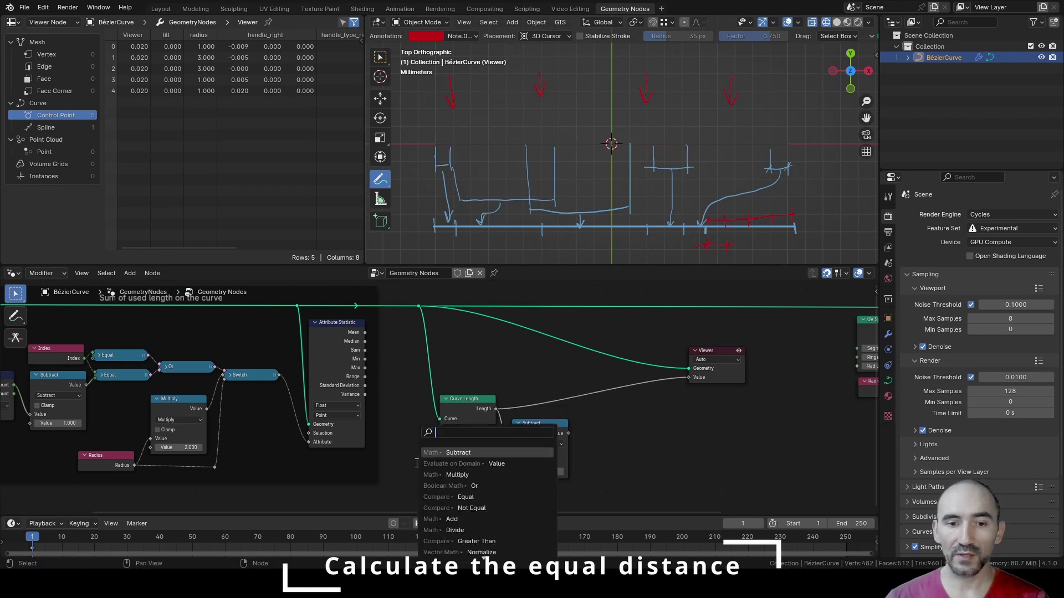
pyautogui.click(457, 475)
pyautogui.click(423, 488)
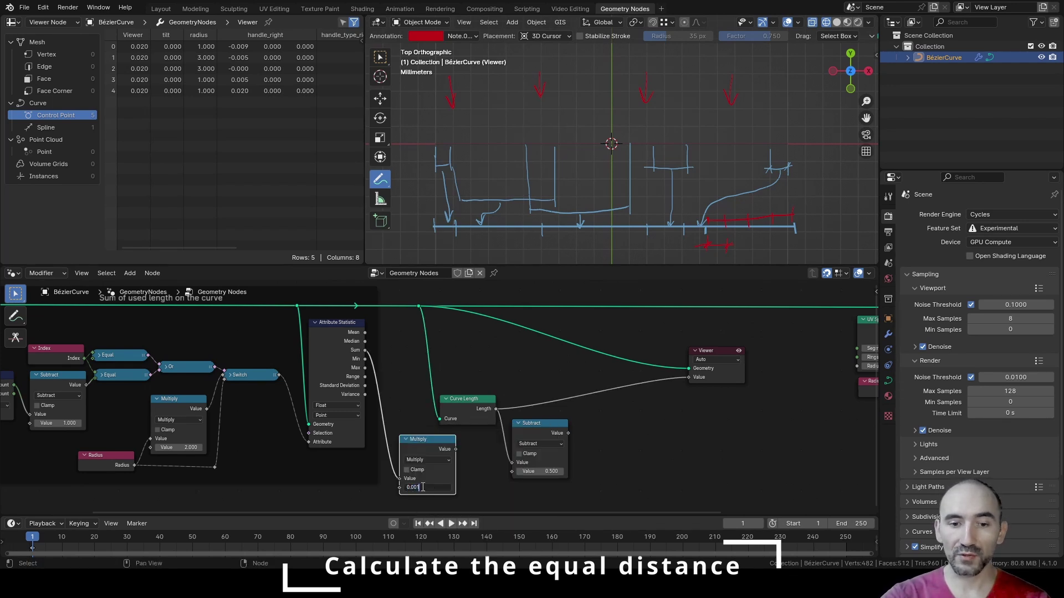
pyautogui.press('Return')
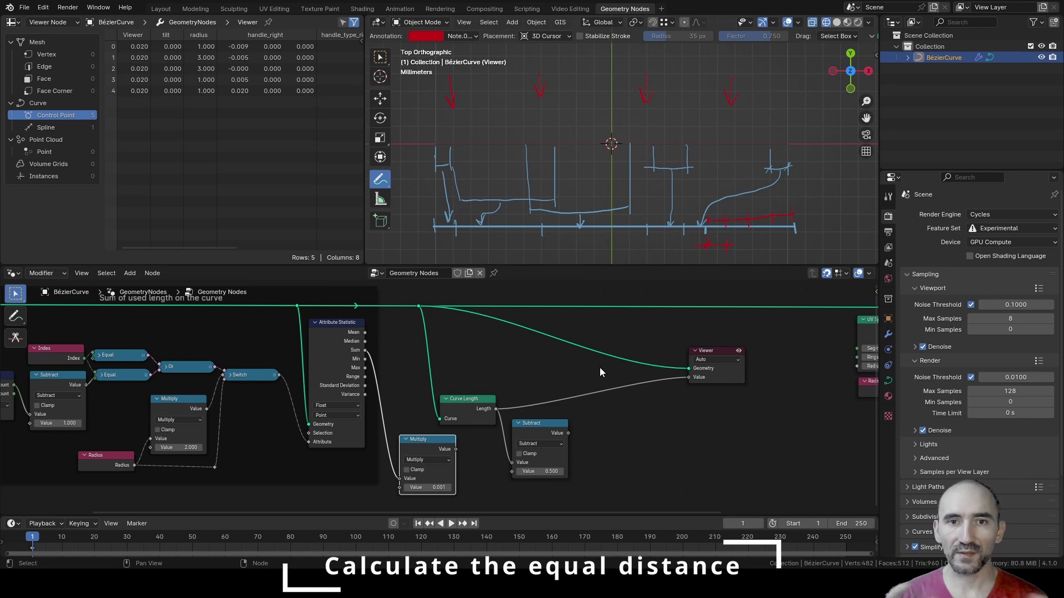
pyautogui.moveTo(426, 437); pyautogui.dragTo(467, 437)
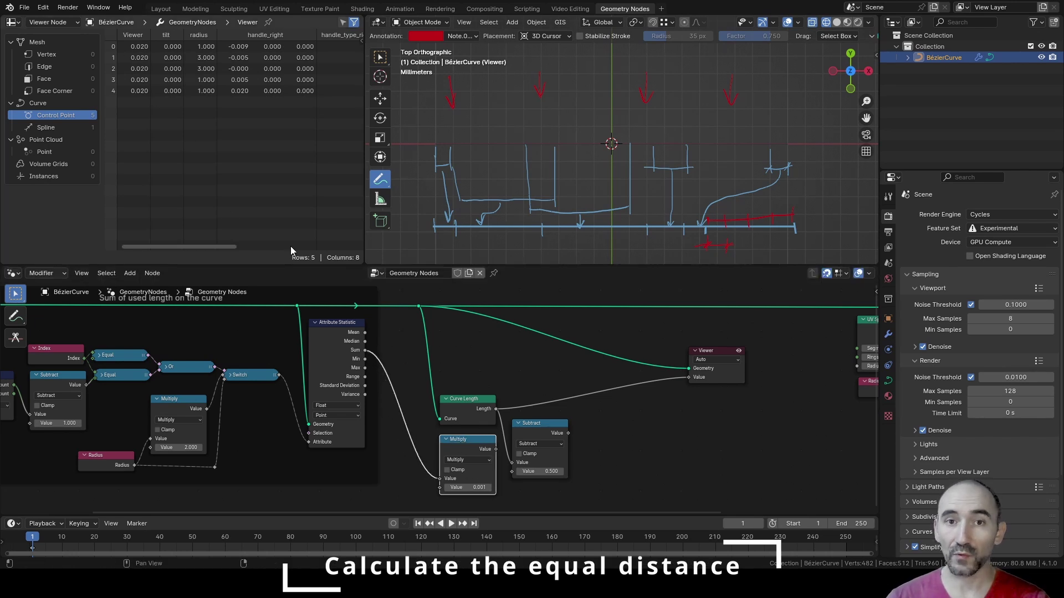
# Step: Compare the scaled sum from Multiply with Curve Length's output in the Viewer
pyautogui.keyDown('ctrl'); pyautogui.keyDown('shift'); pyautogui.click(474, 444); pyautogui.keyUp('shift'); pyautogui.keyUp('ctrl')
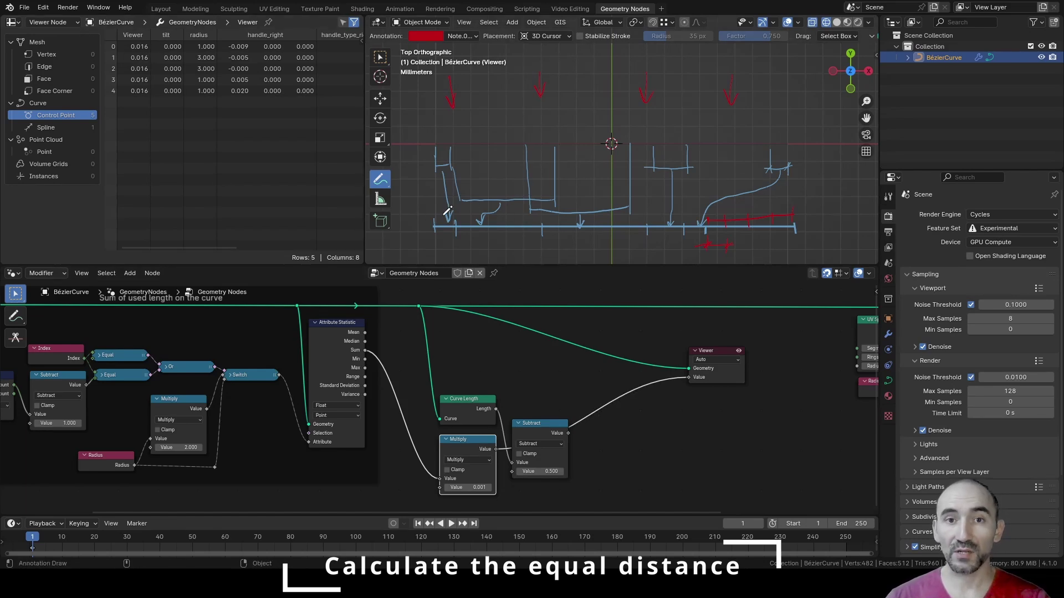
pyautogui.keyDown('ctrl'); pyautogui.keyDown('shift'); pyautogui.click(471, 407); pyautogui.keyUp('shift'); pyautogui.keyUp('ctrl')
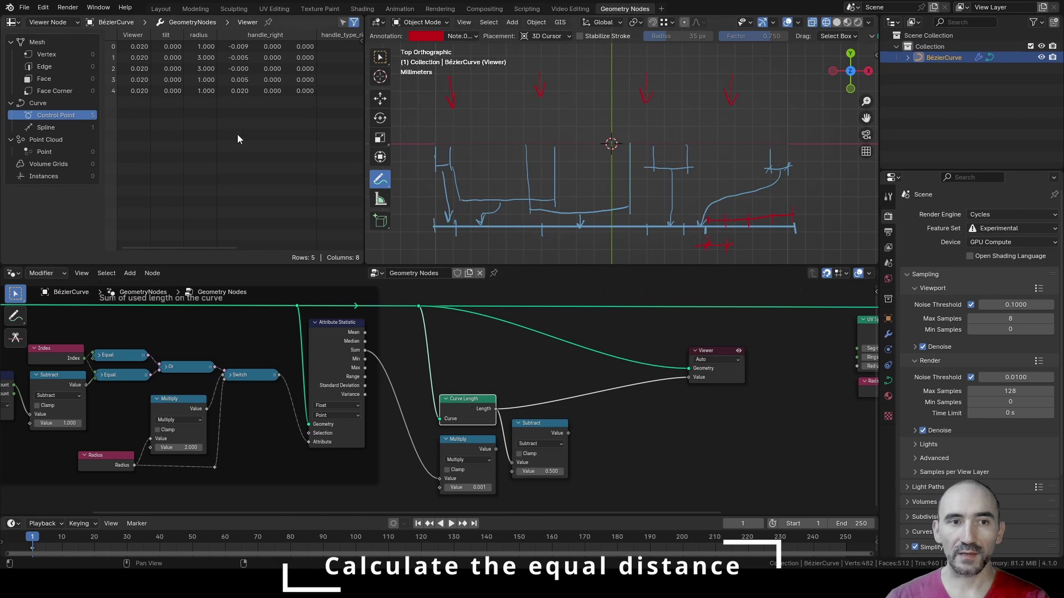
pyautogui.keyDown('ctrl'); pyautogui.keyDown('shift'); pyautogui.click(473, 448); pyautogui.keyUp('shift'); pyautogui.keyUp('ctrl')
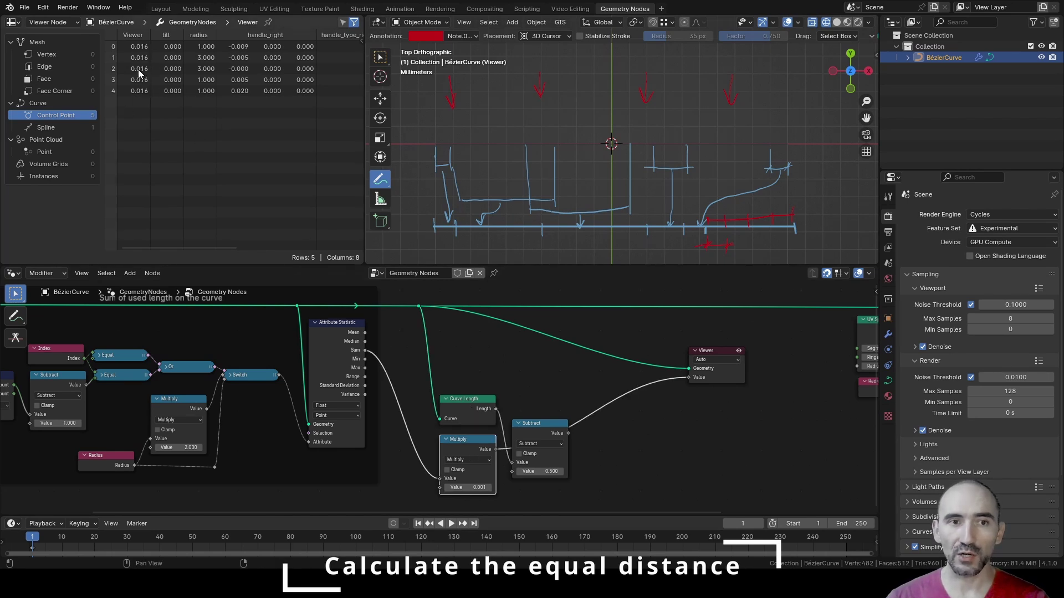
# Step: Connect Multiply's output to Subtract's second value, and collapse Subtract beside Curve Length and Multiply
pyautogui.keyDown('ctrl'); pyautogui.keyDown('shift'); pyautogui.click(540, 427); pyautogui.keyUp('shift'); pyautogui.keyUp('ctrl')
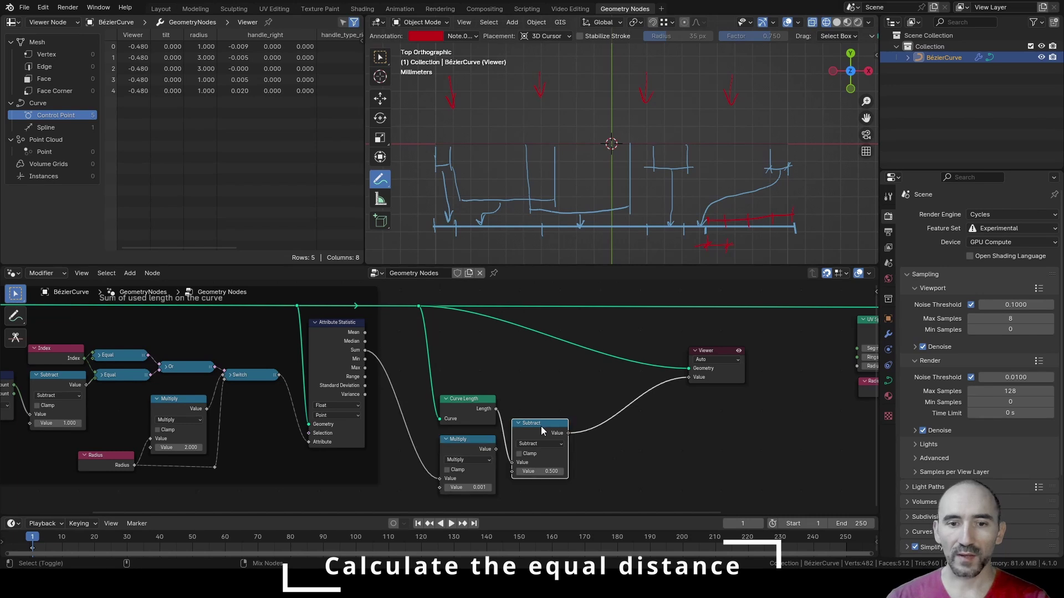
pyautogui.moveTo(534, 433); pyautogui.dragTo(532, 404)
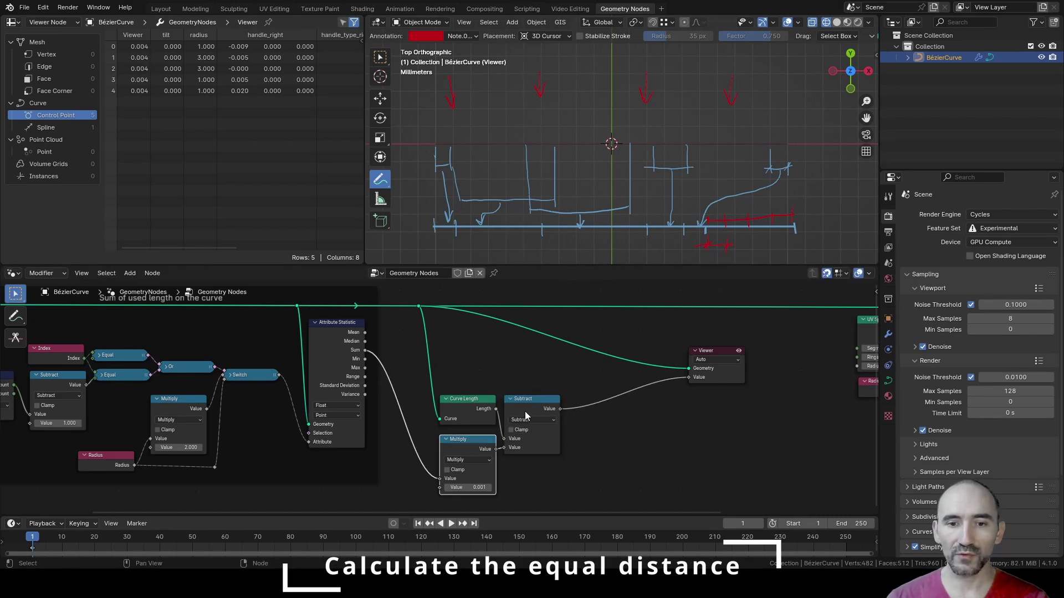
pyautogui.click(526, 411)
pyautogui.press('h')
pyautogui.moveTo(527, 405); pyautogui.dragTo(528, 430)
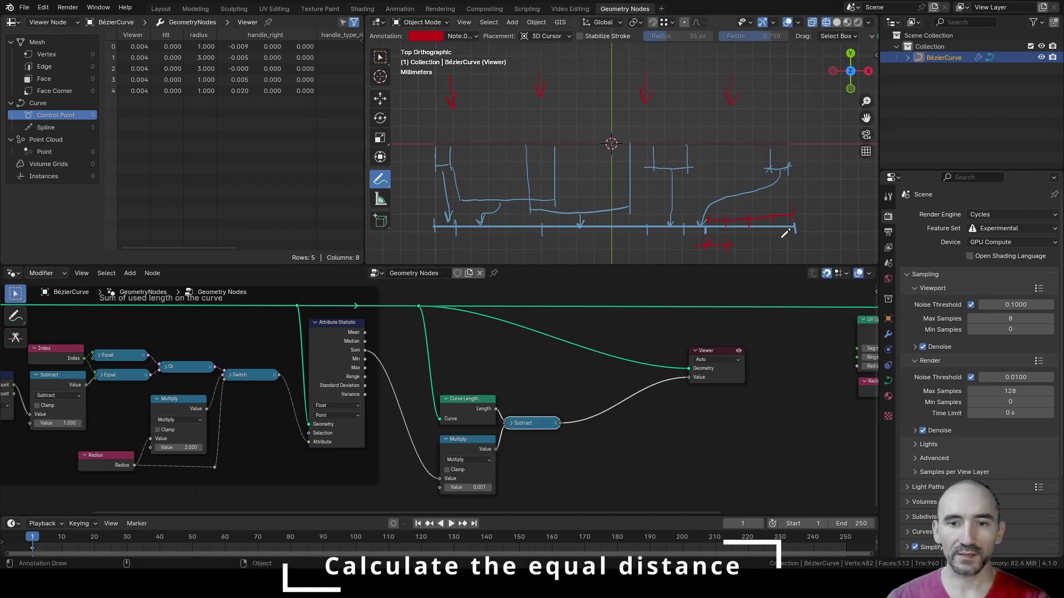
# Step: Add a Divide math node below the collapsed Subtract, with the Subtract result as its first value
pyautogui.moveTo(561, 424); pyautogui.dragTo(598, 460)
pyautogui.write('div')
pyautogui.press('Return')
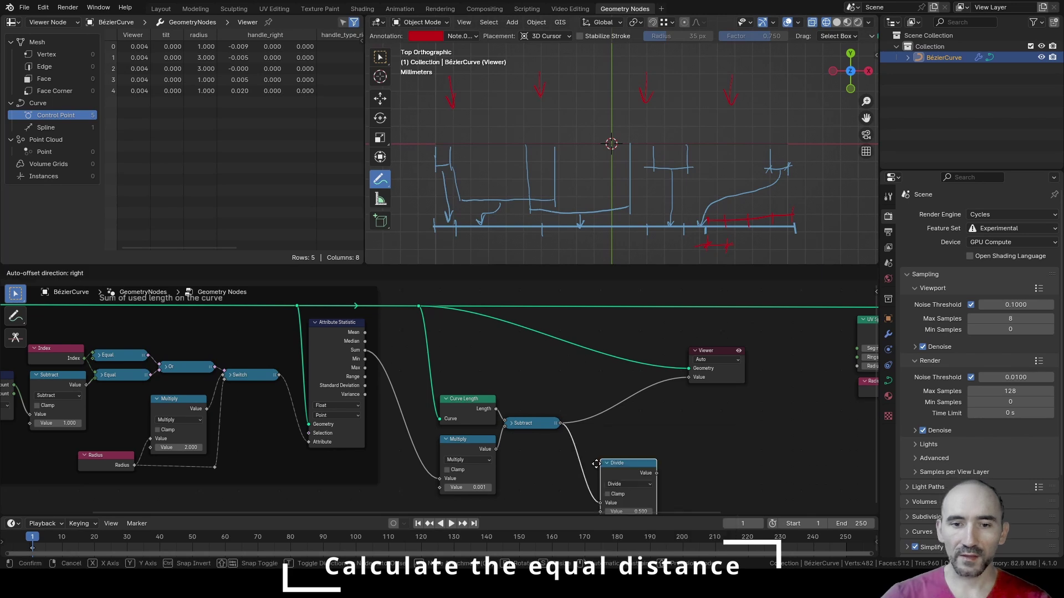
pyautogui.click(588, 454)
# Step: Add a Group Input node below the Multiply node that scales the sum
pyautogui.moveTo(529, 507); pyautogui.dragTo(460, 413, button='middle')
pyautogui.hotkey('shift', 'a')
pyautogui.write('group inp')
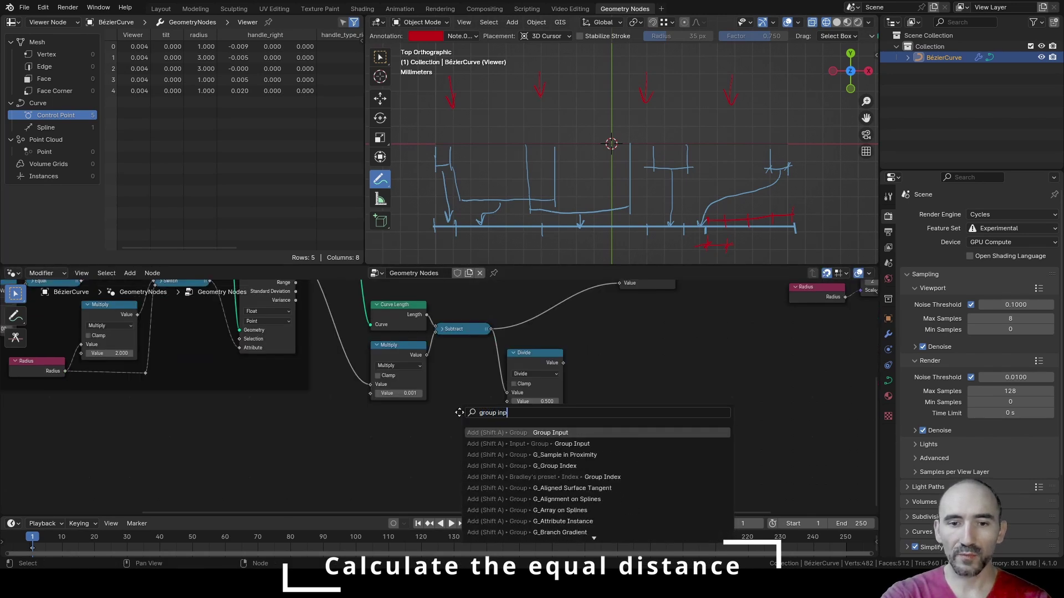
pyautogui.press('Return')
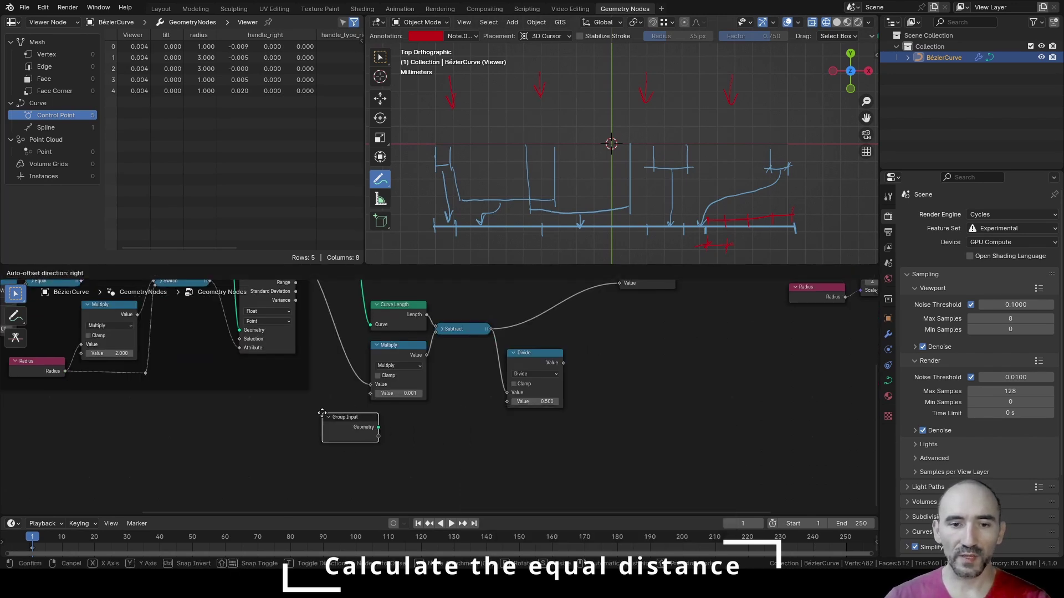
pyautogui.click(339, 422)
# Step: Connect the Group Input's Geometry to a new Domain Size node and set its component type to Curve
pyautogui.moveTo(354, 427); pyautogui.dragTo(391, 438)
pyautogui.write('dom')
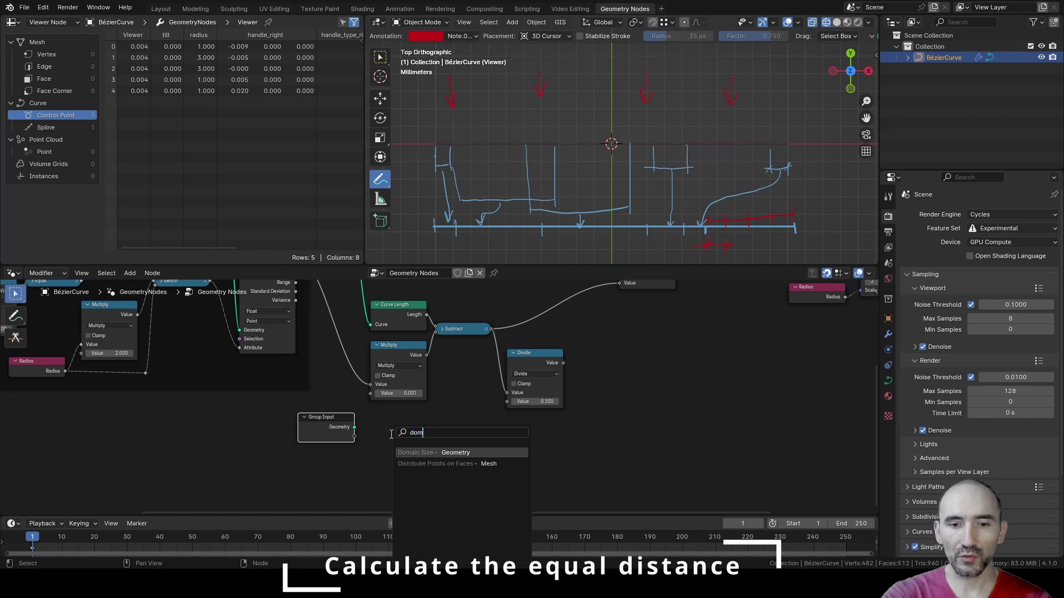
pyautogui.press('Return')
pyautogui.click(380, 417)
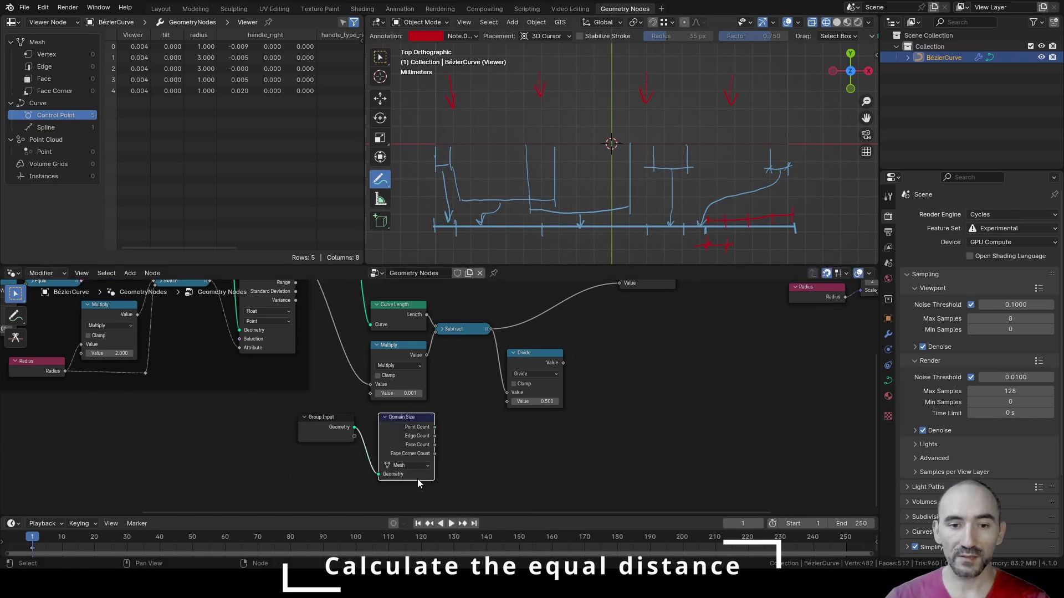
pyautogui.click(413, 465)
pyautogui.click(411, 502)
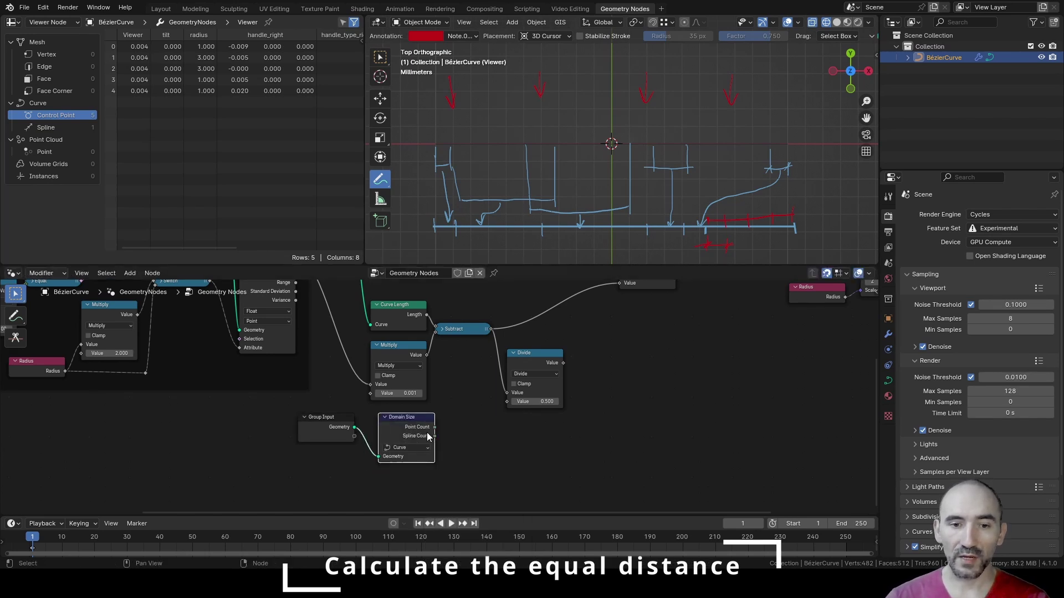
# Step: Subtract 1 from Domain Size's Point Count with a new Subtract node and feed the result into Divide's second value
pyautogui.moveTo(435, 428); pyautogui.dragTo(464, 439)
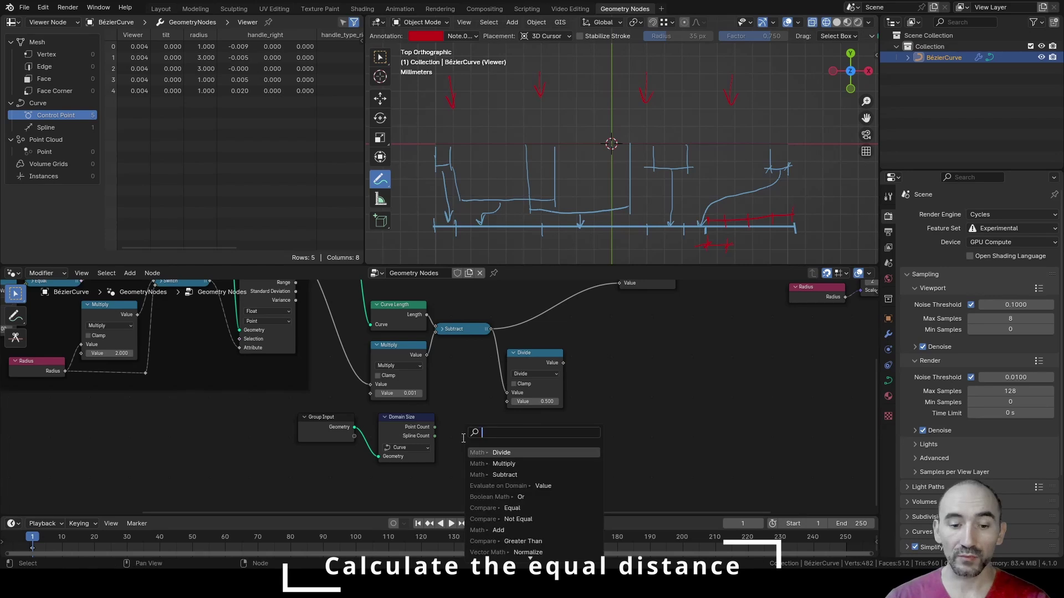
pyautogui.write('su')
pyautogui.press('Return')
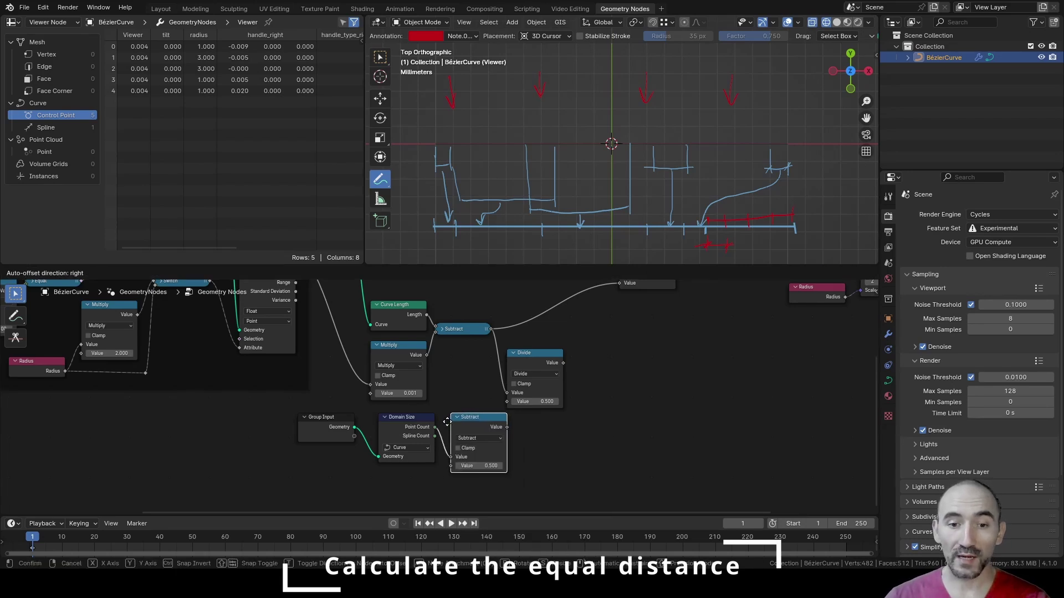
pyautogui.click(446, 421)
pyautogui.click(473, 466)
pyautogui.write('1')
pyautogui.press('Return')
pyautogui.moveTo(499, 427); pyautogui.dragTo(509, 404)
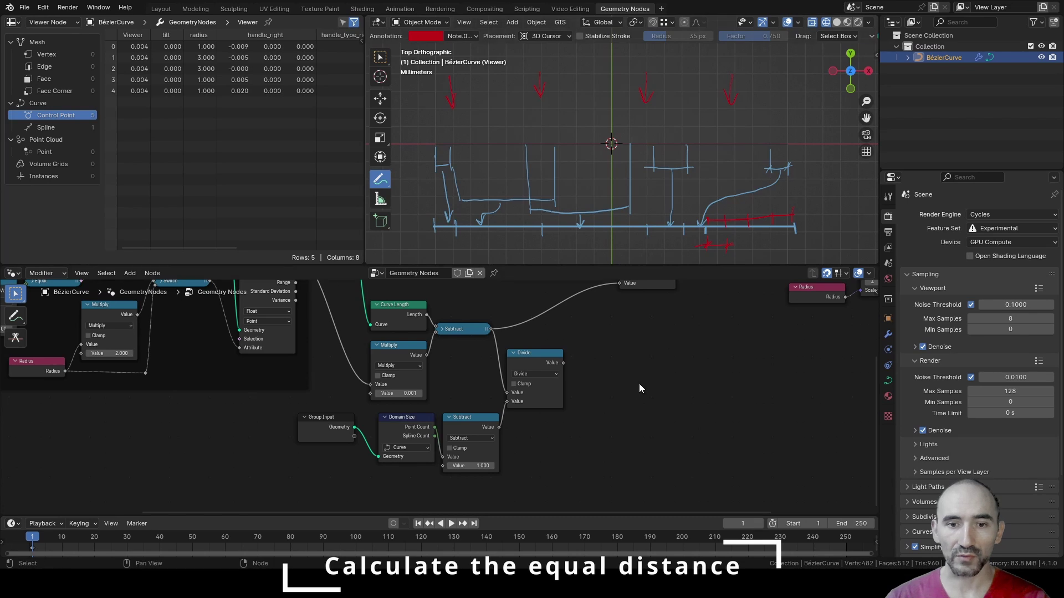
# Step: Collapse the Divide node beside the two Subtract nodes and delete the Viewer node
pyautogui.click(535, 355)
pyautogui.press('h')
pyautogui.scroll(-1, 549, 372)
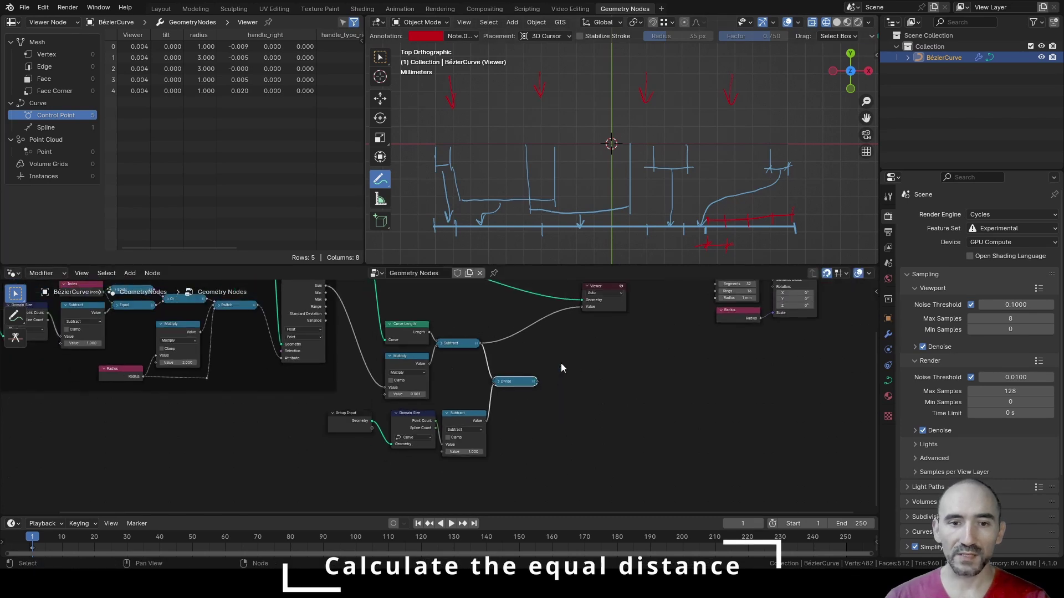
pyautogui.moveTo(558, 364); pyautogui.dragTo(458, 407, button='middle')
pyautogui.click(505, 332)
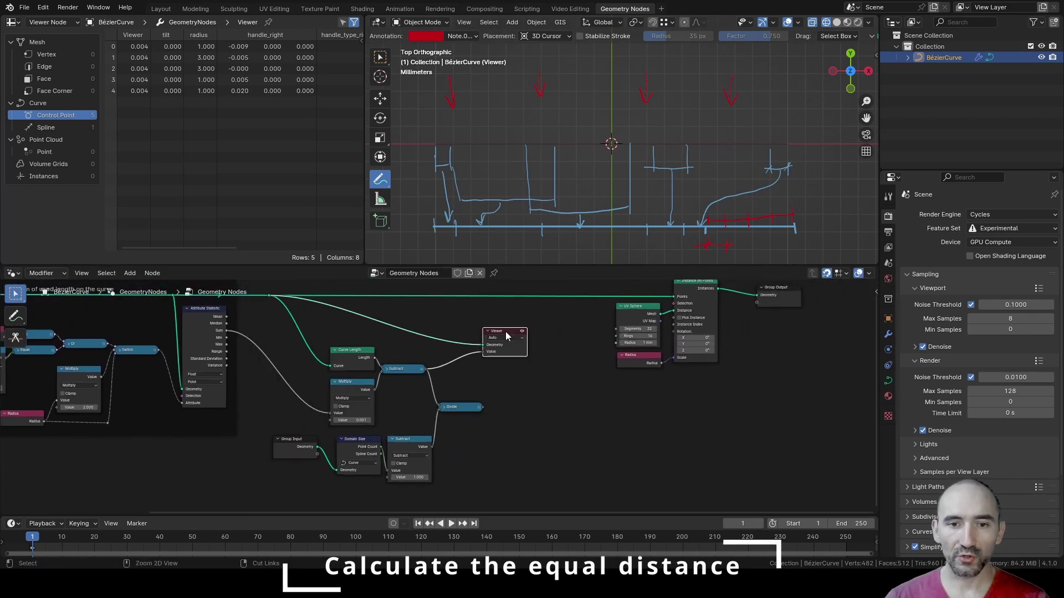
pyautogui.press('x')
pyautogui.moveTo(520, 336); pyautogui.dragTo(414, 343, button='middle')
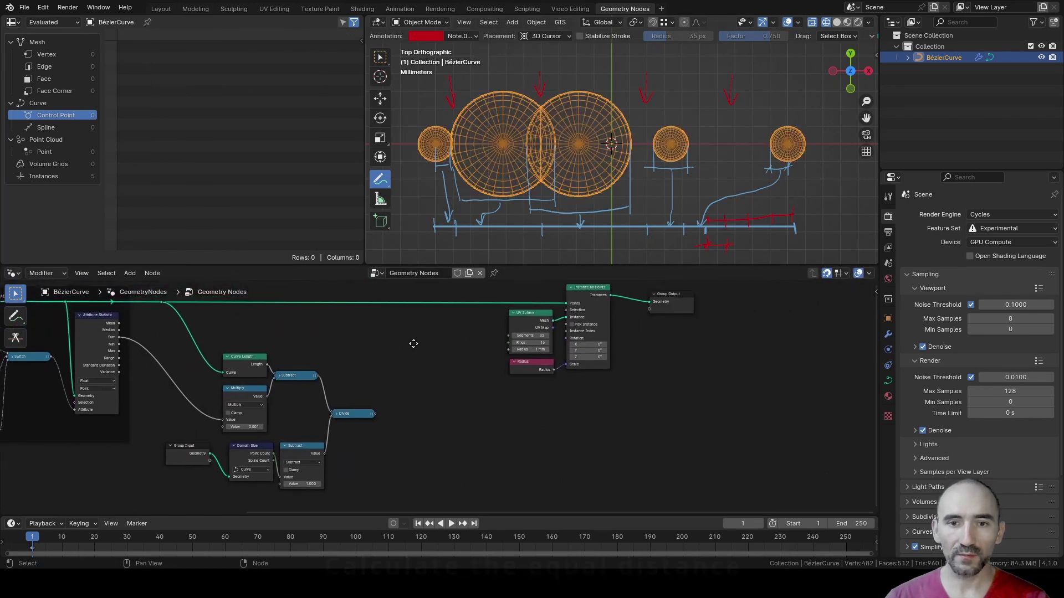
# Step: Move the UV Sphere, Radius, Instance on Points and Group Output nodes farther away from the Divide node to make room
pyautogui.moveTo(458, 412); pyautogui.dragTo(657, 304)
pyautogui.press('g')
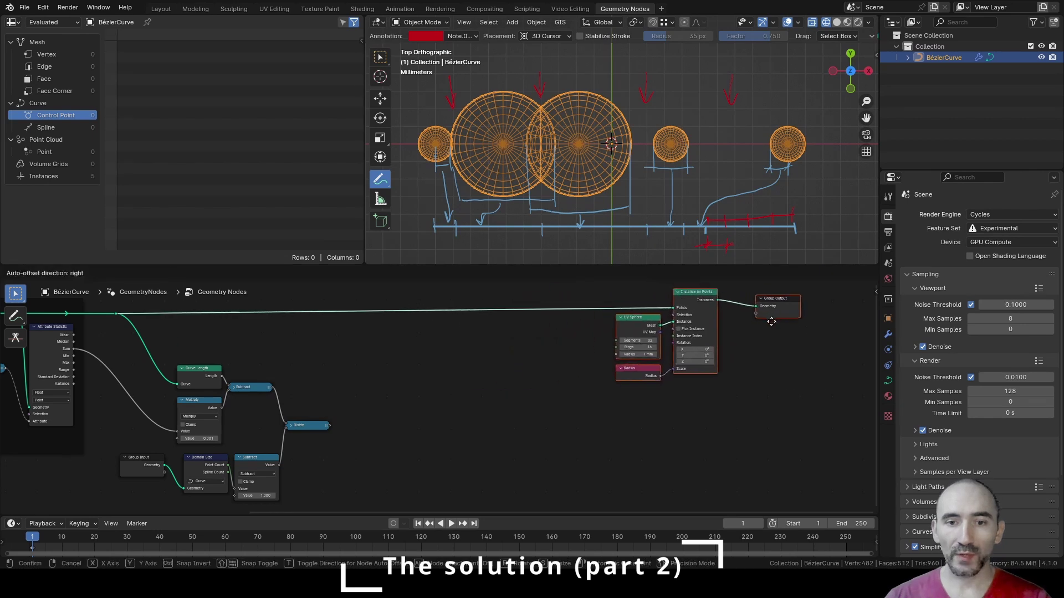
pyautogui.click(821, 326)
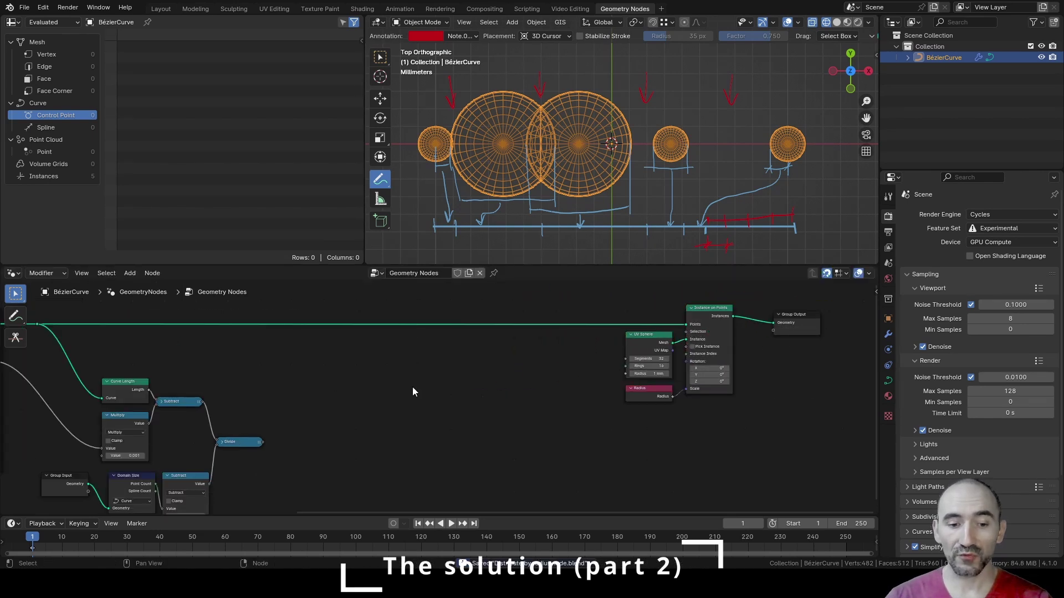
# Step: Add a Sample Curve node in the free space before the UV Sphere node and save the file
pyautogui.press('F3')
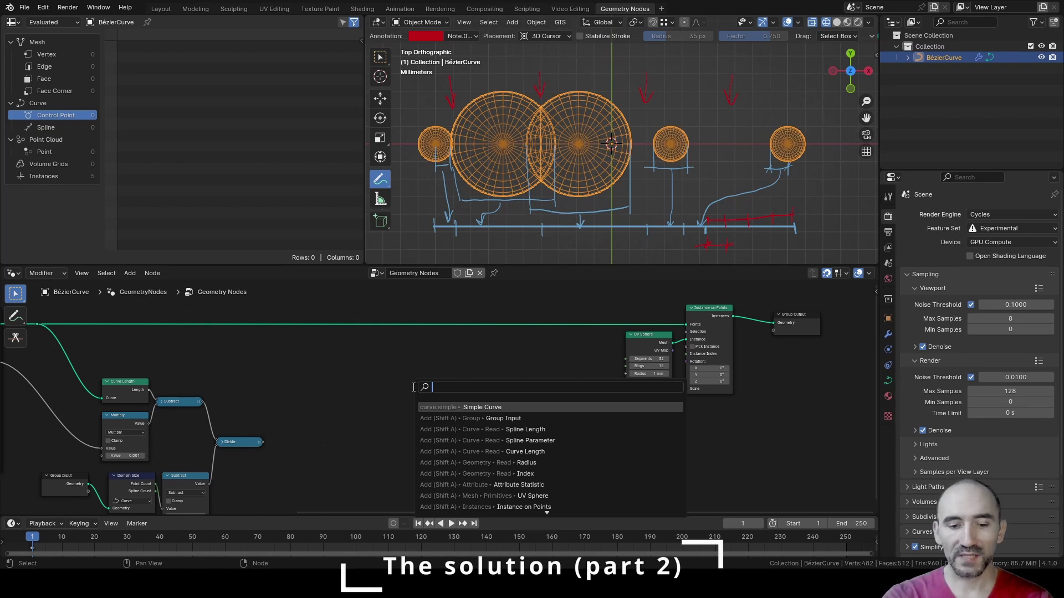
pyautogui.write('simple curv')
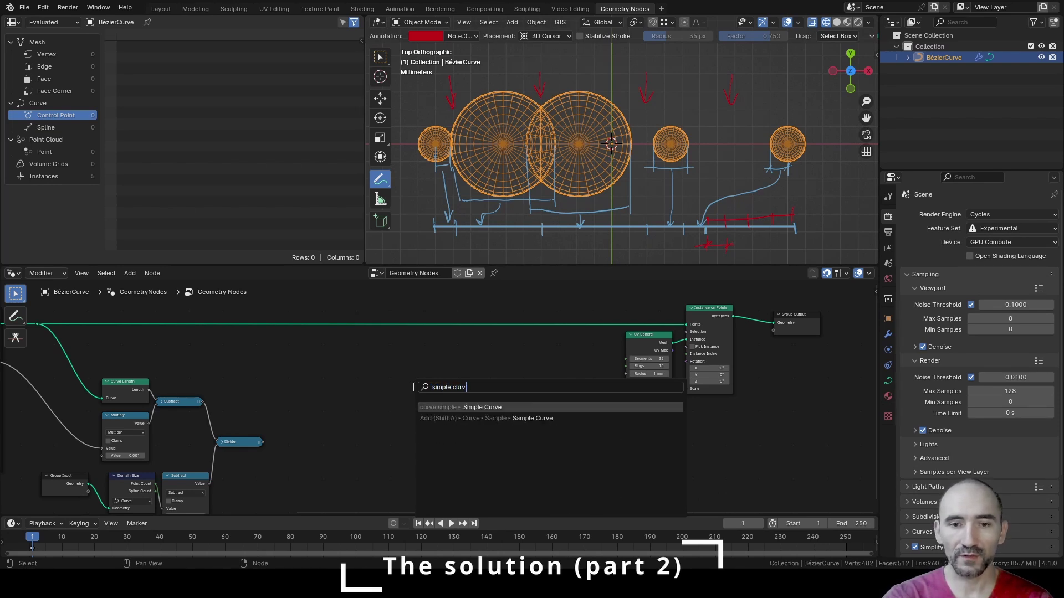
pyautogui.press('Down')
pyautogui.press('Return')
pyautogui.click(448, 334)
pyautogui.scroll(5, 447, 331)
pyautogui.hotkey('ctrl', 's')
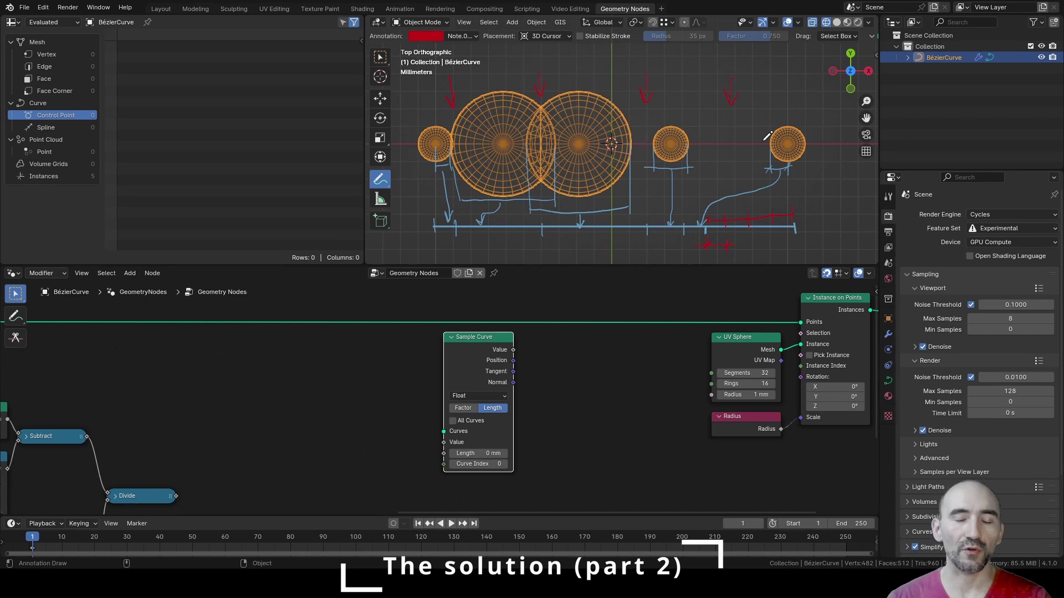
pyautogui.click(545, 393)
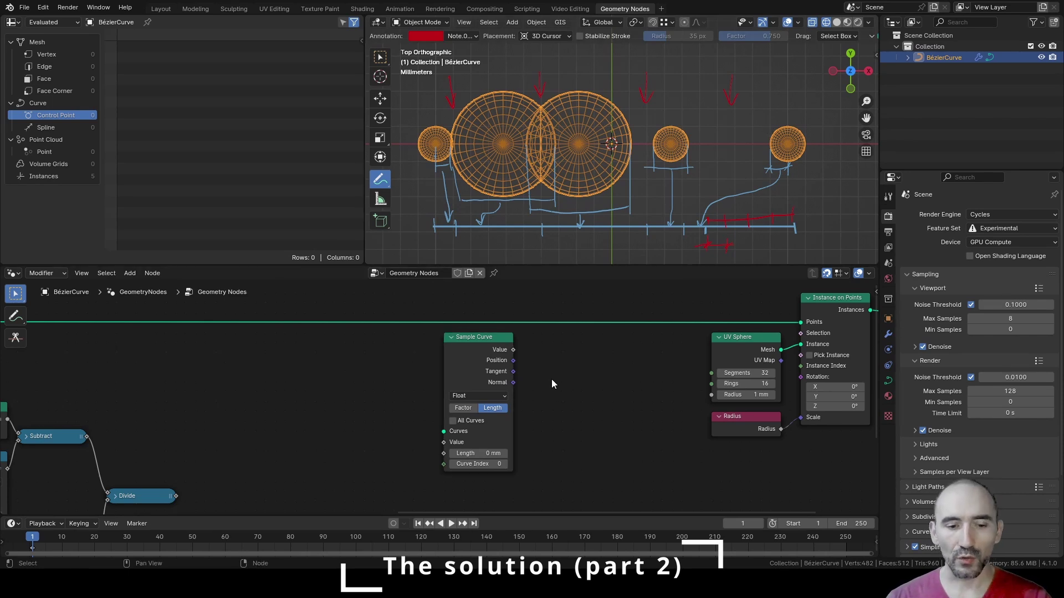
# Step: Insert a Set Position node on the geometry link just before Instance on Points and save the file
pyautogui.press('F3')
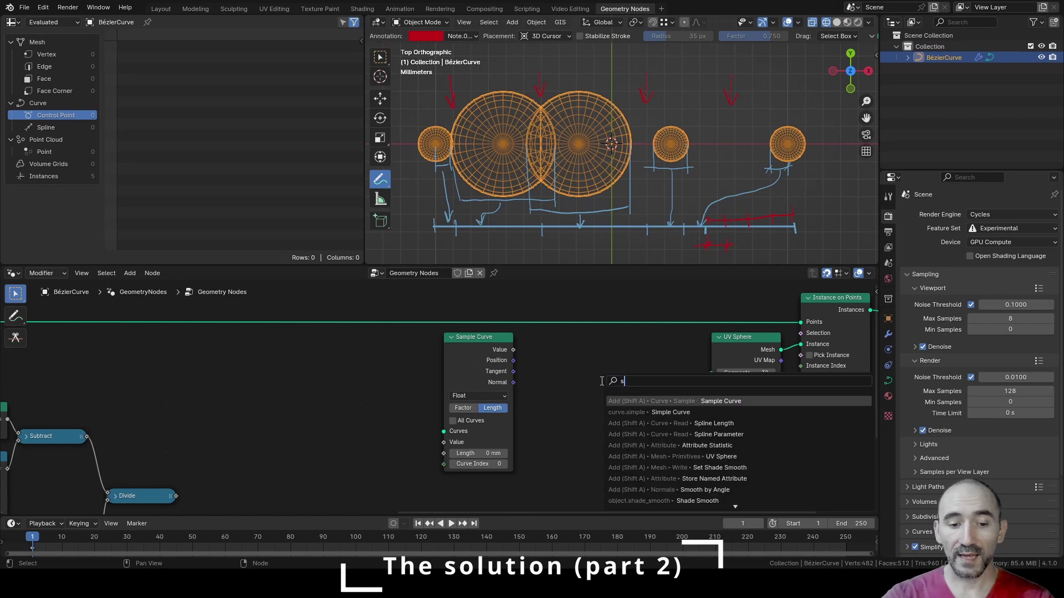
pyautogui.write('set posi')
pyautogui.press('Return')
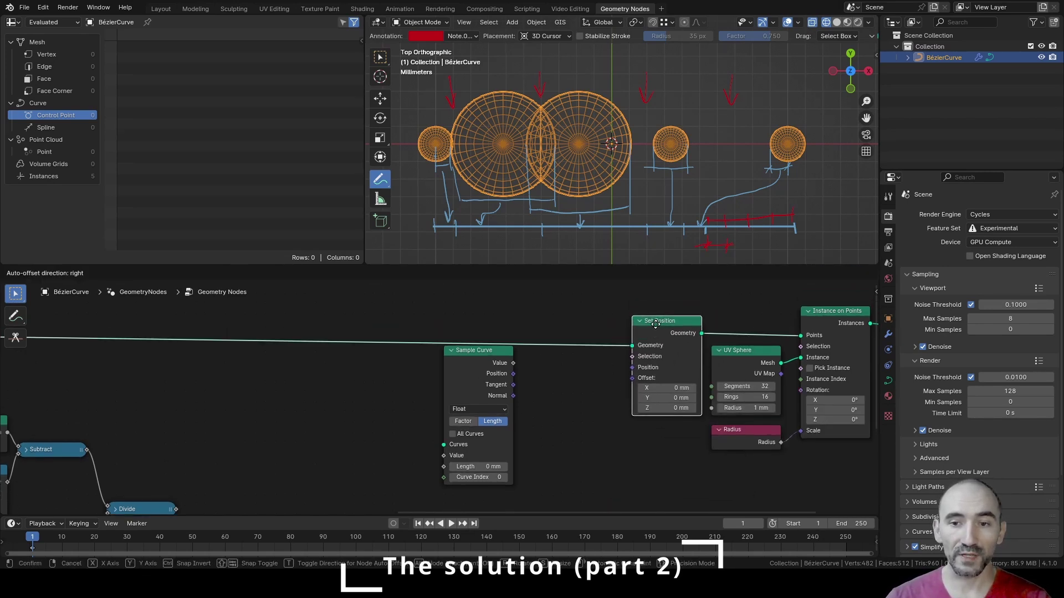
pyautogui.click(655, 327)
pyautogui.click(613, 381)
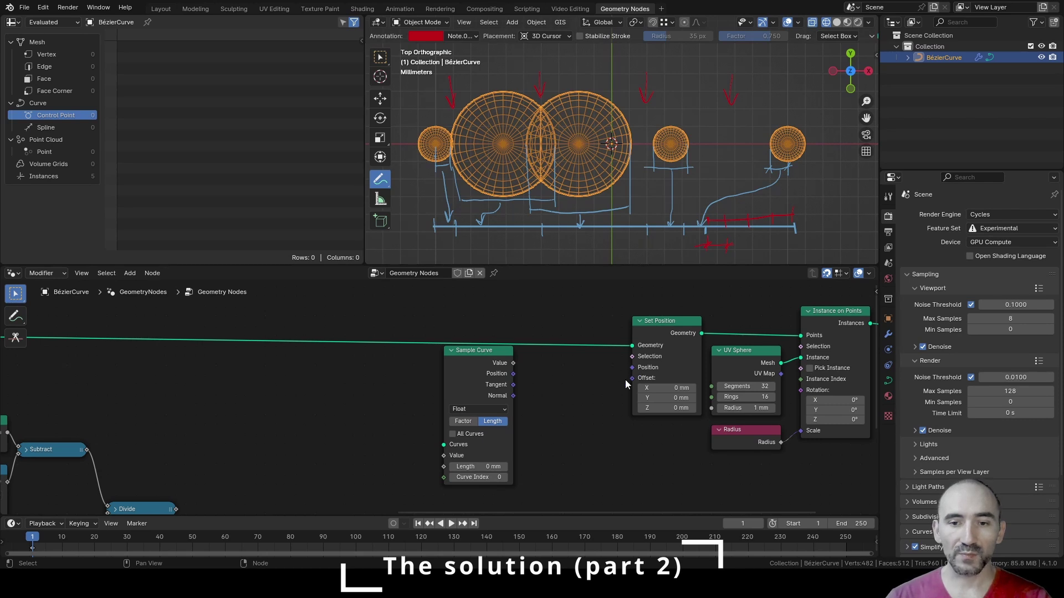
pyautogui.hotkey('ctrl', 's')
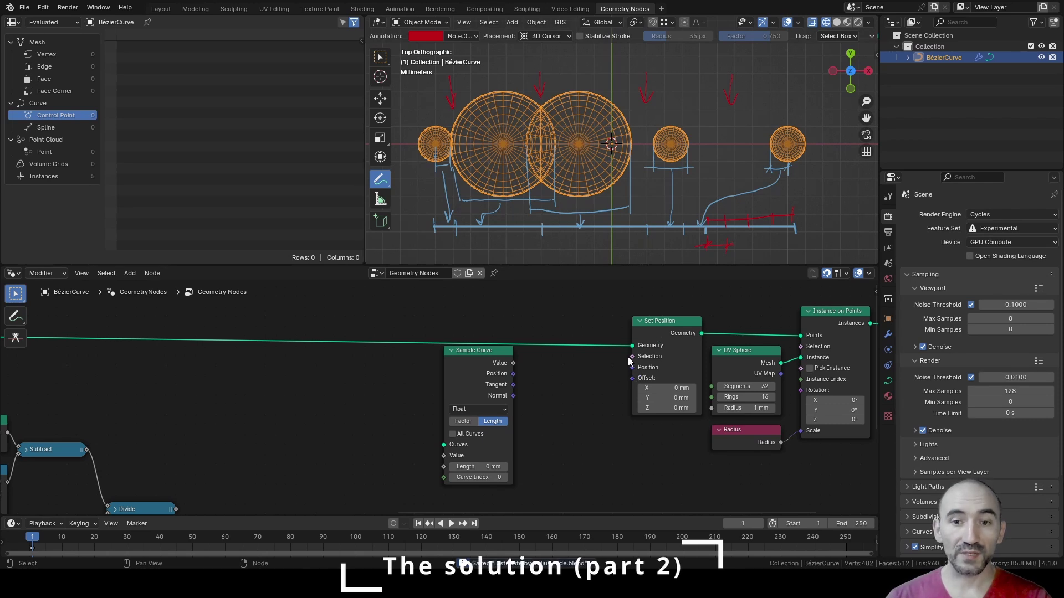
pyautogui.hotkey('shift', 'a')
pyautogui.write('position')
pyautogui.press('Return')
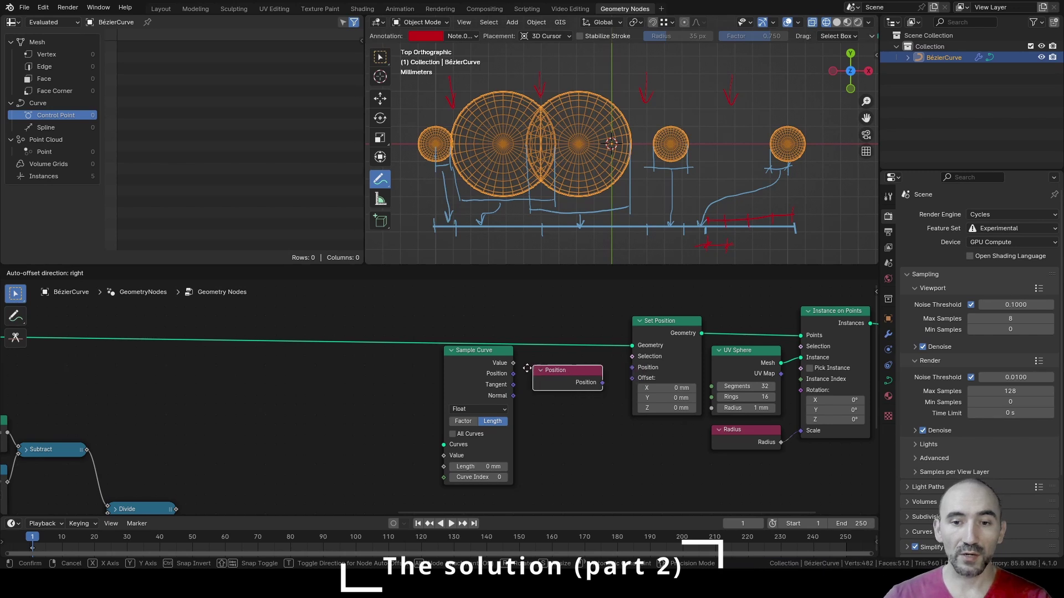
pyautogui.click(546, 368)
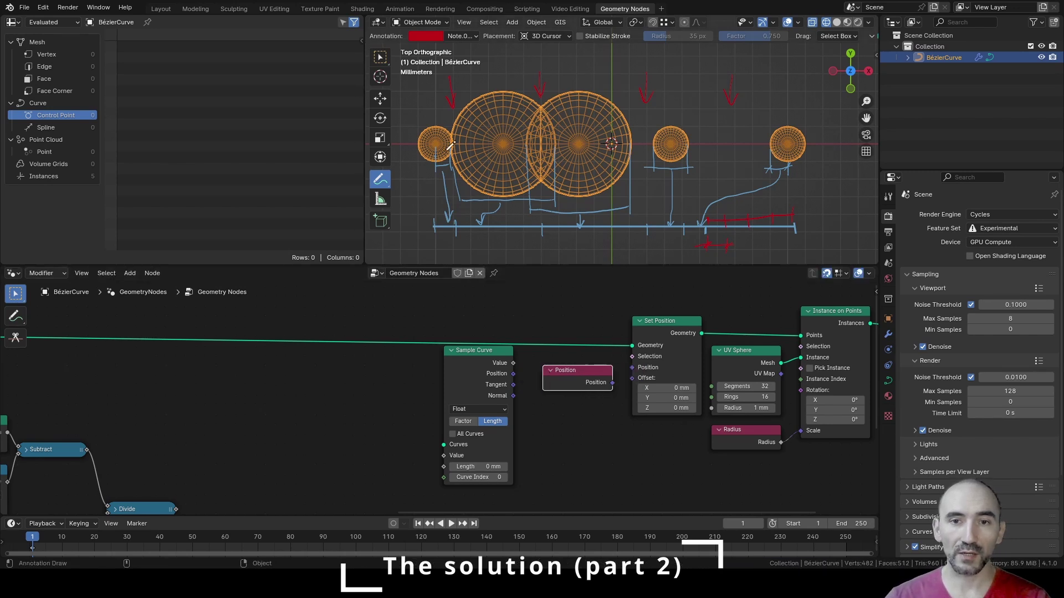
pyautogui.moveTo(612, 382); pyautogui.dragTo(633, 367)
pyautogui.click(587, 379)
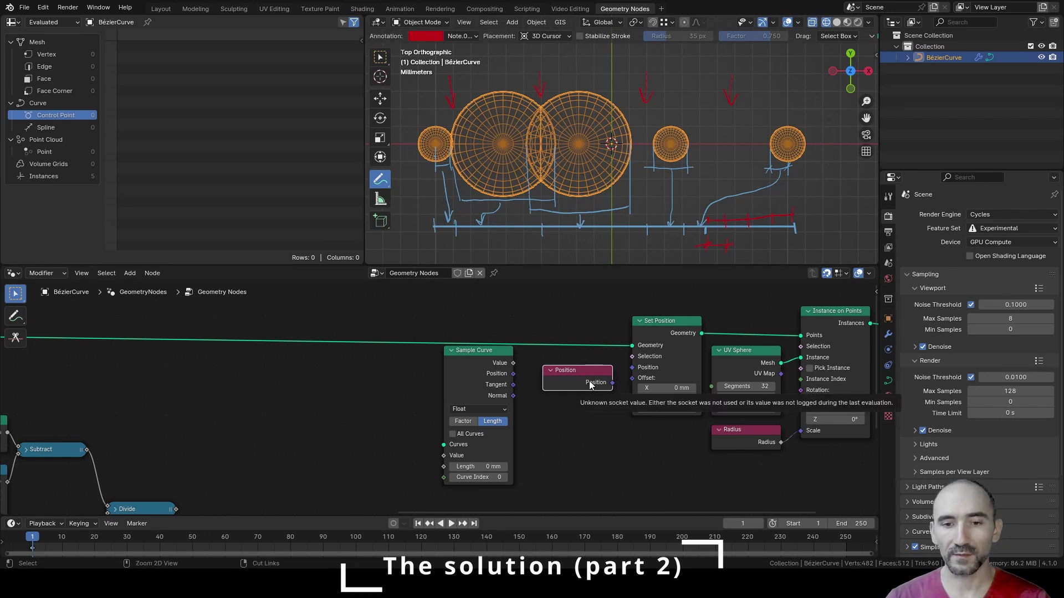
pyautogui.hotkey('ctrl', 'z')
# Step: Feed the main curve geometry into Sample Curve's Curves input and save the file
pyautogui.moveTo(480, 345); pyautogui.dragTo(492, 454)
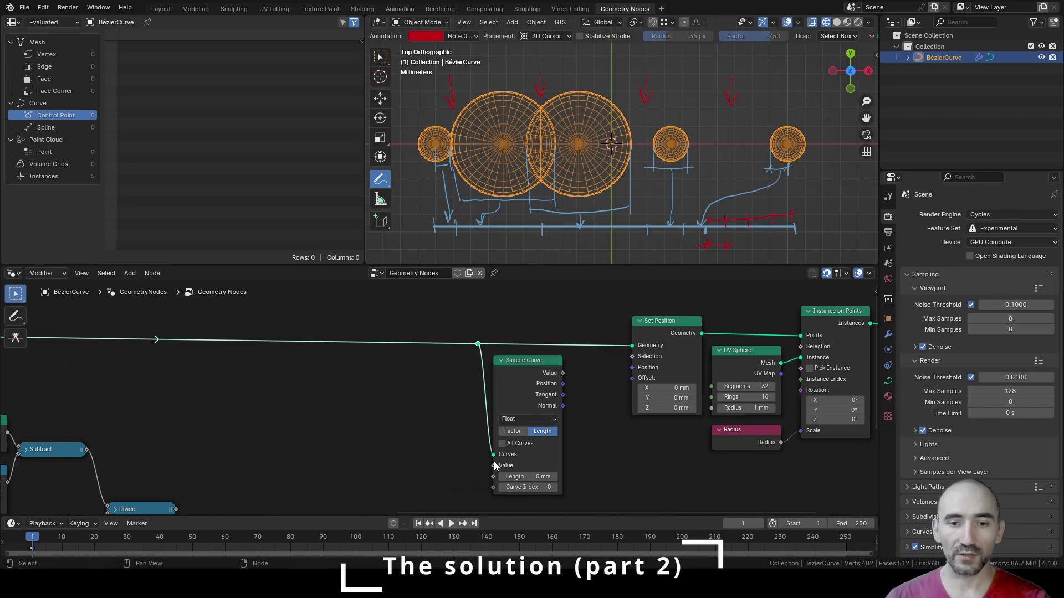
pyautogui.hotkey('ctrl', 's')
pyautogui.click(563, 385)
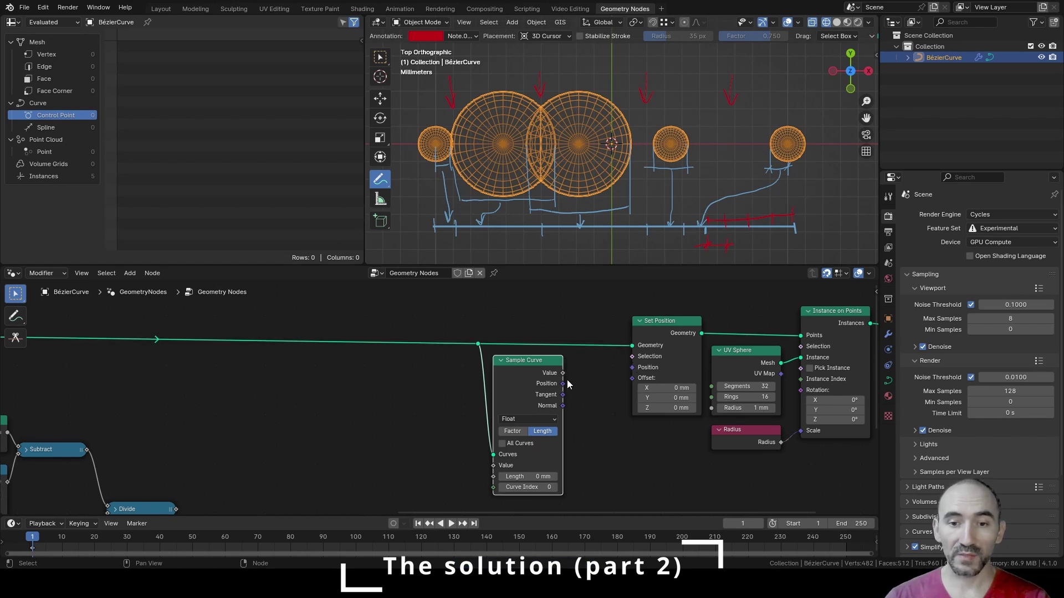
pyautogui.moveTo(269, 436); pyautogui.dragTo(456, 401, button='middle')
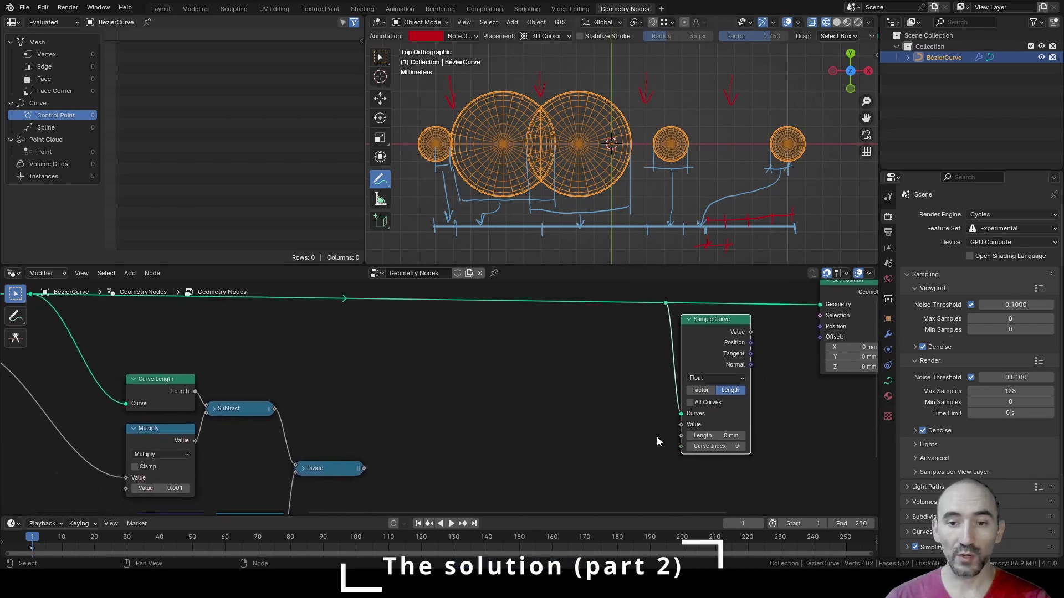
pyautogui.hotkey('ctrl', 's')
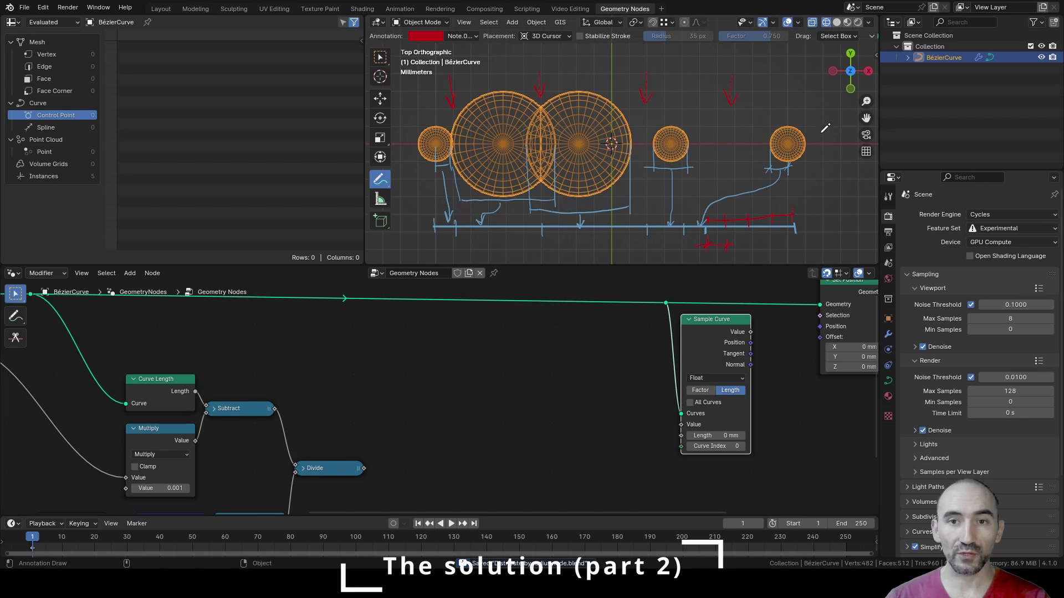
# Step: Add an Accumulate Field node between the Divide and Sample Curve nodes
pyautogui.scroll(-2, 646, 178)
pyautogui.keyDown('shift'); pyautogui.moveTo(646, 178); pyautogui.dragTo(637, 128, button='middle'); pyautogui.keyUp('shift')
pyautogui.click(374, 345)
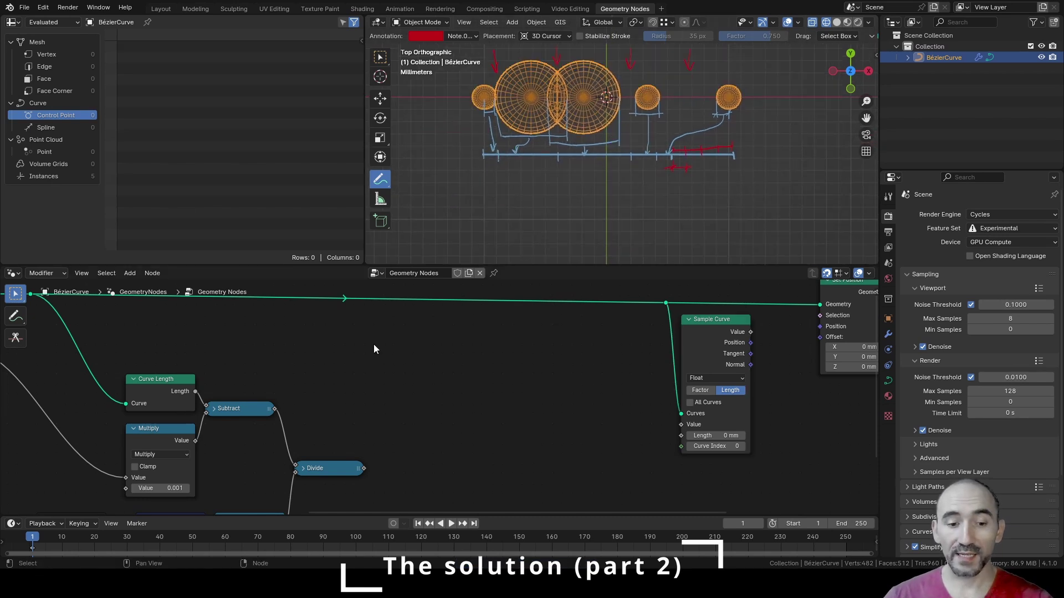
pyautogui.press('F3')
pyautogui.write('accum')
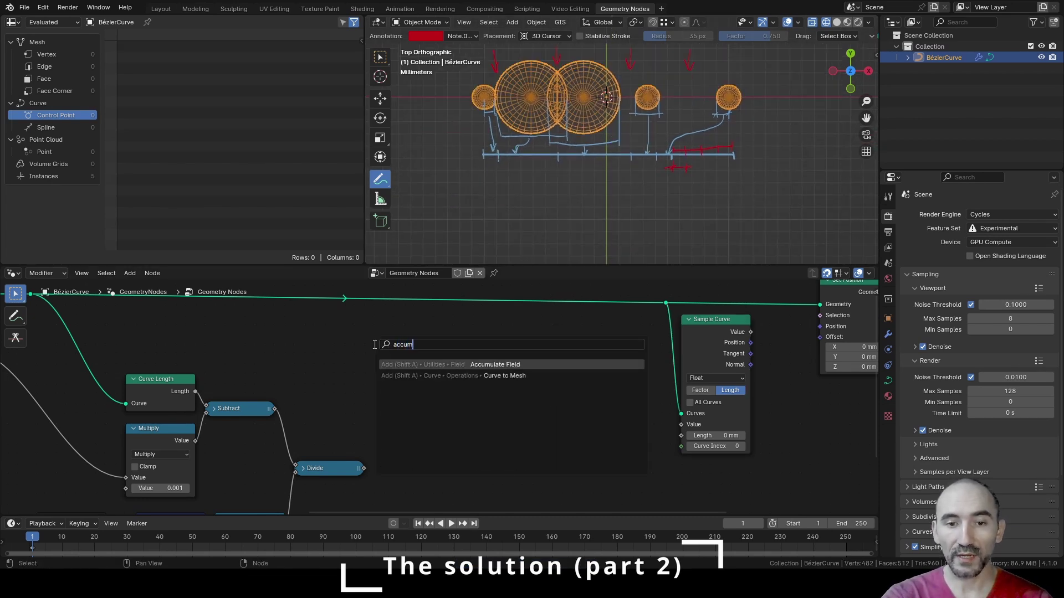
pyautogui.press('Return')
pyautogui.click(441, 315)
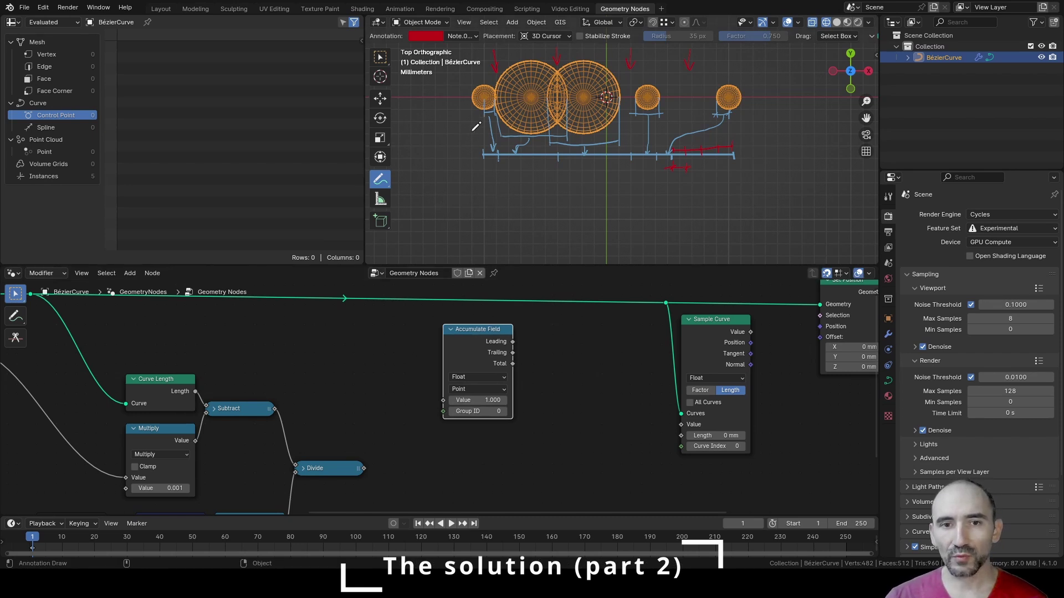
# Step: Annotate a red diagram below the spheres showing control points 0, 1 and 2 with their radii and the equal gaps between them
pyautogui.click(426, 207)
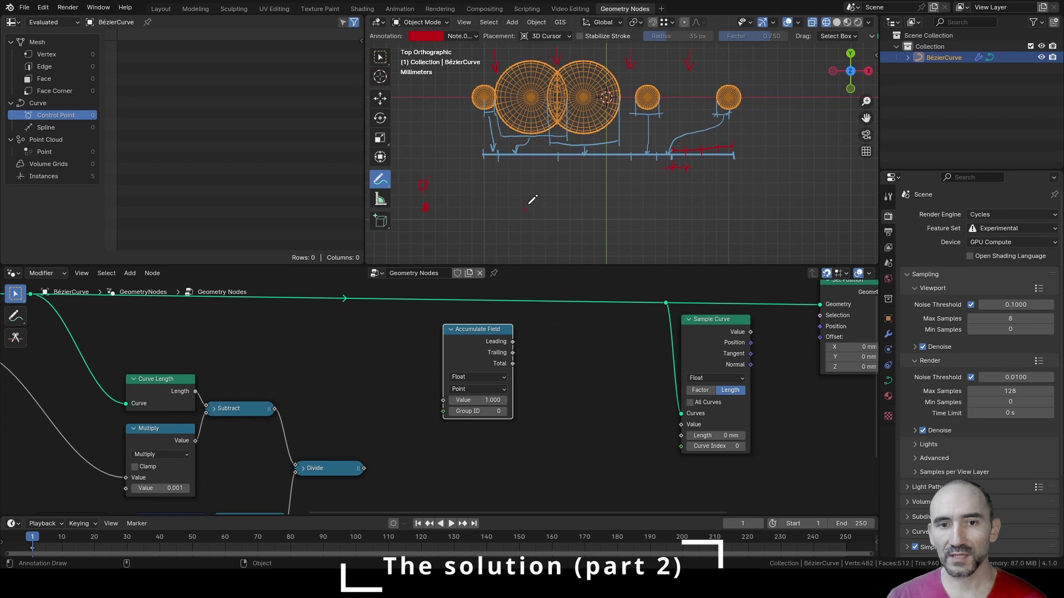
pyautogui.moveTo(523, 189); pyautogui.dragTo(527, 186)
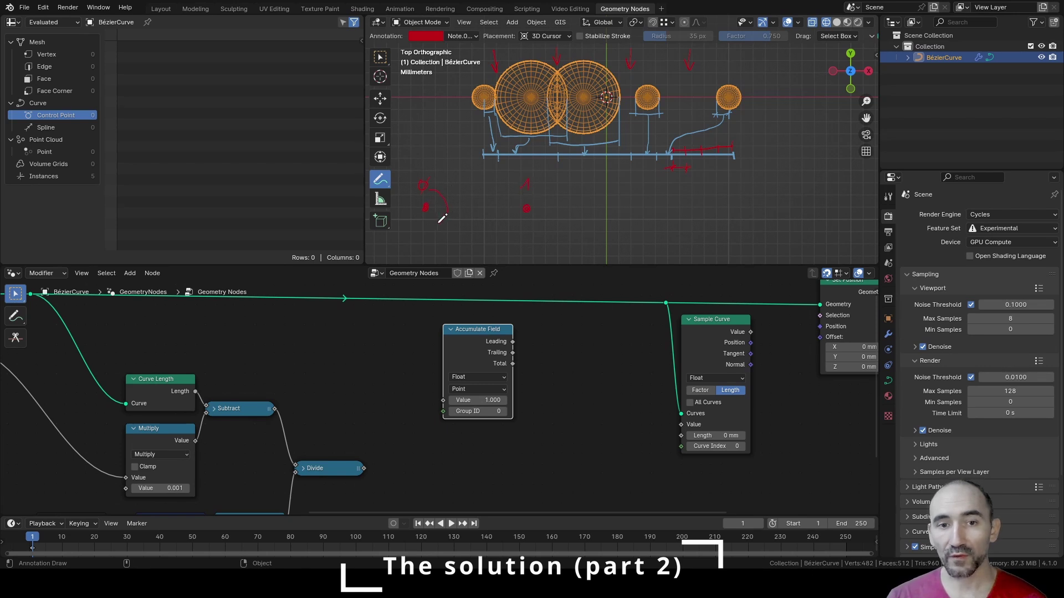
pyautogui.moveTo(439, 222); pyautogui.dragTo(425, 226)
pyautogui.moveTo(424, 210); pyautogui.dragTo(447, 208)
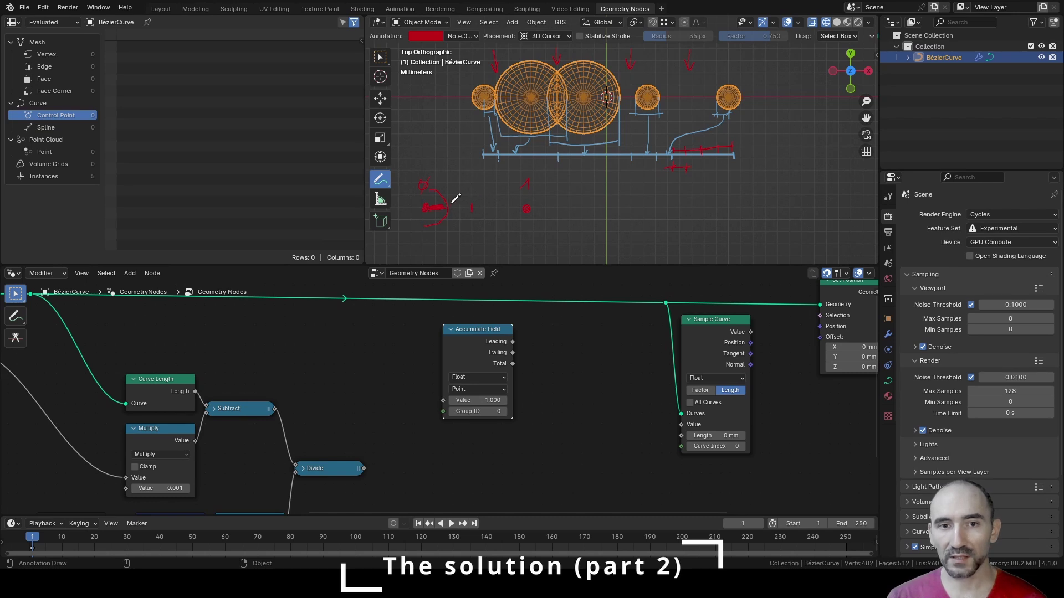
pyautogui.moveTo(461, 193)
pyautogui.mouseDown()
pyautogui.moveTo(468, 175)
pyautogui.moveTo(693, 175)
pyautogui.moveTo(711, 159)
pyautogui.mouseUp()
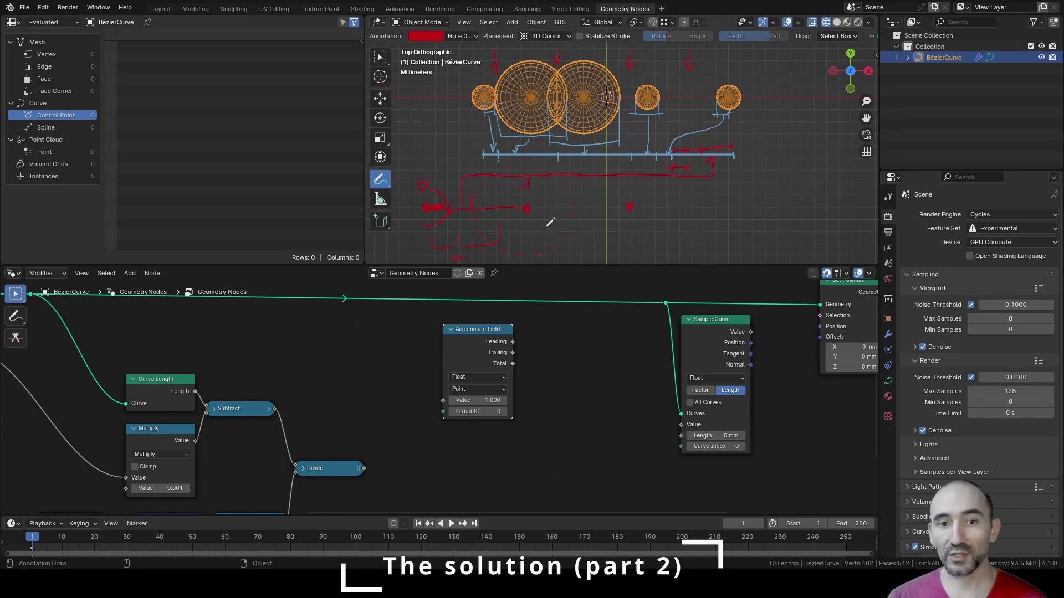
pyautogui.moveTo(527, 226); pyautogui.dragTo(527, 256)
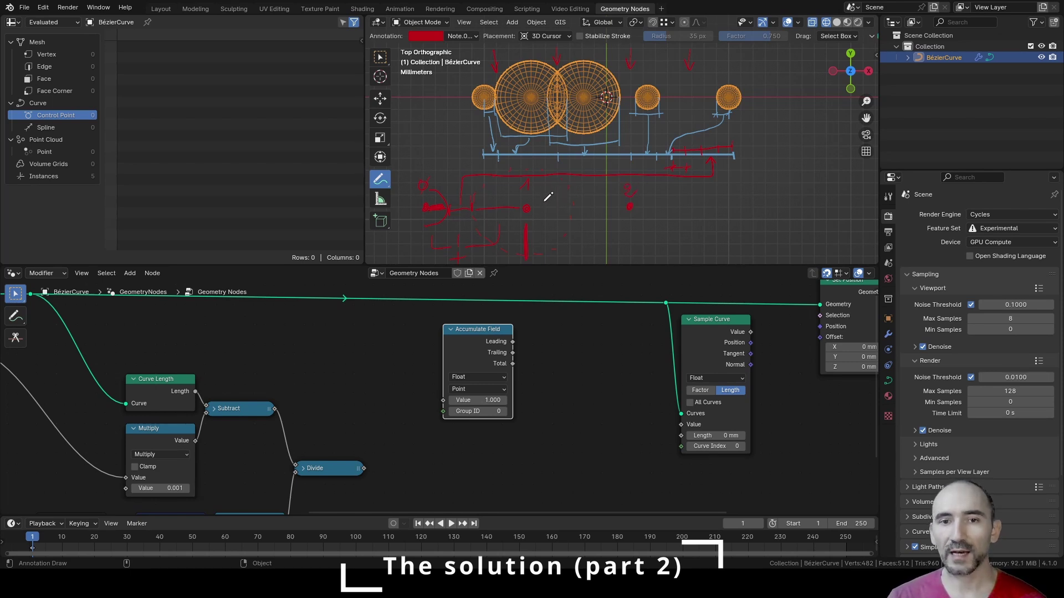
pyautogui.moveTo(533, 208); pyautogui.dragTo(594, 210)
pyautogui.moveTo(595, 203)
pyautogui.mouseDown()
pyautogui.moveTo(596, 216)
pyautogui.moveTo(587, 176)
pyautogui.mouseUp()
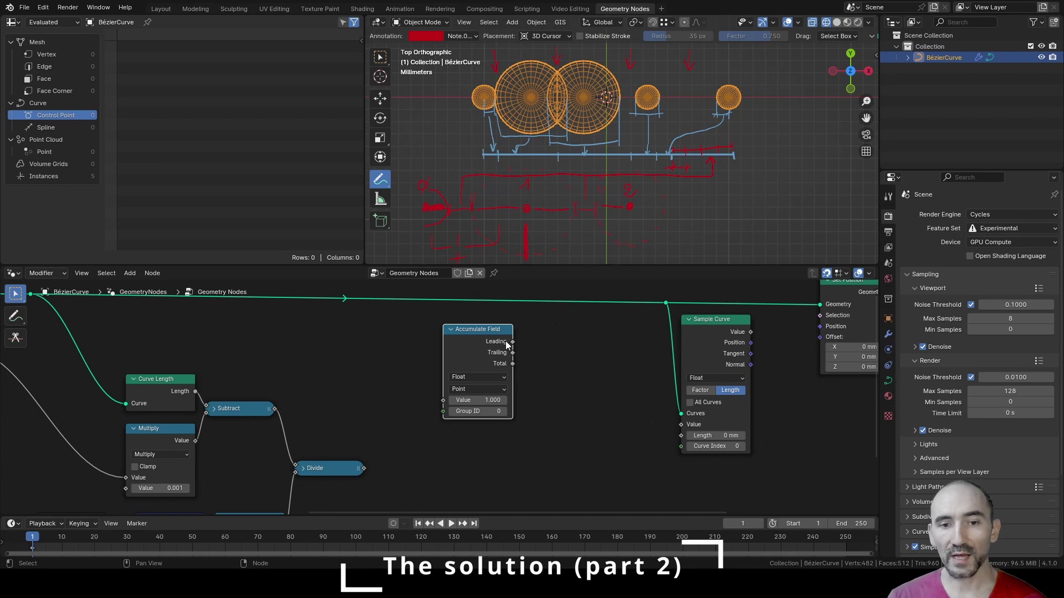
# Step: Connect Accumulate Field's Leading output to Sample Curve's Length, place the two nodes side by side, and save the file
pyautogui.moveTo(513, 343); pyautogui.dragTo(545, 352)
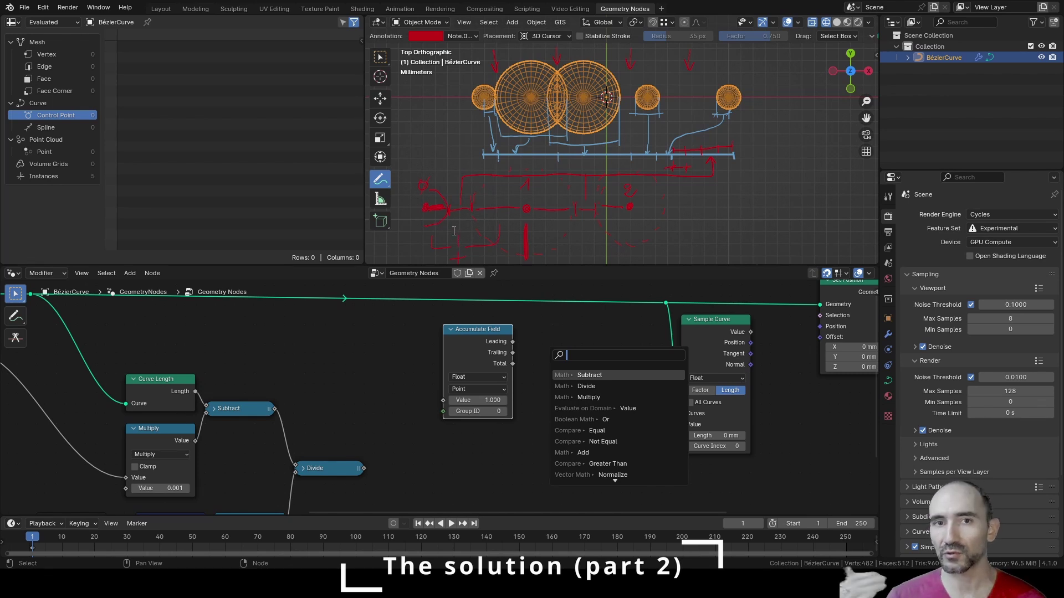
pyautogui.press('Escape')
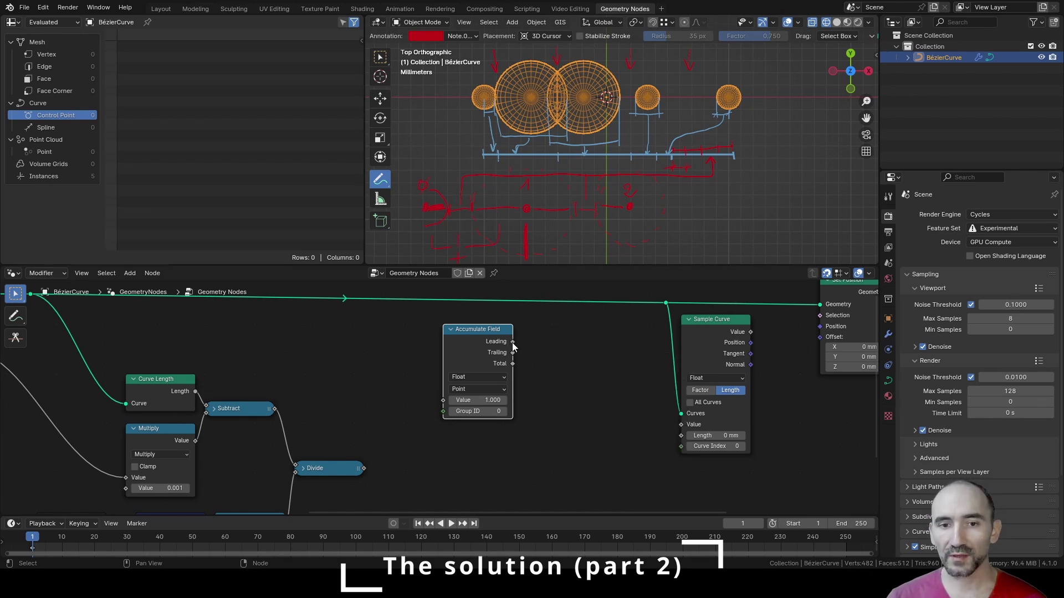
pyautogui.moveTo(512, 343); pyautogui.dragTo(681, 436)
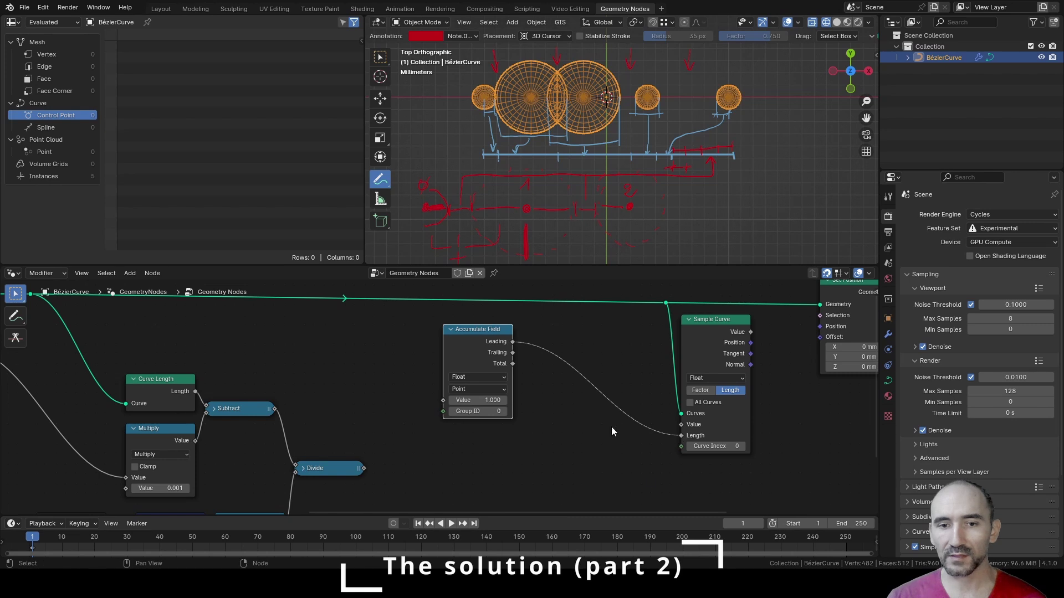
pyautogui.moveTo(471, 336); pyautogui.dragTo(620, 335)
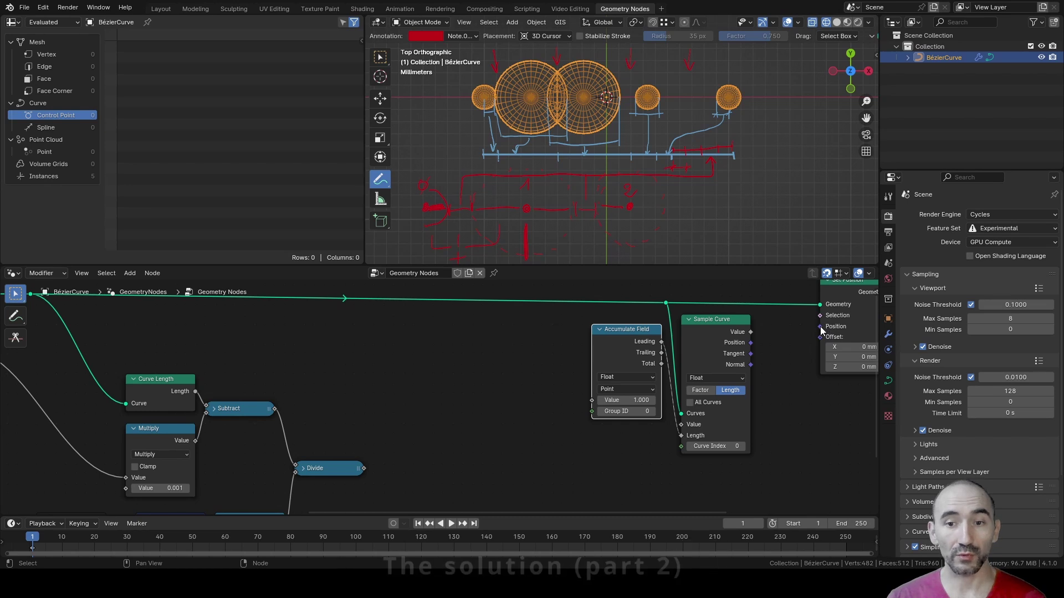
pyautogui.moveTo(483, 307); pyautogui.dragTo(441, 318, button='middle')
pyautogui.hotkey('ctrl', 's')
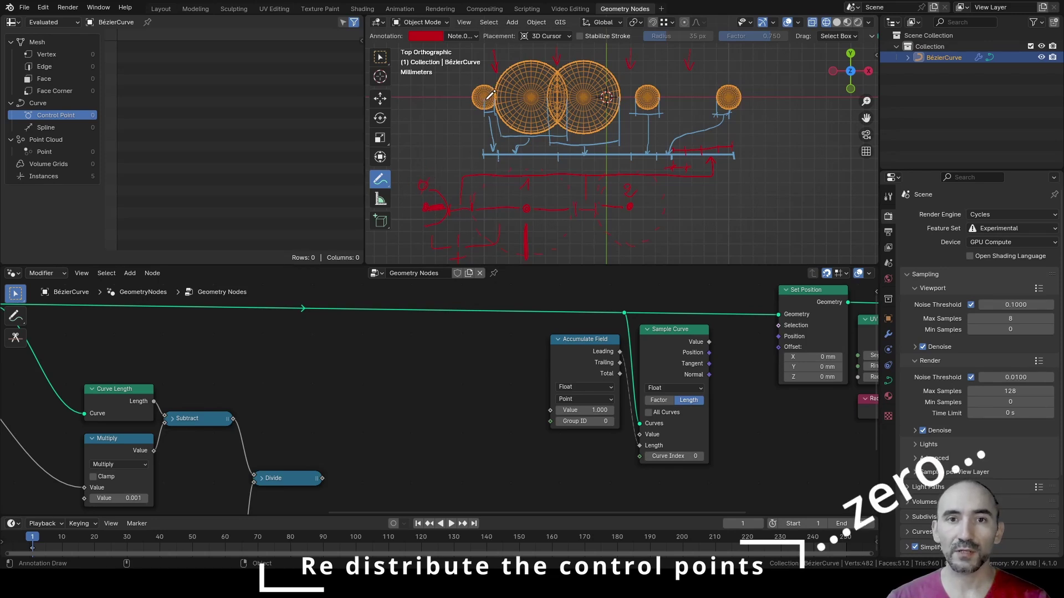
# Step: Shift Accumulate Field, Sample Curve and all nodes after them farther away from Divide to make room
pyautogui.scroll(-7, 444, 397)
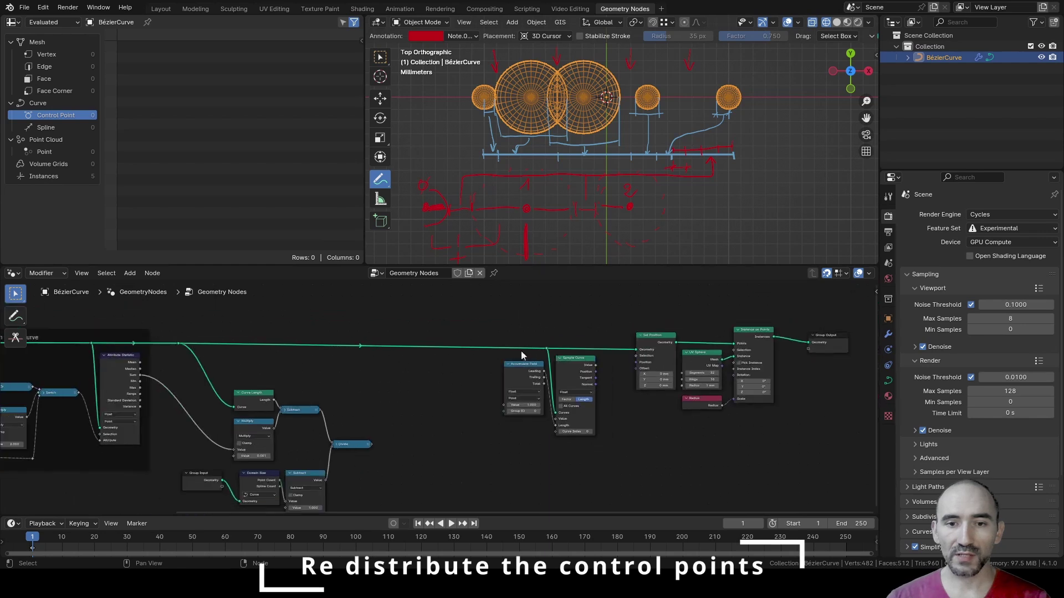
pyautogui.moveTo(557, 357); pyautogui.dragTo(340, 344, button='middle')
pyautogui.moveTo(297, 317); pyautogui.dragTo(613, 410)
pyautogui.moveTo(387, 377); pyautogui.dragTo(531, 371, button='middle')
pyautogui.scroll(2, 274, 381)
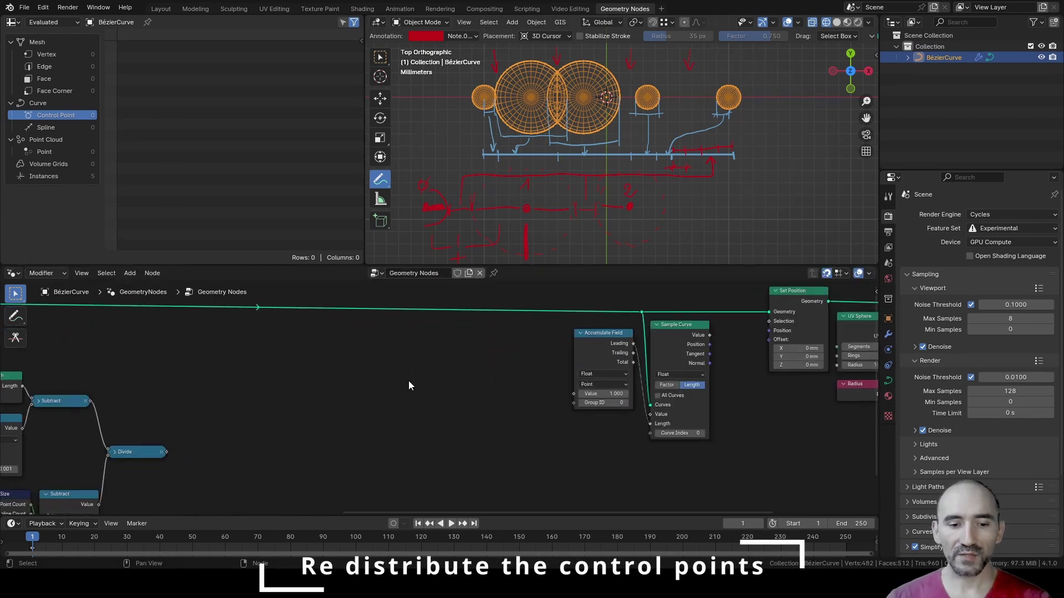
# Step: Add an Index node ahead of Accumulate Field and feed its output into a new Equal compare node
pyautogui.hotkey('shift', 'a')
pyautogui.write('inde')
pyautogui.press('Return')
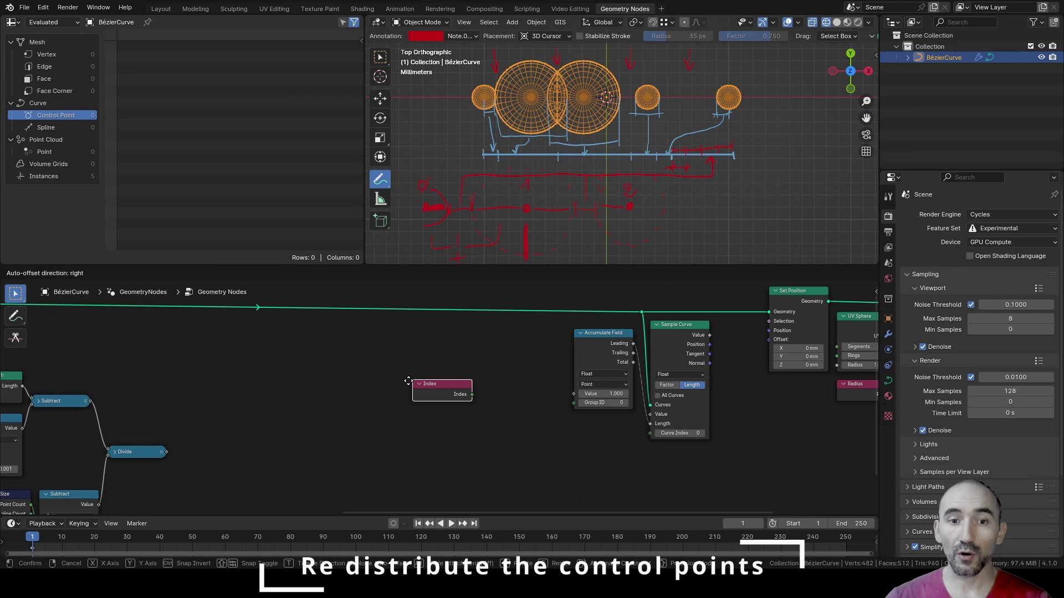
pyautogui.click(367, 329)
pyautogui.scroll(1, 453, 348)
pyautogui.hotkey('shift', 'a')
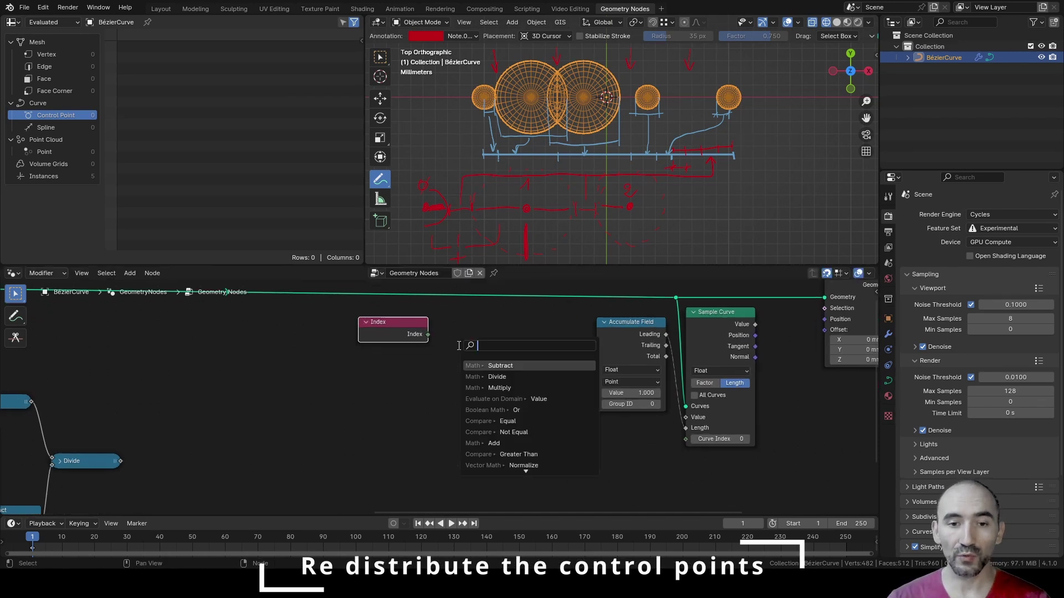
pyautogui.write('equal')
pyautogui.press('Return')
pyautogui.click(474, 343)
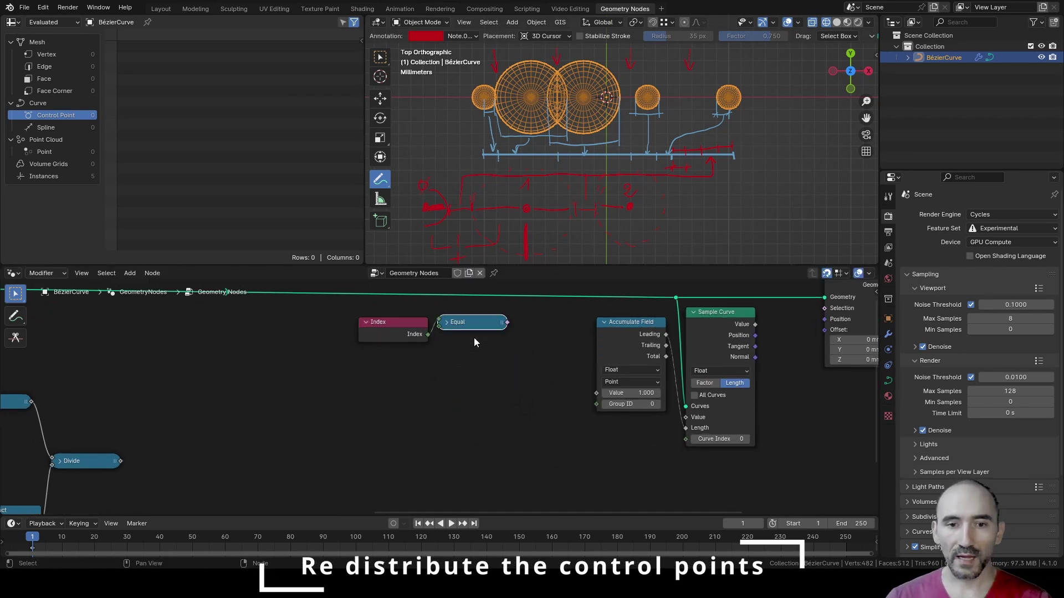
# Step: Add a Float Switch node between Equal and Accumulate Field, driven by the Equal result and feeding Accumulate Field's Value
pyautogui.moveTo(475, 323); pyautogui.dragTo(475, 333)
pyautogui.hotkey('shift', 'a')
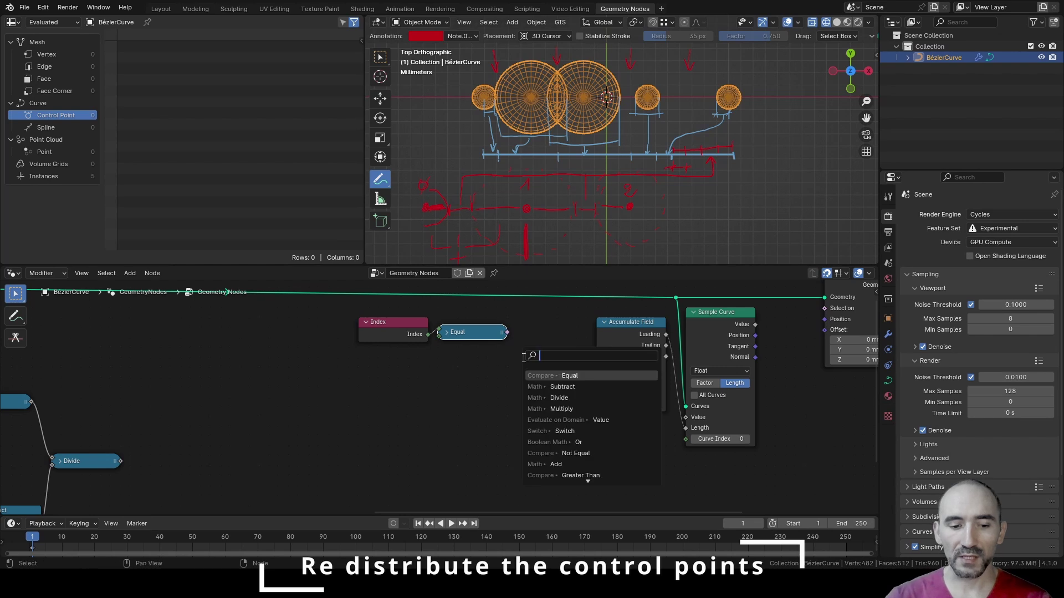
pyautogui.write('swi')
pyautogui.press('Return')
pyautogui.click(522, 329)
pyautogui.click(545, 348)
pyautogui.click(551, 376)
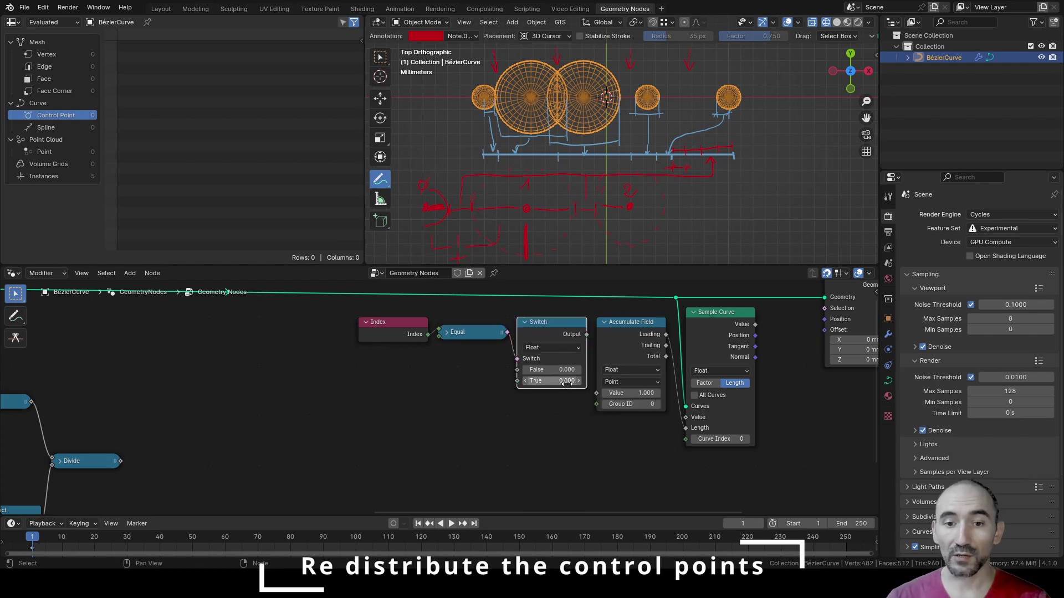
pyautogui.moveTo(586, 334); pyautogui.dragTo(597, 392)
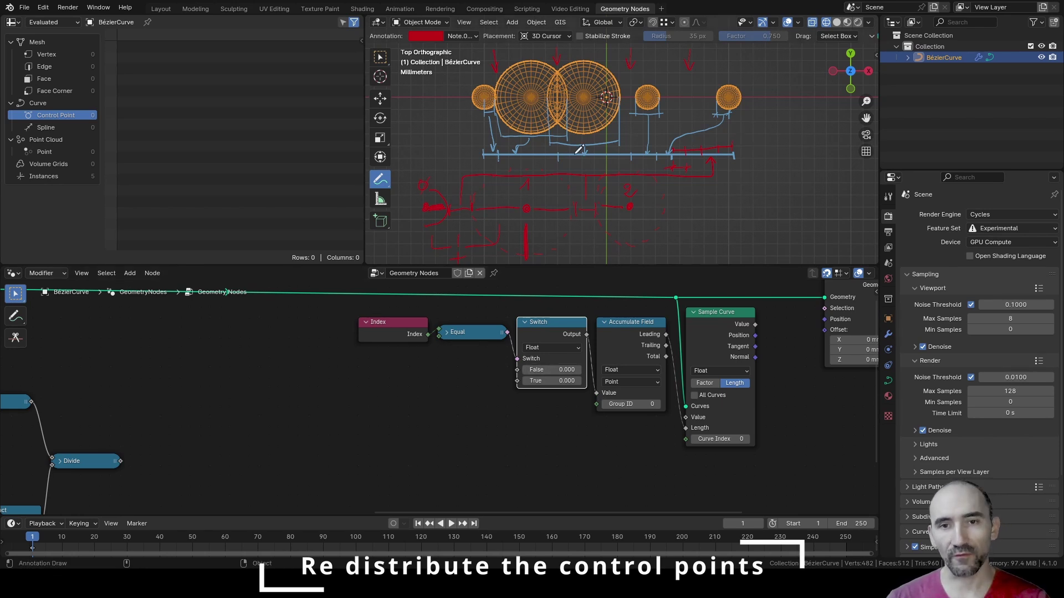
# Step: Add a Sample Index node ahead of the Index node and branch the main geometry link through a reroute into its Geometry input
pyautogui.click(354, 411)
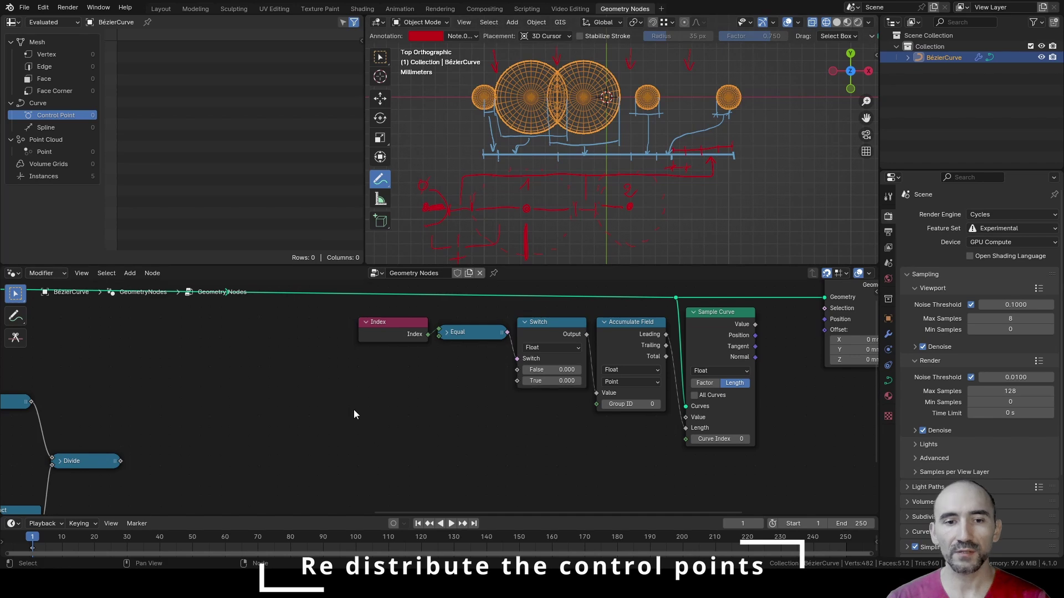
pyautogui.moveTo(354, 410); pyautogui.dragTo(522, 421, button='middle')
pyautogui.press('F3')
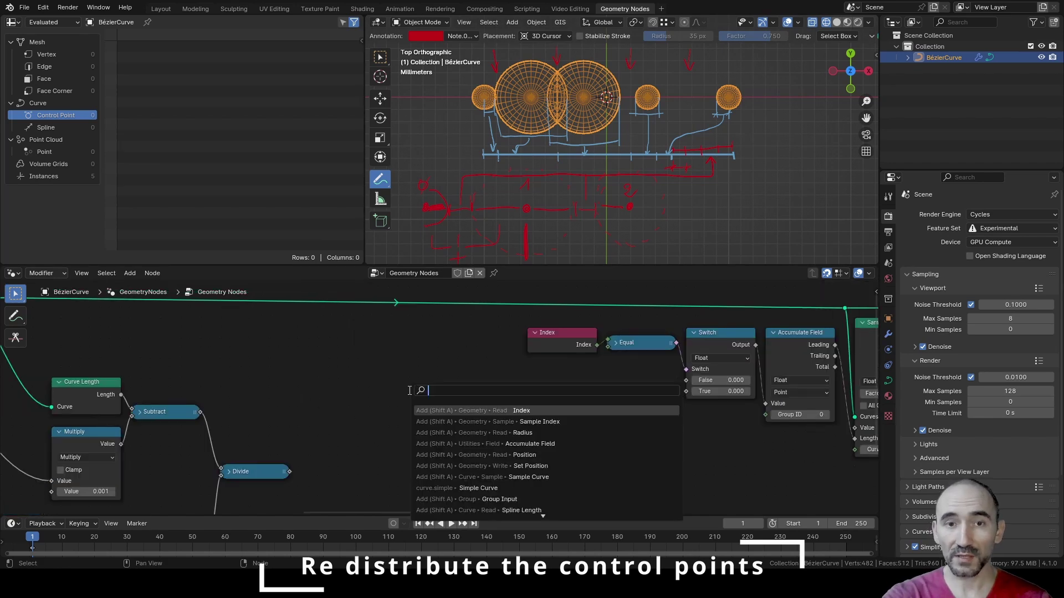
pyautogui.write('sample in')
pyautogui.press('Return')
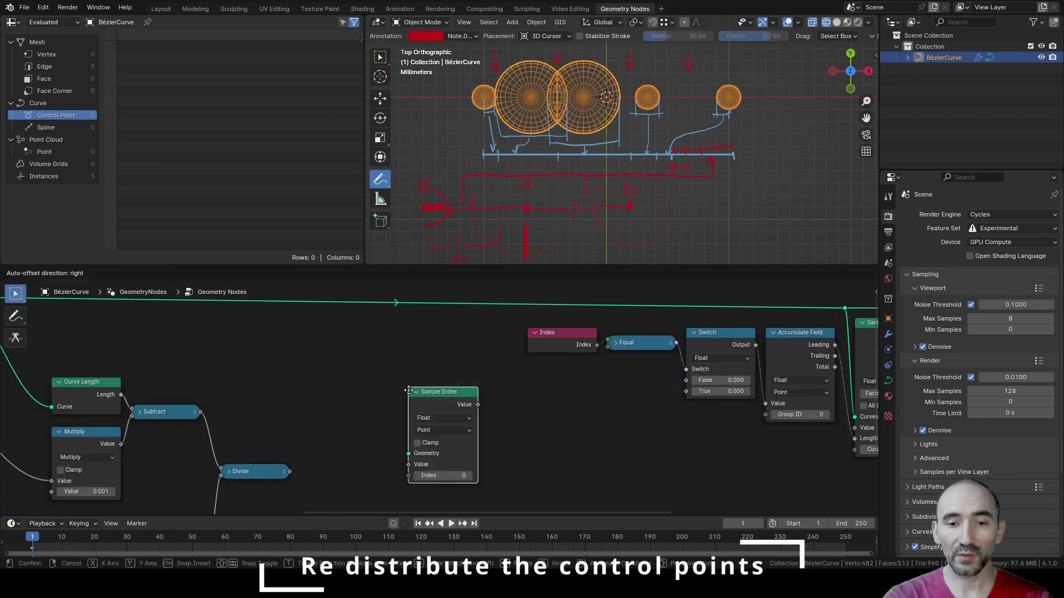
pyautogui.click(408, 322)
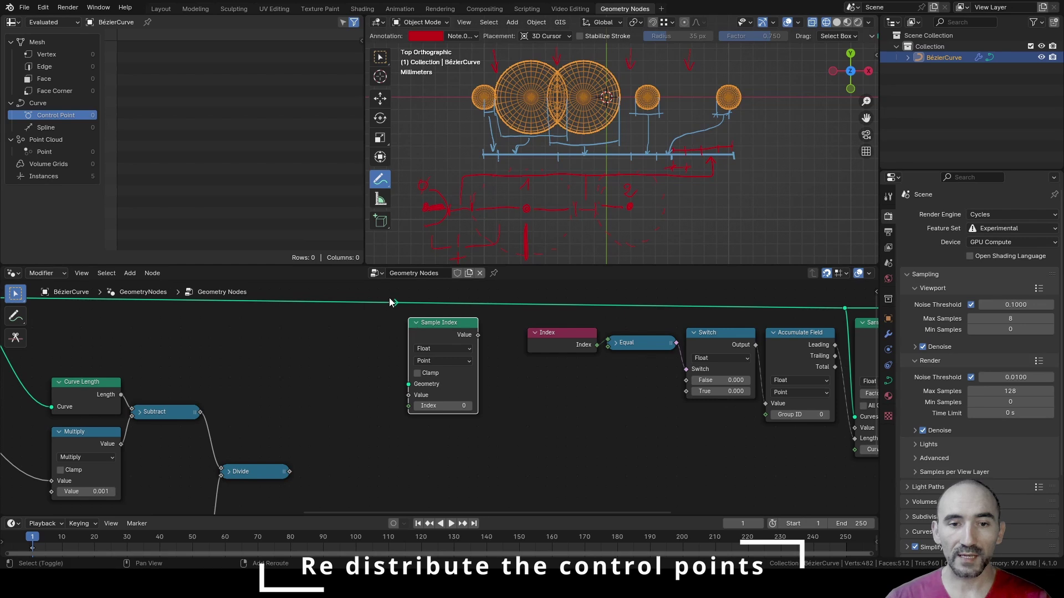
pyautogui.click(390, 306)
pyautogui.moveTo(389, 303); pyautogui.dragTo(408, 384)
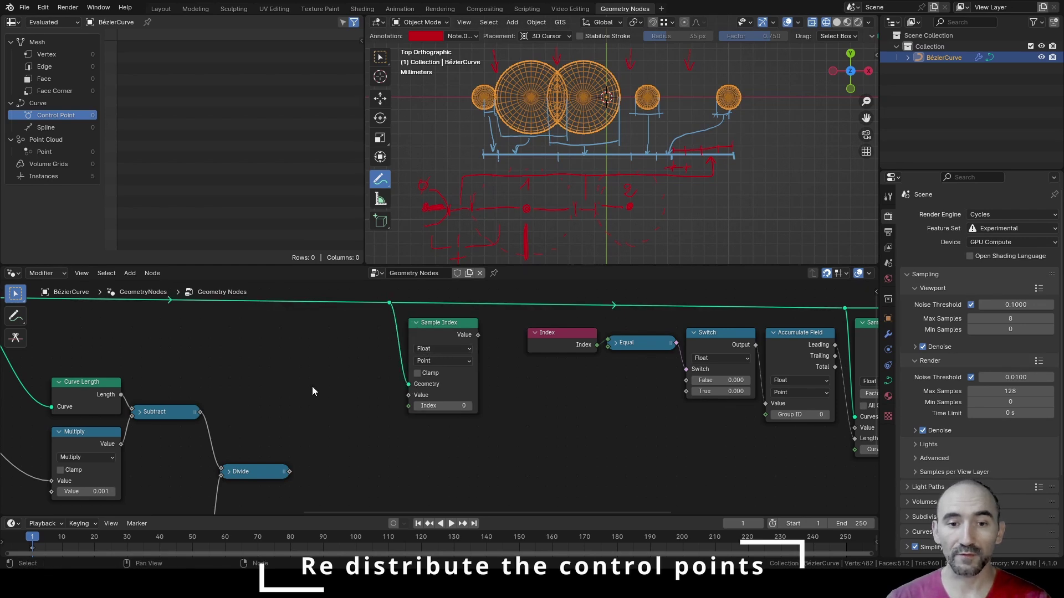
# Step: Add a Radius node ahead of Sample Index and connect it to Sample Index's Value input
pyautogui.press('F3')
pyautogui.write('radiu')
pyautogui.press('Return')
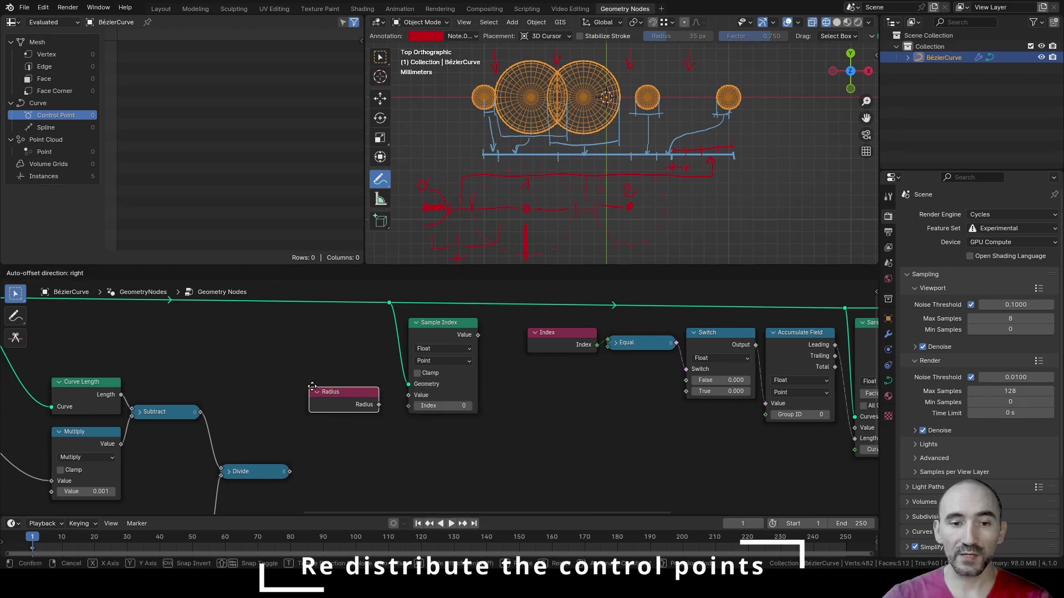
pyautogui.click(313, 370)
pyautogui.moveTo(378, 384); pyautogui.dragTo(409, 395)
# Step: Add a second Index node between the existing Subtract node and Sample Index
pyautogui.press('F3')
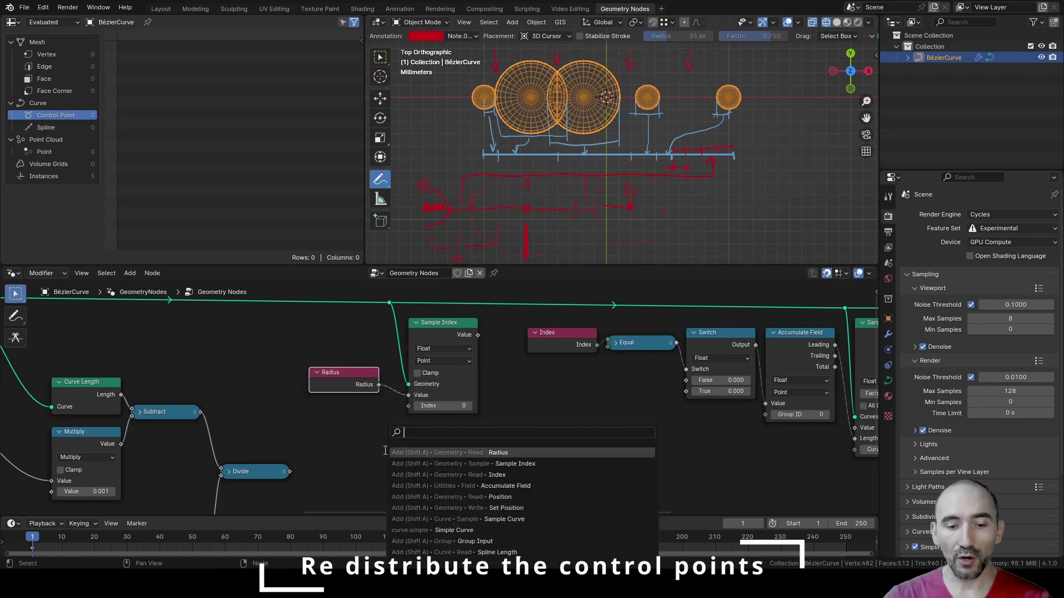
pyautogui.write('index')
pyautogui.press('Return')
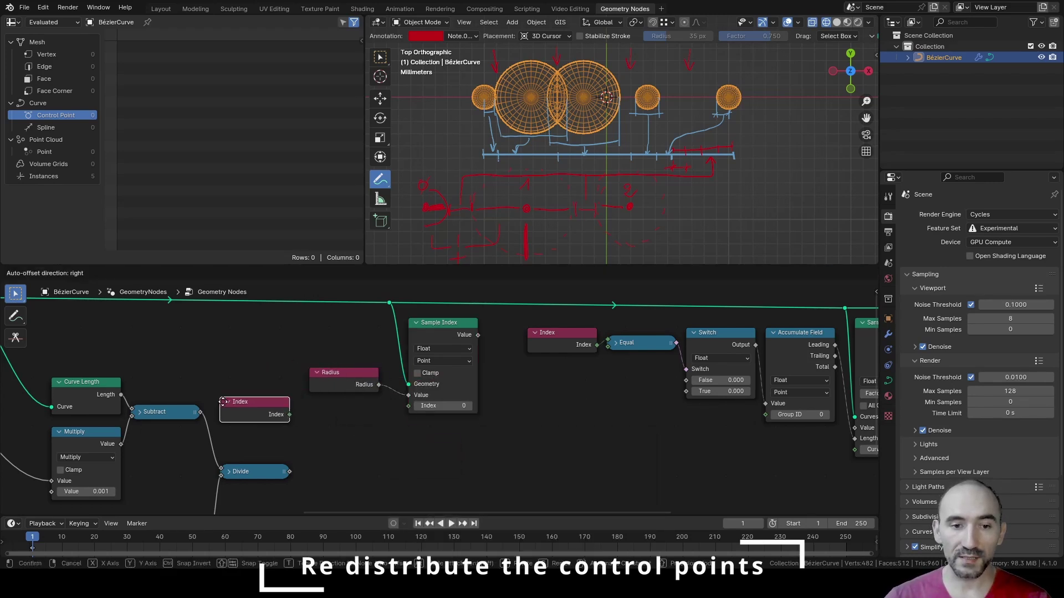
pyautogui.click(215, 411)
# Step: Subtract 1 from the new index with a Subtract node, feed it into Sample Index's Index, and move the Radius, Index and Subtract nodes closer
pyautogui.press('F3')
pyautogui.write('s')
pyautogui.press('Return')
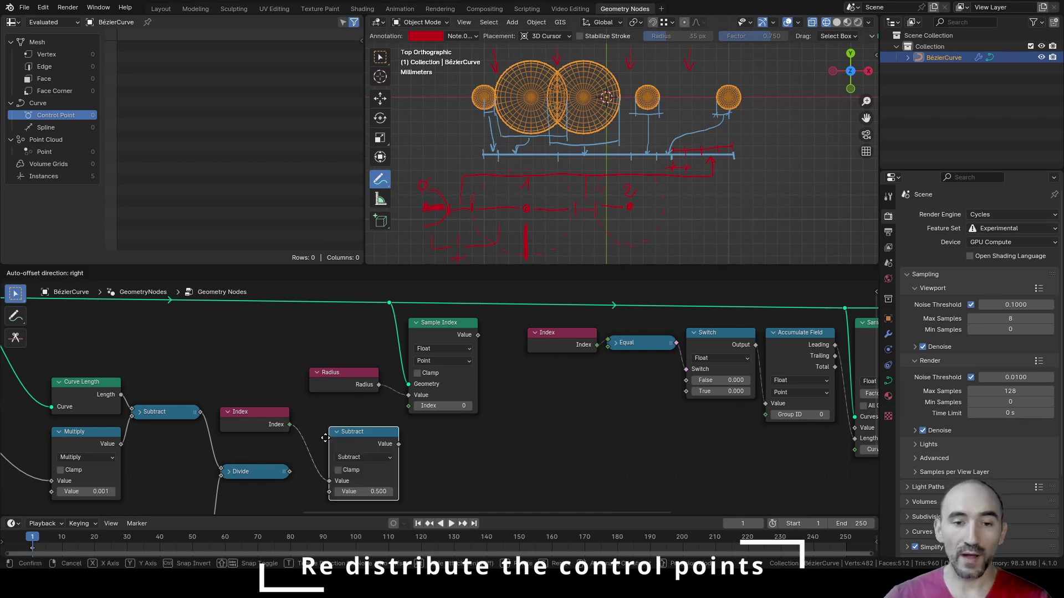
pyautogui.click(308, 409)
pyautogui.click(347, 464)
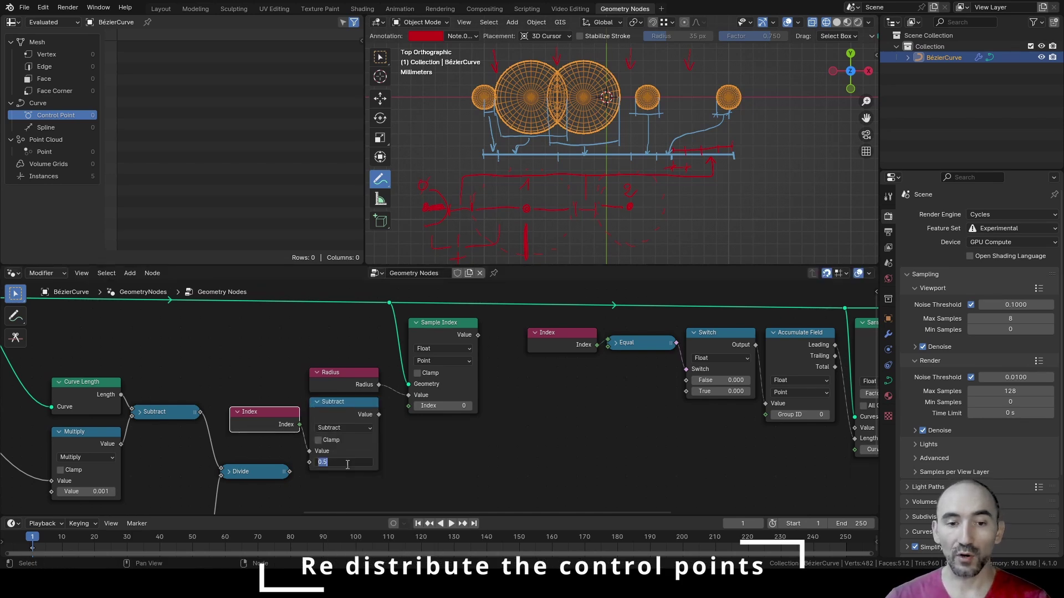
pyautogui.write('1')
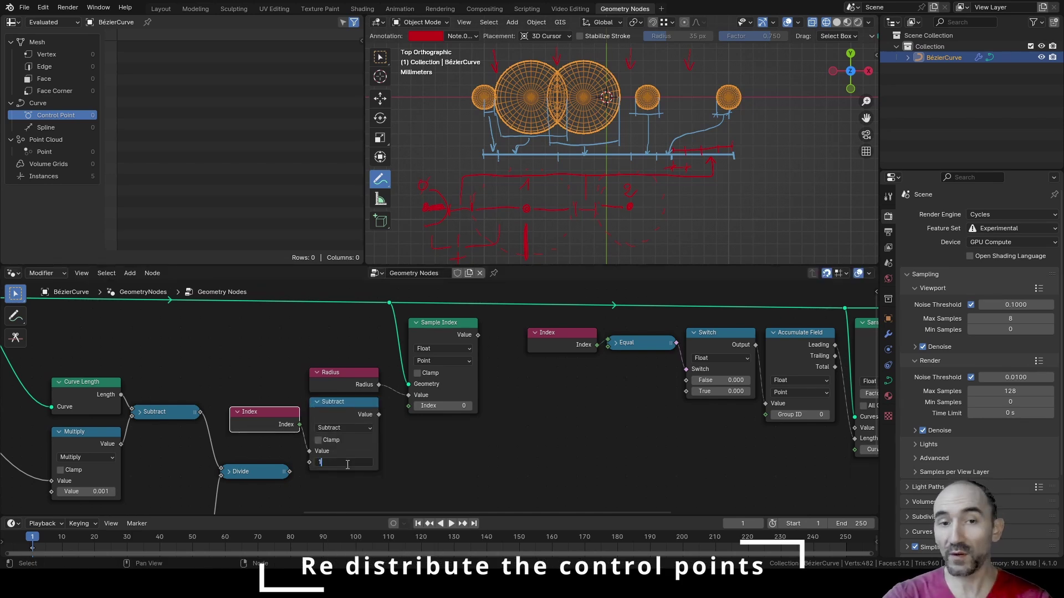
pyautogui.press('Return')
pyautogui.press('g')
pyautogui.click(339, 393)
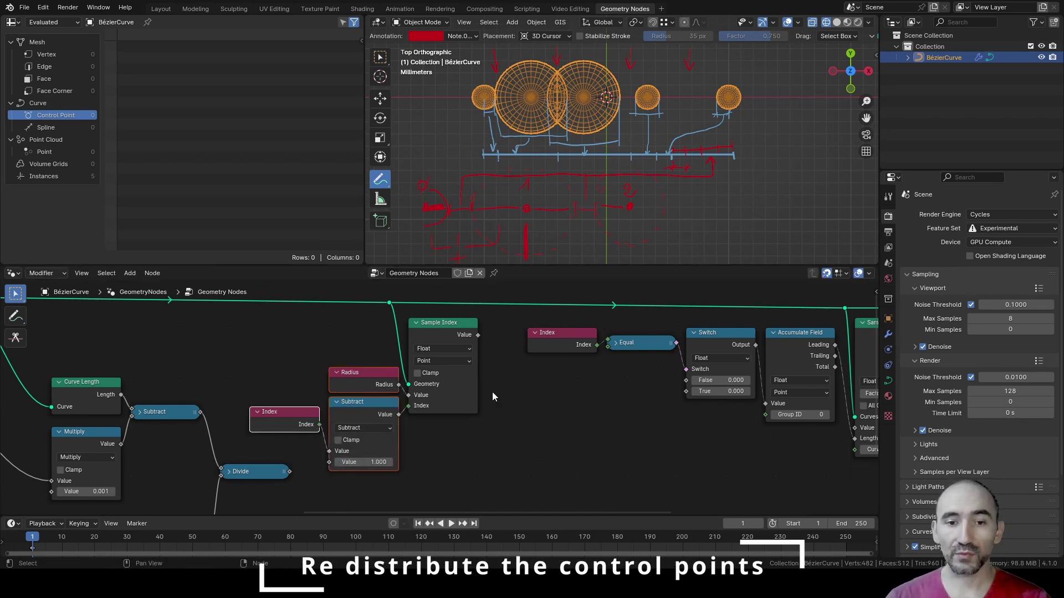
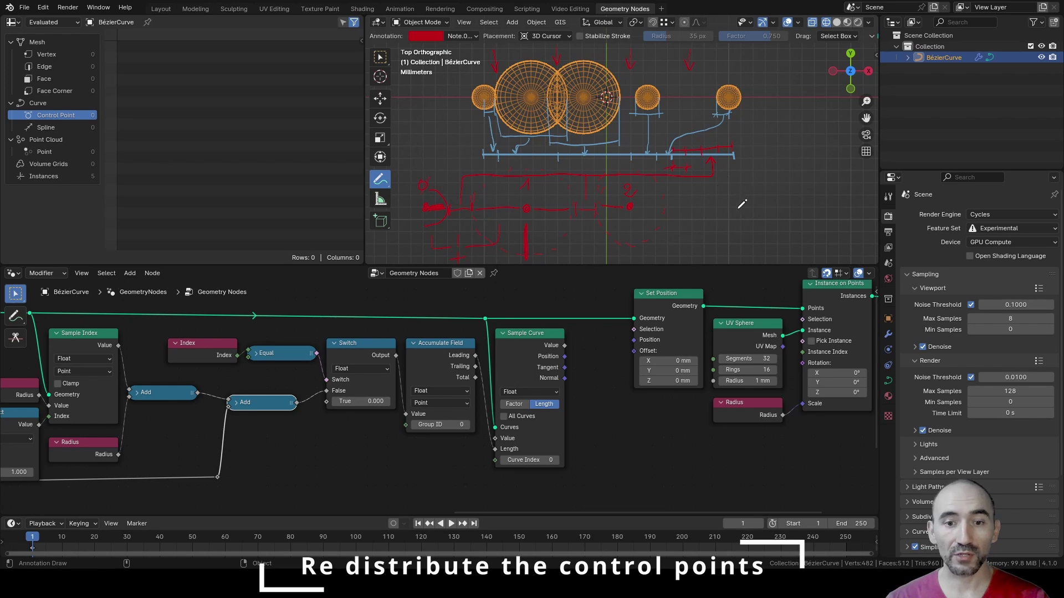
# Step: Connect Sample Curve's Position output to Set Position's Position input
pyautogui.moveTo(566, 357); pyautogui.dragTo(632, 339)
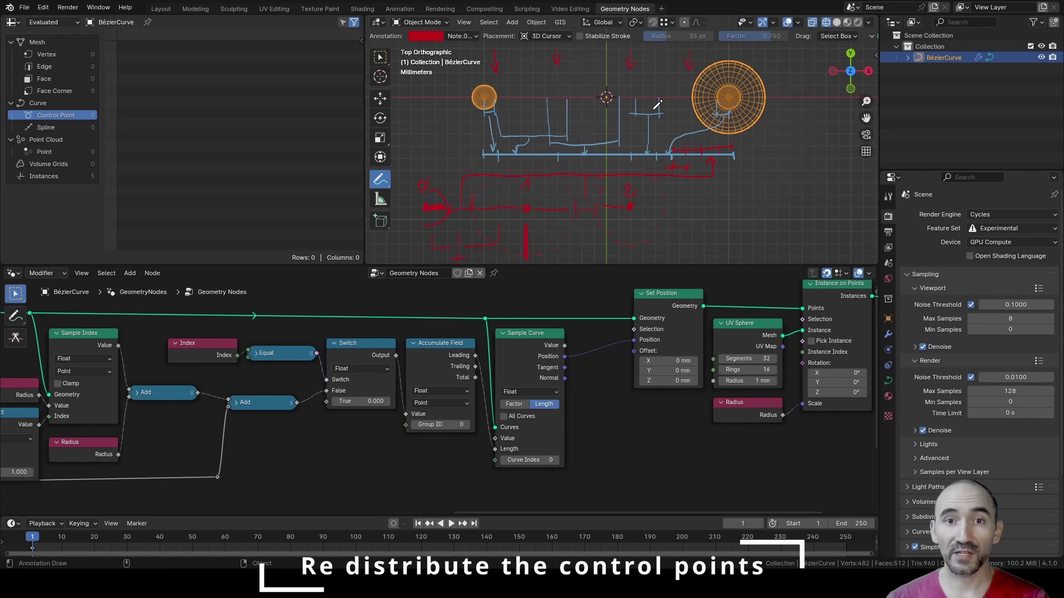
# Step: Examine the node chain from the radius sum and gap calculation through to Sample Curve for the cause of the wrong sphere spacing
pyautogui.moveTo(204, 442); pyautogui.dragTo(675, 297, button='middle')
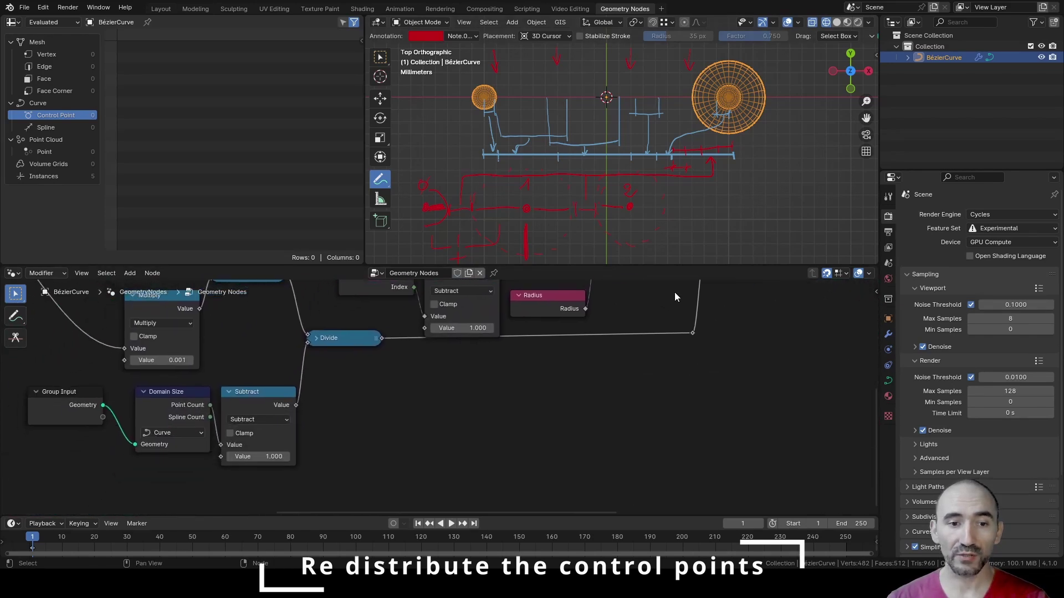
pyautogui.scroll(-5, 674, 297)
pyautogui.moveTo(426, 343); pyautogui.dragTo(563, 387, button='middle')
pyautogui.scroll(3, 162, 339)
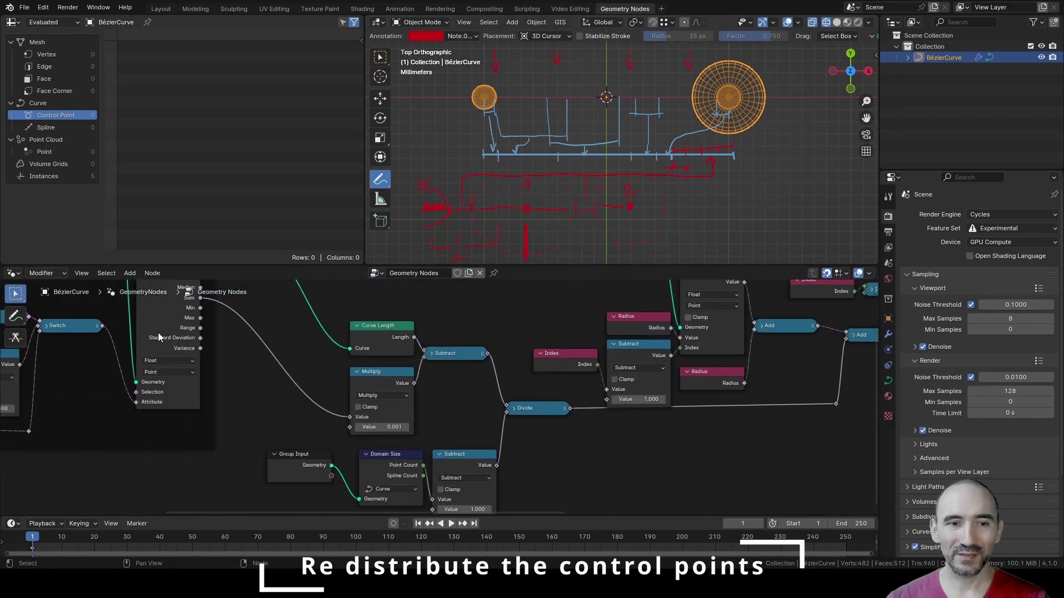
pyautogui.moveTo(158, 337); pyautogui.dragTo(363, 310, button='middle')
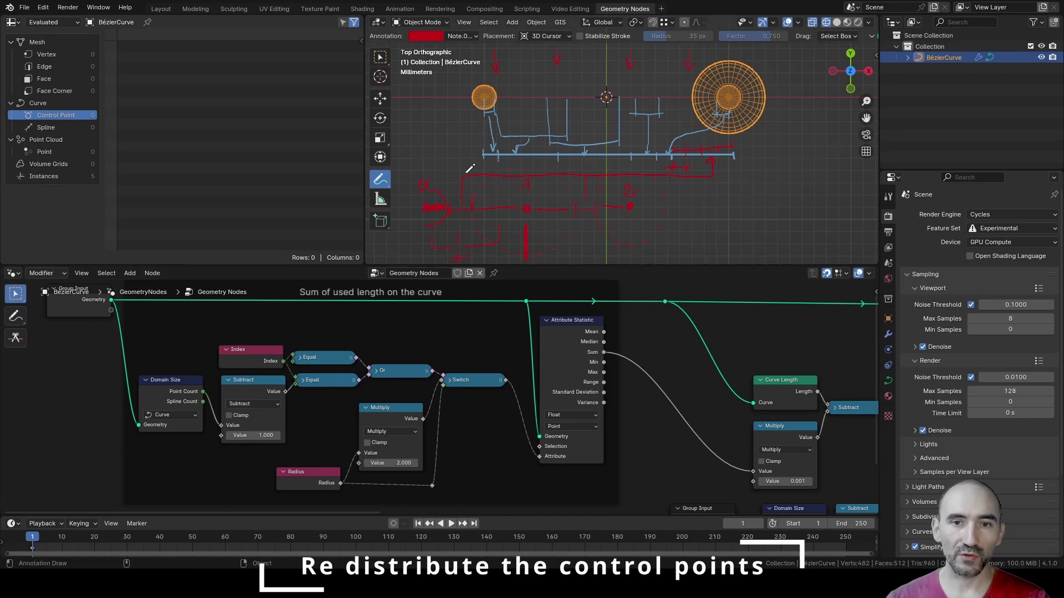
pyautogui.moveTo(702, 411); pyautogui.dragTo(143, 378, button='middle')
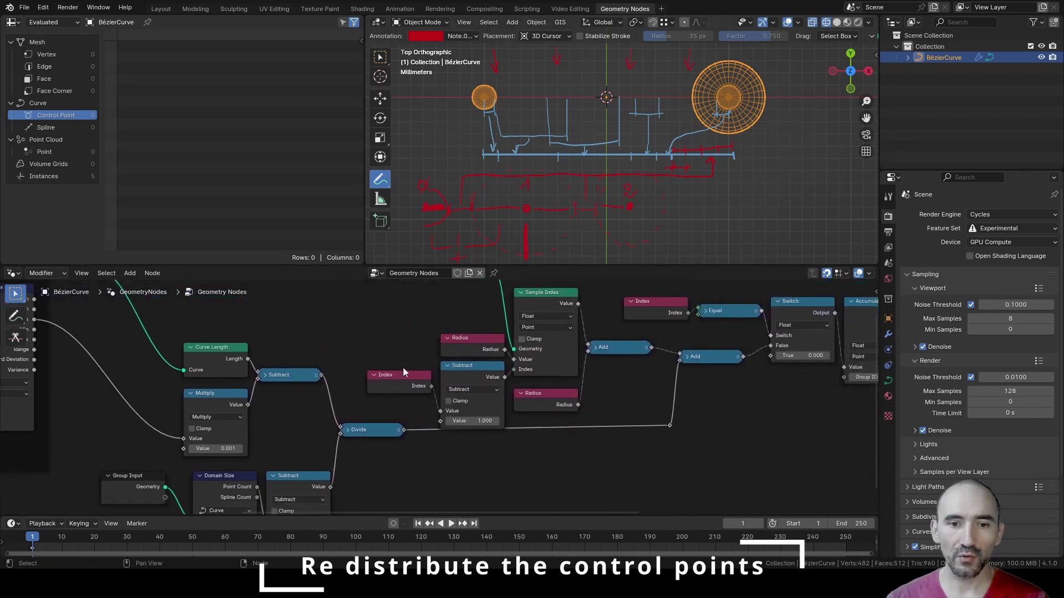
pyautogui.moveTo(405, 371); pyautogui.dragTo(199, 349, button='middle')
pyautogui.scroll(1, 362, 366)
pyautogui.moveTo(436, 325); pyautogui.dragTo(342, 400, button='middle')
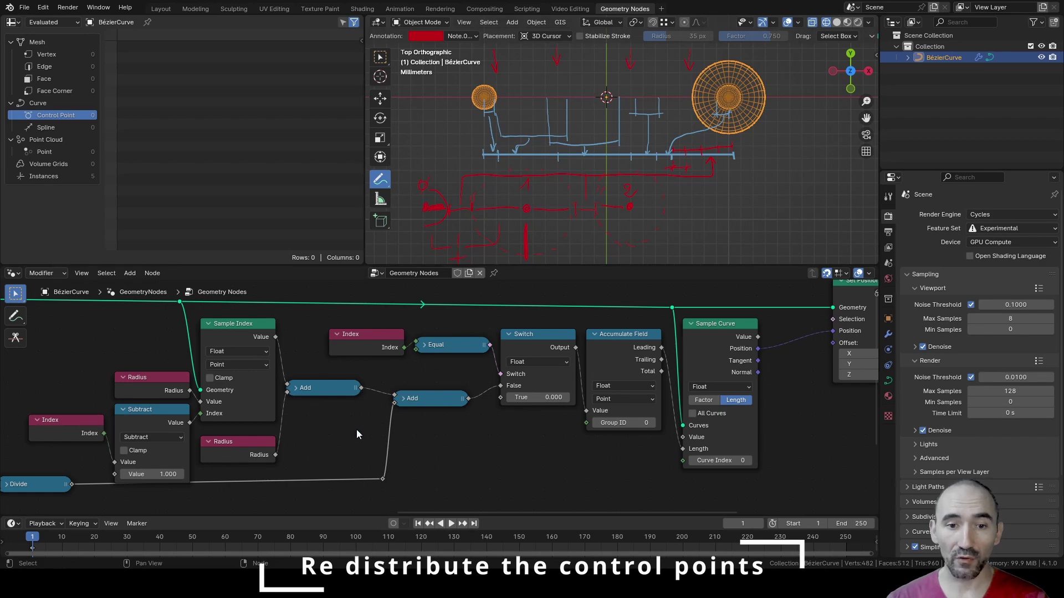
pyautogui.moveTo(357, 430)
pyautogui.mouseDown(button='middle')
pyautogui.moveTo(401, 399)
pyautogui.moveTo(458, 385)
pyautogui.mouseUp(button='middle')
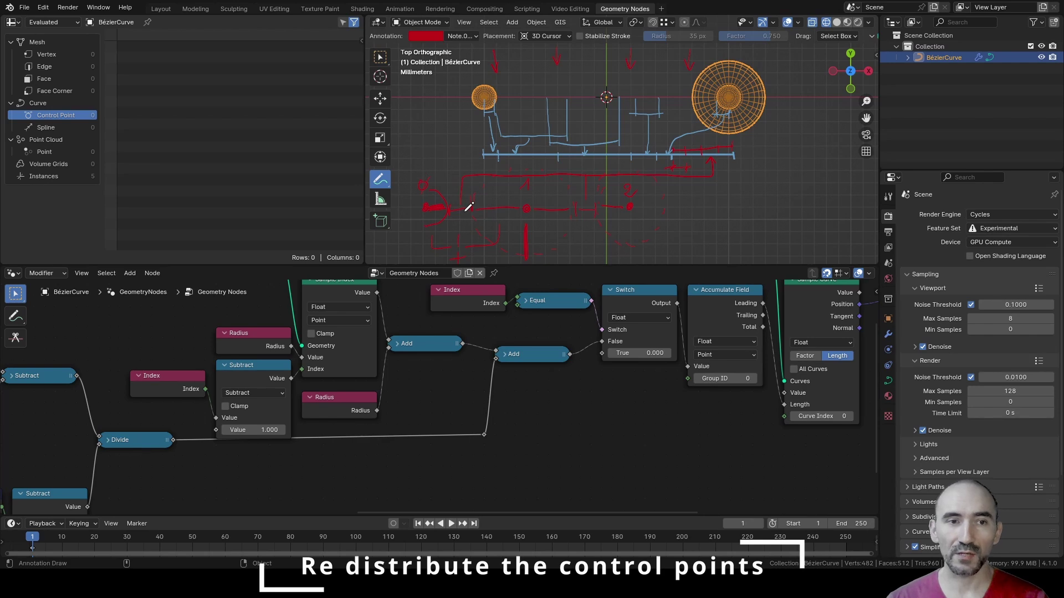
pyautogui.moveTo(382, 430); pyautogui.dragTo(507, 425, button='middle')
pyautogui.moveTo(483, 330); pyautogui.dragTo(434, 407, button='middle')
# Step: Preview the main curve geometry in a Viewer and inspect the control-point values of the Divide node and the radius-summing Add node
pyautogui.scroll(-1, 433, 407)
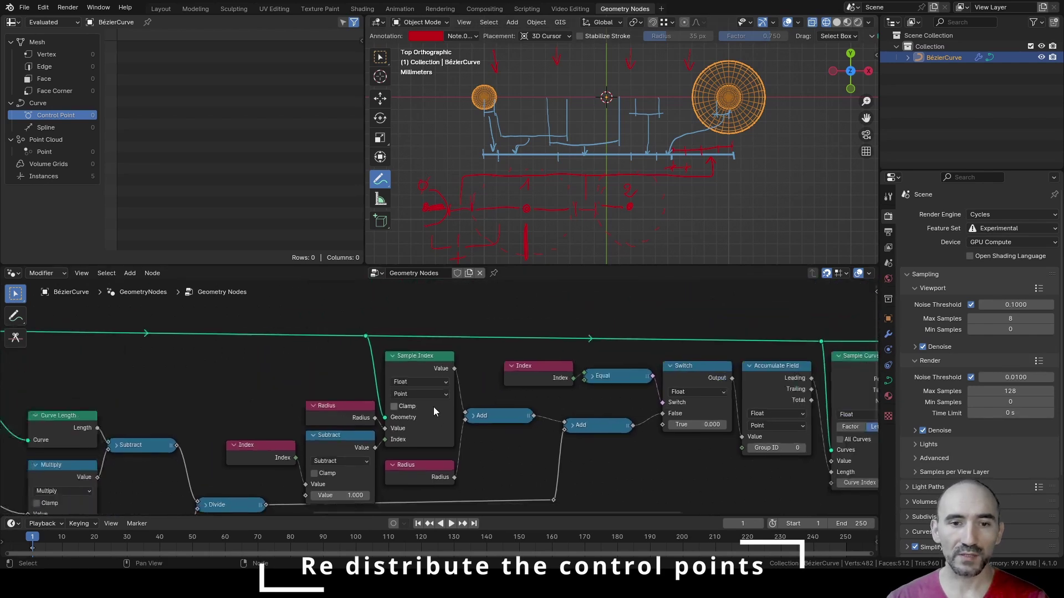
pyautogui.scroll(-1, 433, 409)
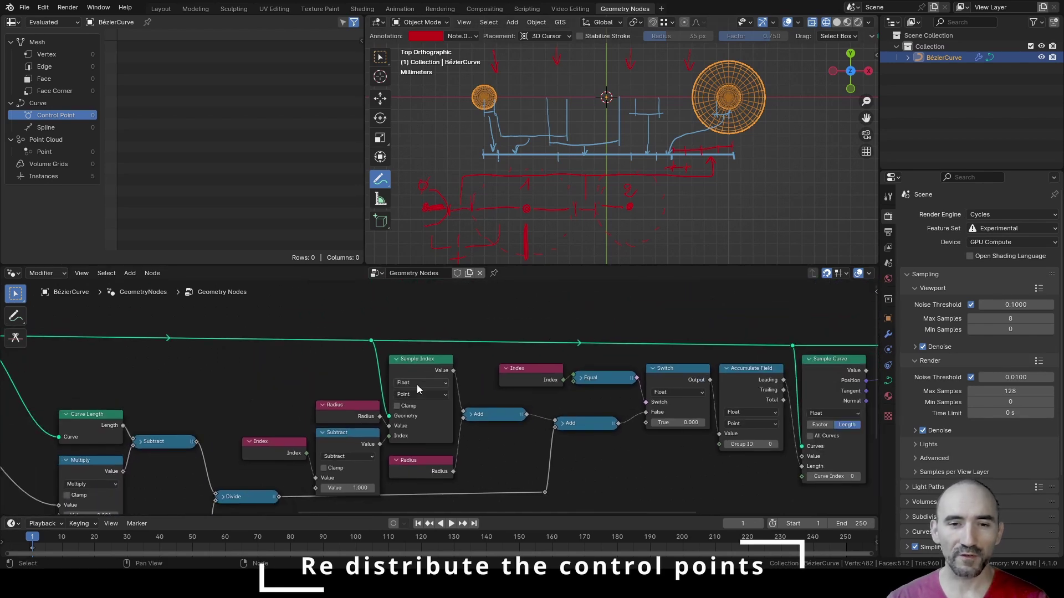
pyautogui.keyDown('ctrl'); pyautogui.keyDown('shift'); pyautogui.click(372, 340); pyautogui.keyUp('shift'); pyautogui.keyUp('ctrl')
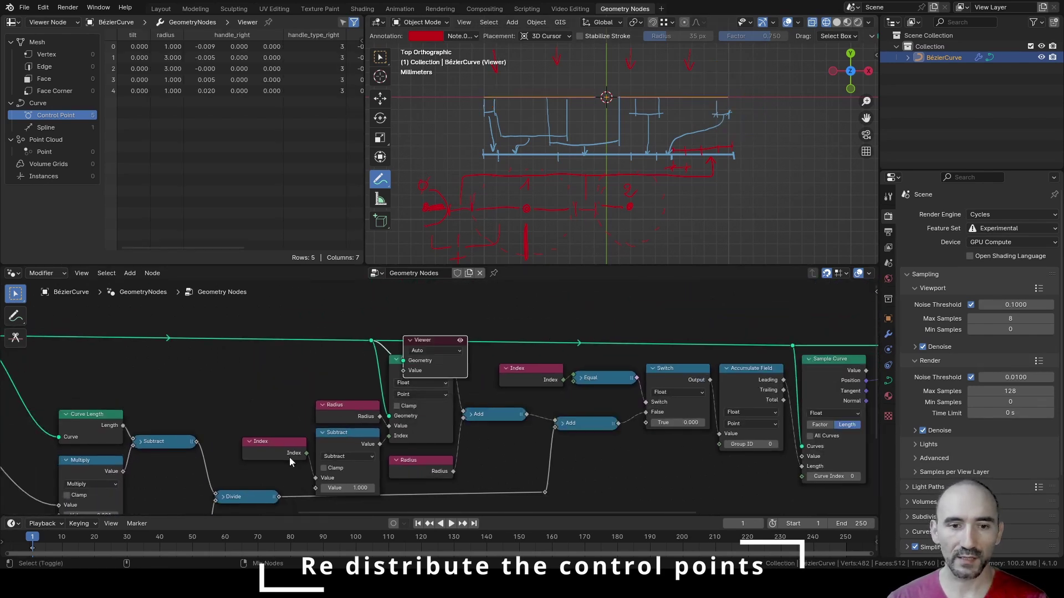
pyautogui.keyDown('ctrl'); pyautogui.keyDown('shift'); pyautogui.click(248, 497); pyautogui.keyUp('shift'); pyautogui.keyUp('ctrl')
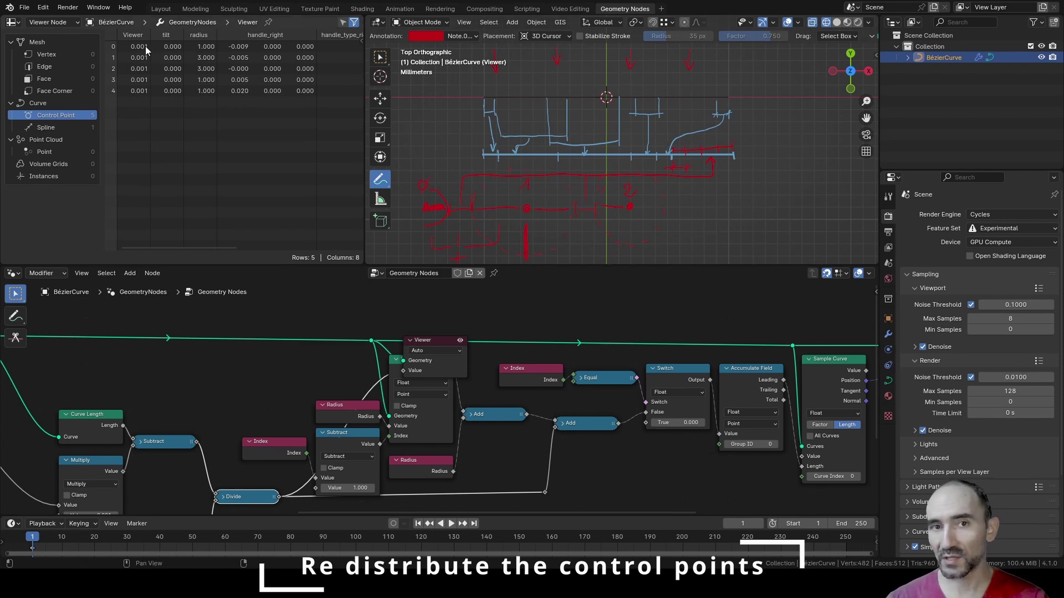
pyautogui.moveTo(505, 408); pyautogui.dragTo(374, 377, button='middle')
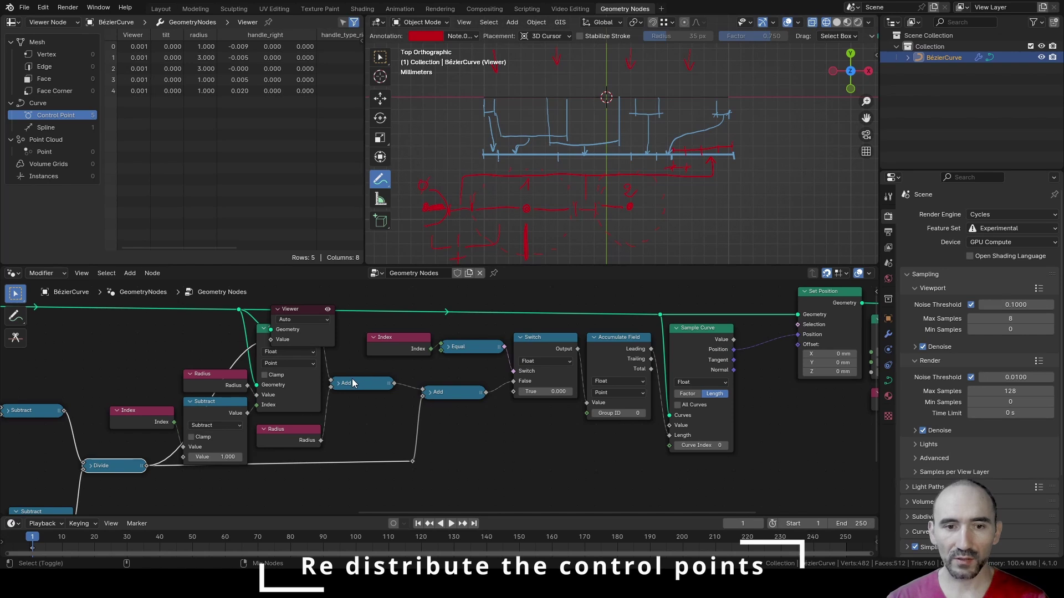
pyautogui.keyDown('ctrl'); pyautogui.keyDown('shift'); pyautogui.click(353, 383); pyautogui.keyUp('shift'); pyautogui.keyUp('ctrl')
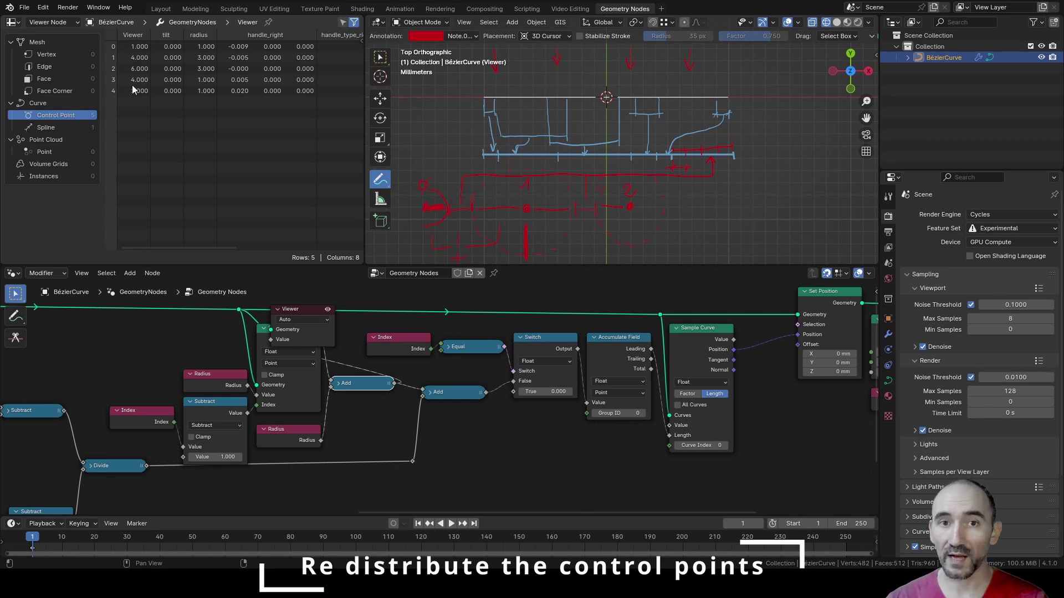
# Step: Add a Multiply node from the radius-summing Add node's output and set its multiplier to 0.001
pyautogui.moveTo(394, 382); pyautogui.dragTo(396, 403)
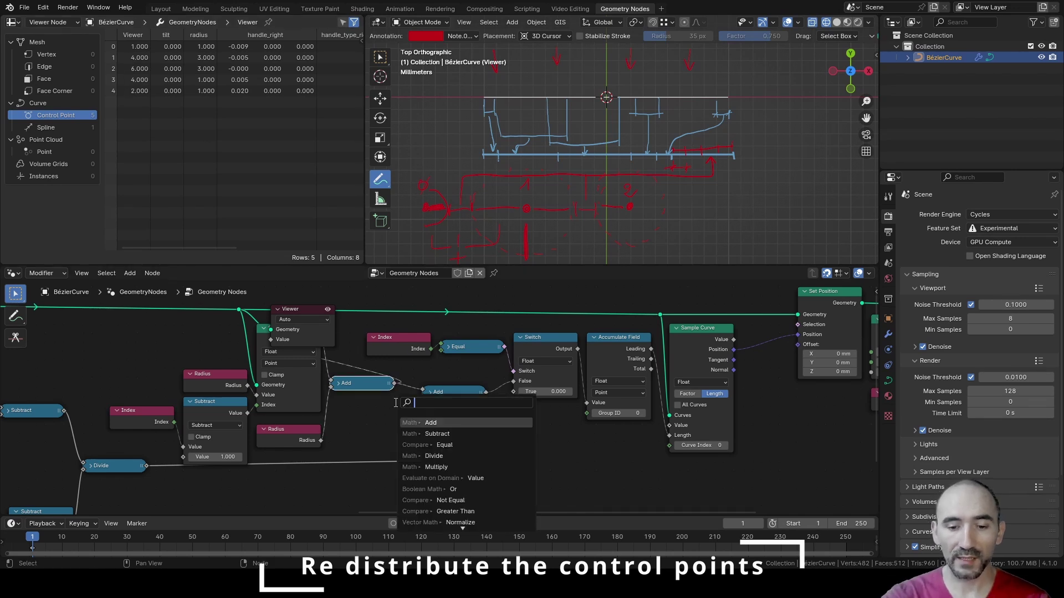
pyautogui.write('mul')
pyautogui.press('Return')
pyautogui.click(406, 375)
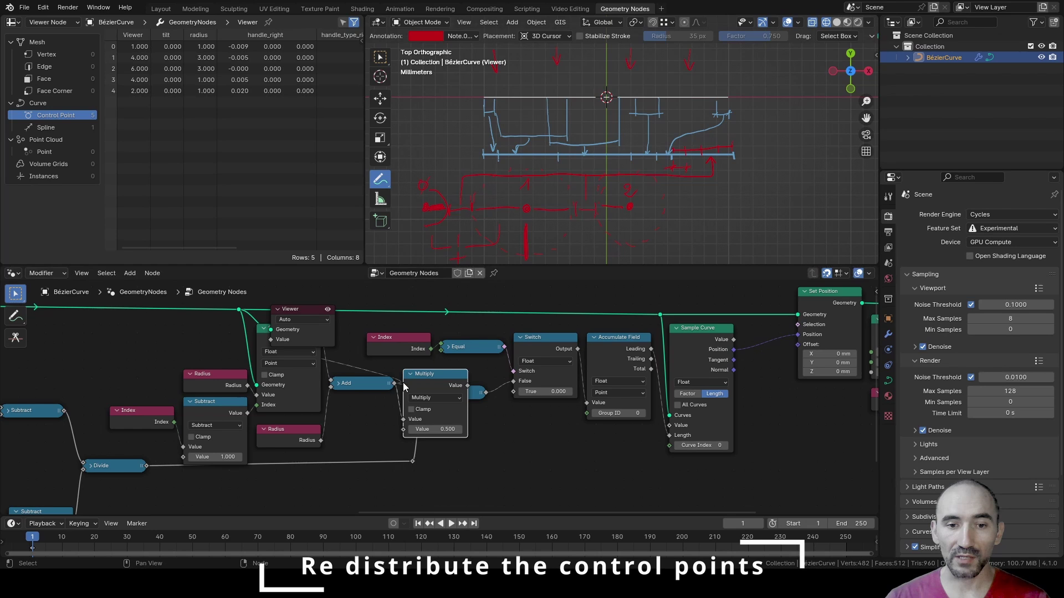
pyautogui.click(446, 430)
pyautogui.write('0.001')
pyautogui.press('Return')
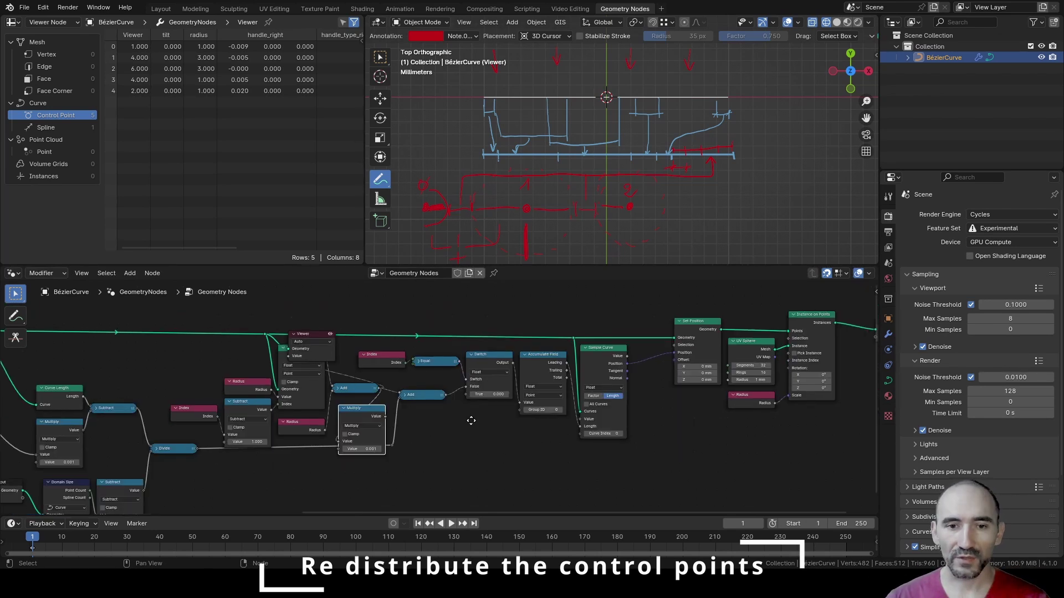
# Step: Move the nodes downstream of the Multiply node farther along X to make room for it
pyautogui.moveTo(470, 421); pyautogui.dragTo(274, 398, button='middle')
pyautogui.moveTo(718, 460); pyautogui.dragTo(190, 306)
pyautogui.press('g')
pyautogui.press('x')
pyautogui.click(389, 355)
pyautogui.click(277, 424)
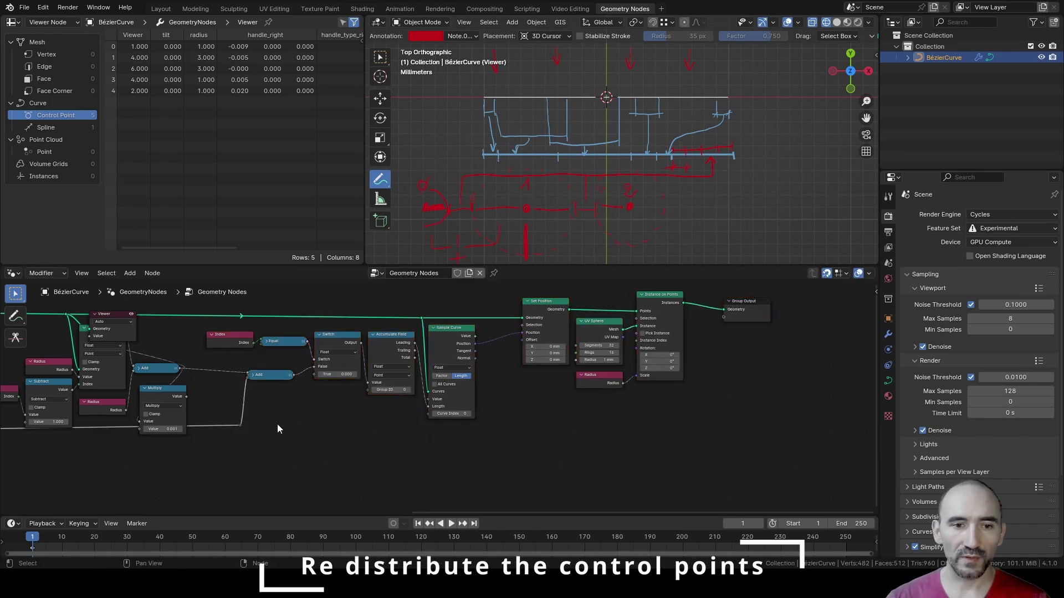
# Step: Insert the Multiply node into the link between the two Add nodes and delete the Viewer node
pyautogui.moveTo(277, 424); pyautogui.dragTo(499, 415, button='middle')
pyautogui.scroll(3, 527, 411)
pyautogui.moveTo(334, 379); pyautogui.dragTo(468, 348)
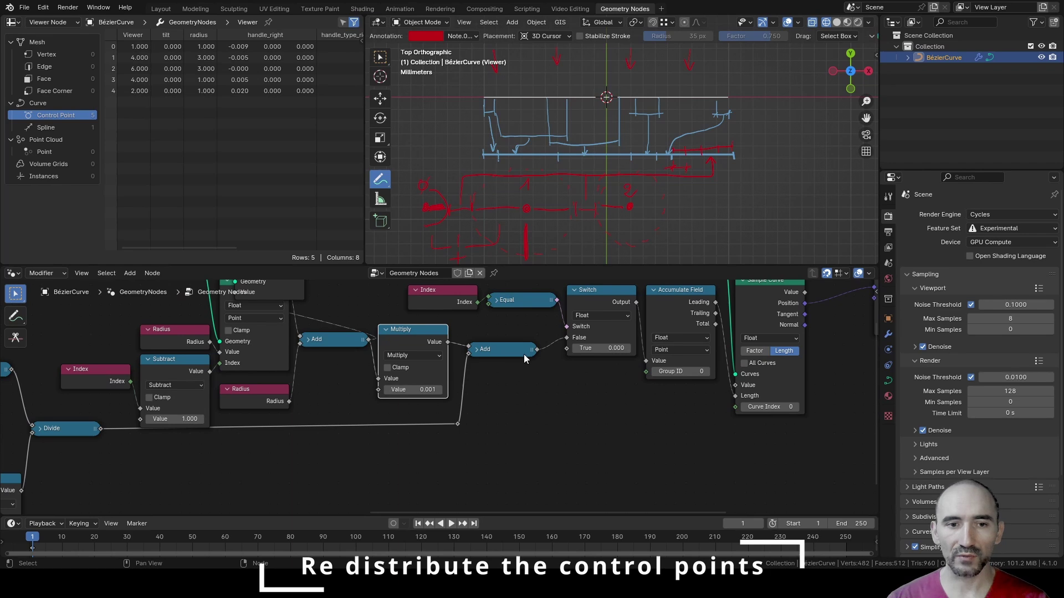
pyautogui.moveTo(524, 354); pyautogui.dragTo(458, 430, button='middle')
pyautogui.click(213, 339)
pyautogui.press('x')
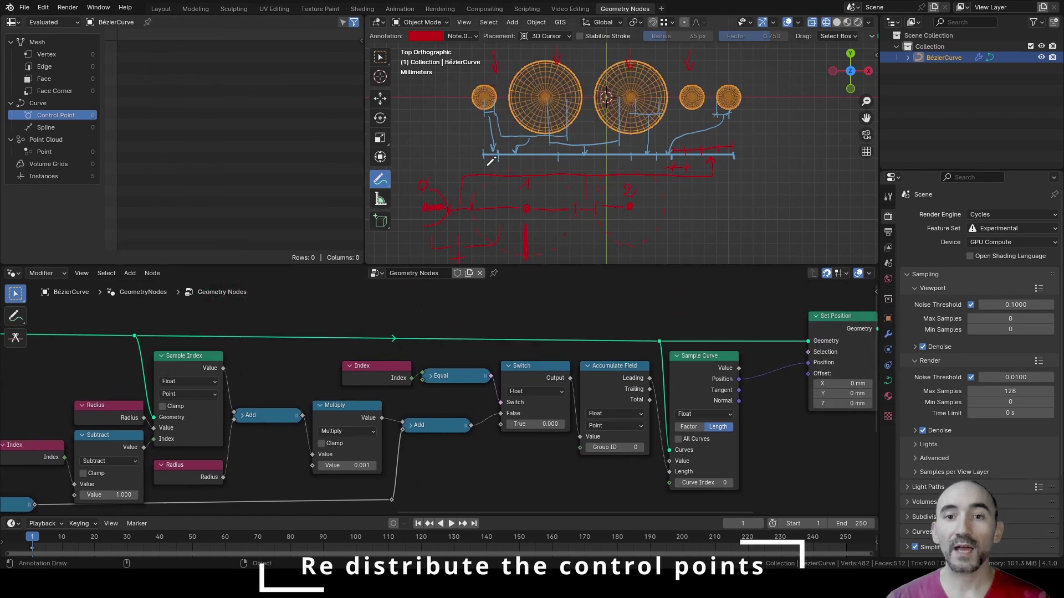
# Step: Hide the annotations in the 3D viewport and save the file
pyautogui.scroll(2, 594, 140)
pyautogui.click(799, 22)
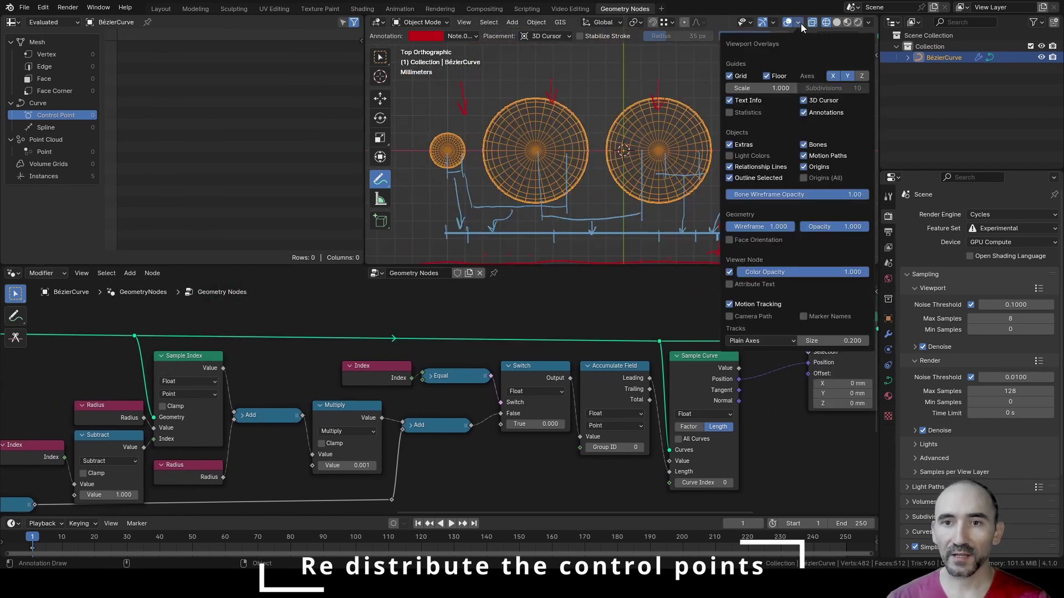
pyautogui.click(822, 112)
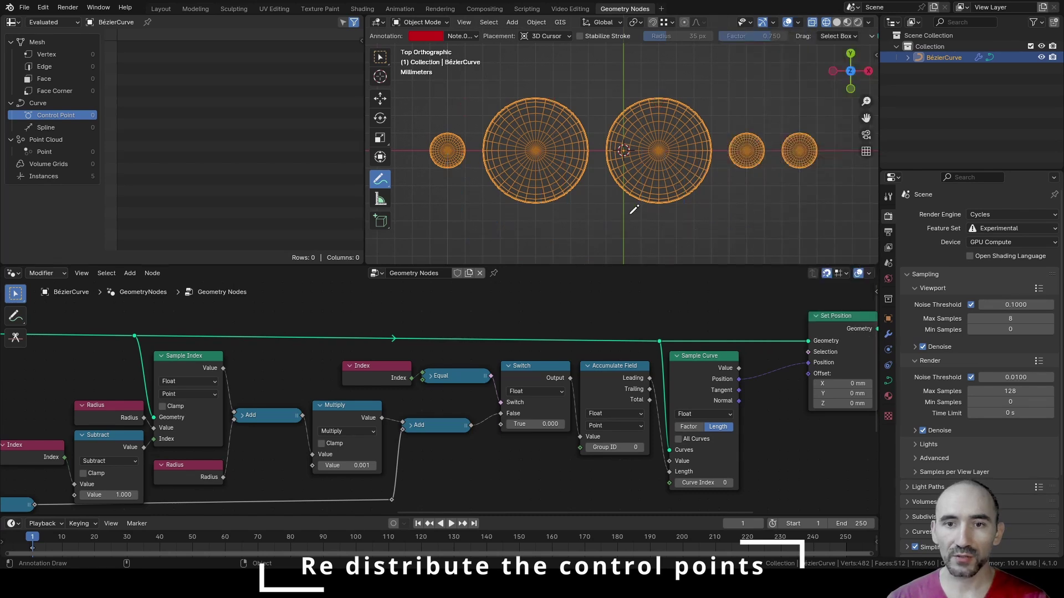
pyautogui.hotkey('ctrl', 's')
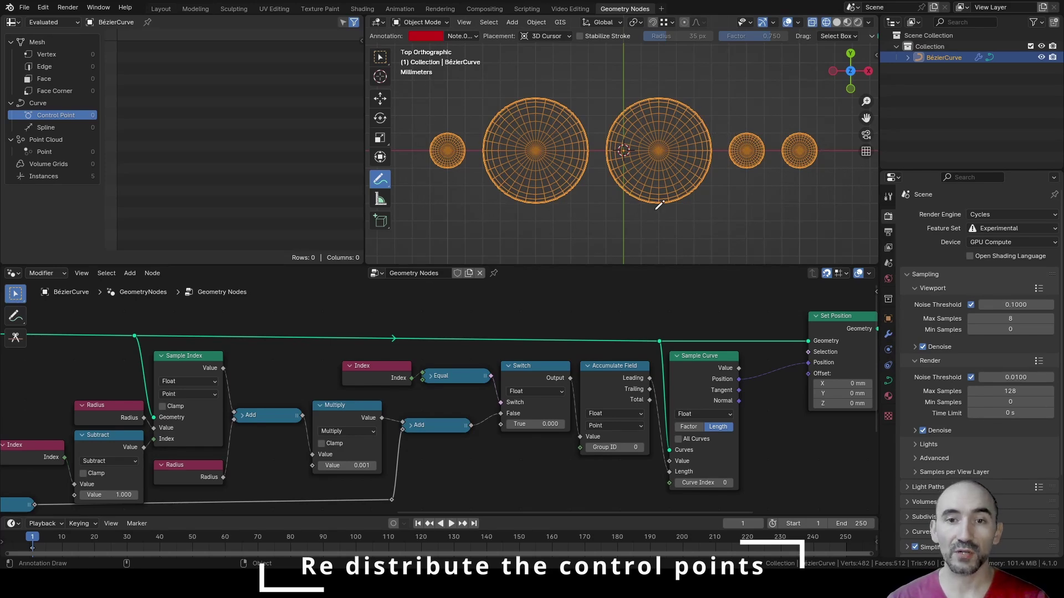
# Step: Frame the nodes from Curve Length to Sample Curve and label the frame "Re-distribute control points based by different radius"
pyautogui.scroll(-5, 397, 401)
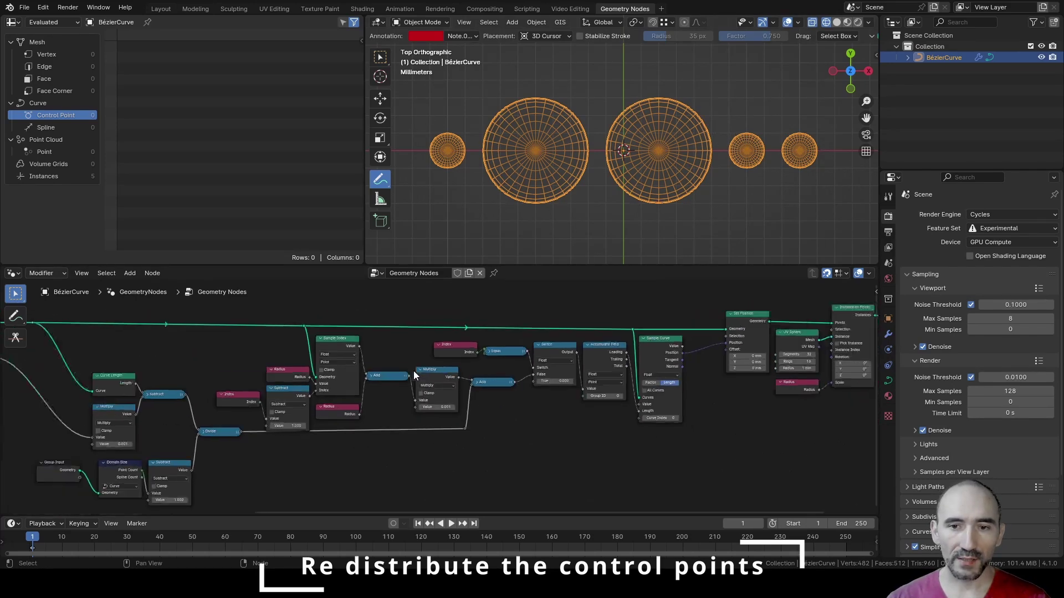
pyautogui.moveTo(159, 335); pyautogui.dragTo(613, 484)
pyautogui.hotkey('ctrl', 'j')
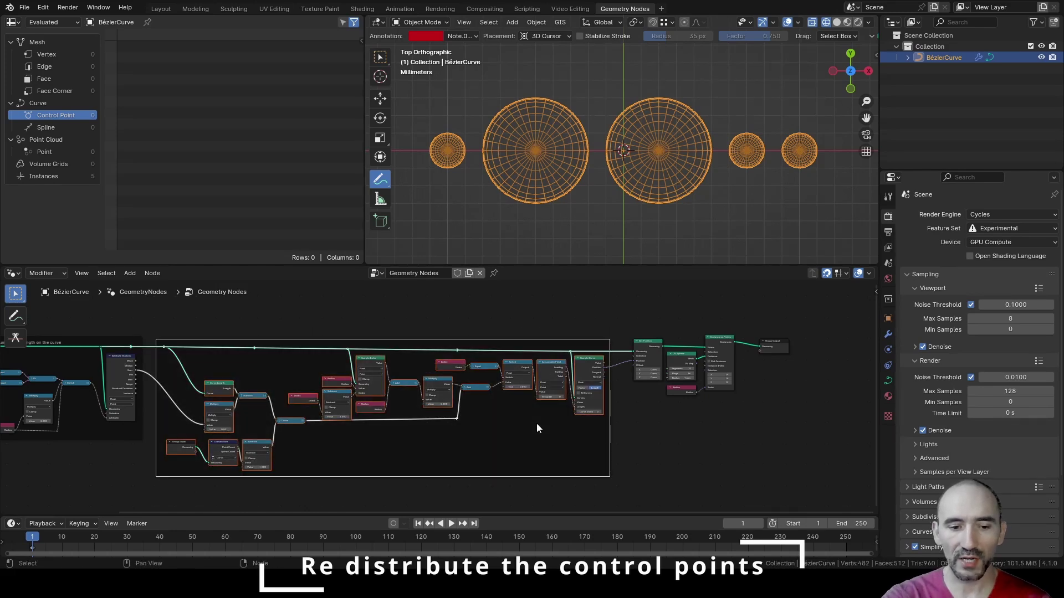
pyautogui.press('F2')
pyautogui.write('Re')
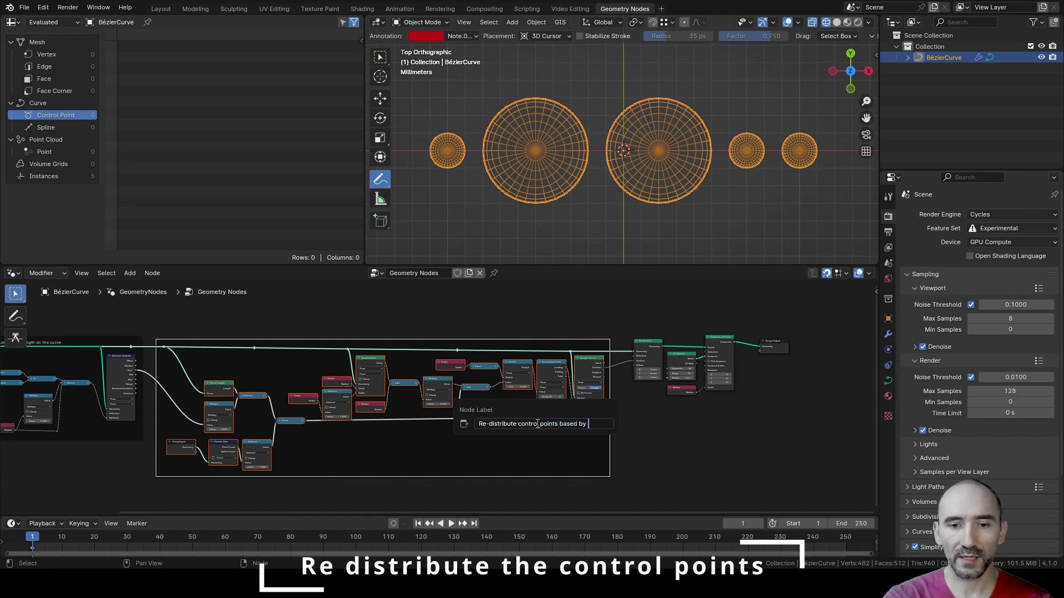
pyautogui.write('nt radius')
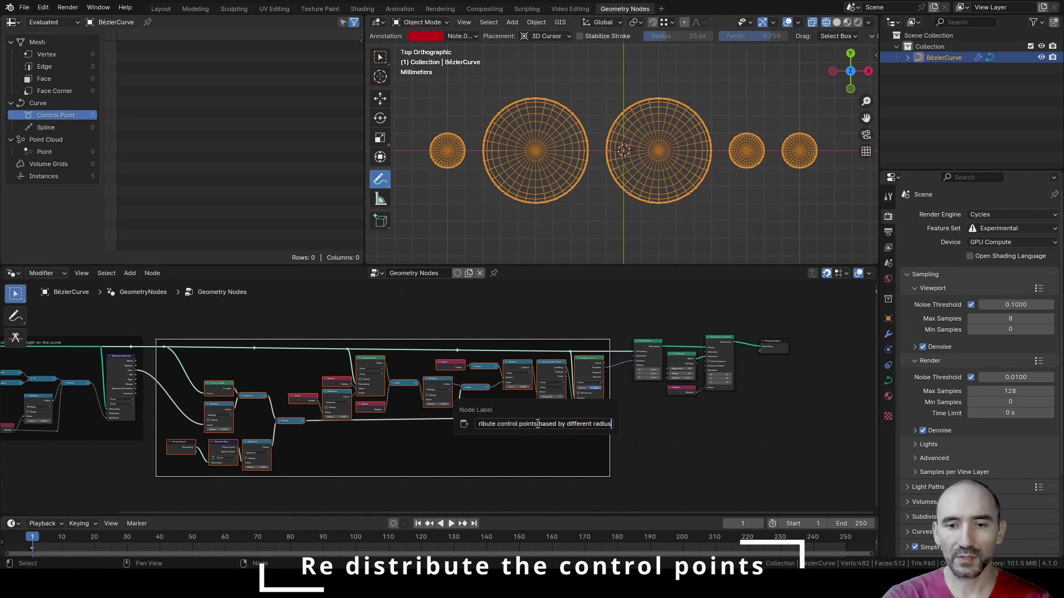
pyautogui.press('Return')
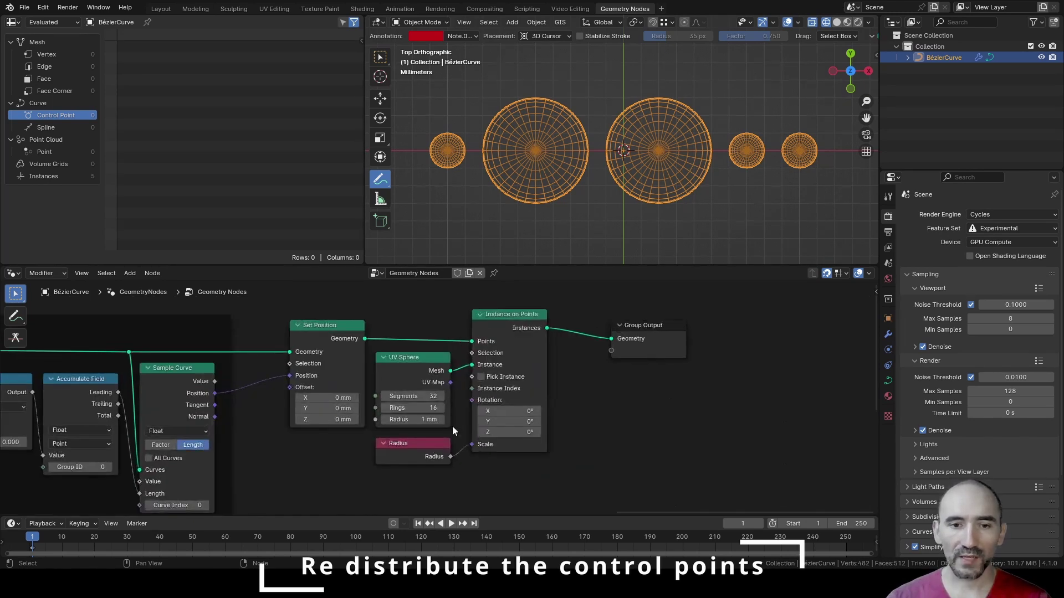
# Step: Frame the Set Position, UV Sphere, Radius and Instance on Points nodes, label the frame "Instances", and save the file
pyautogui.moveTo(266, 327); pyautogui.dragTo(566, 473)
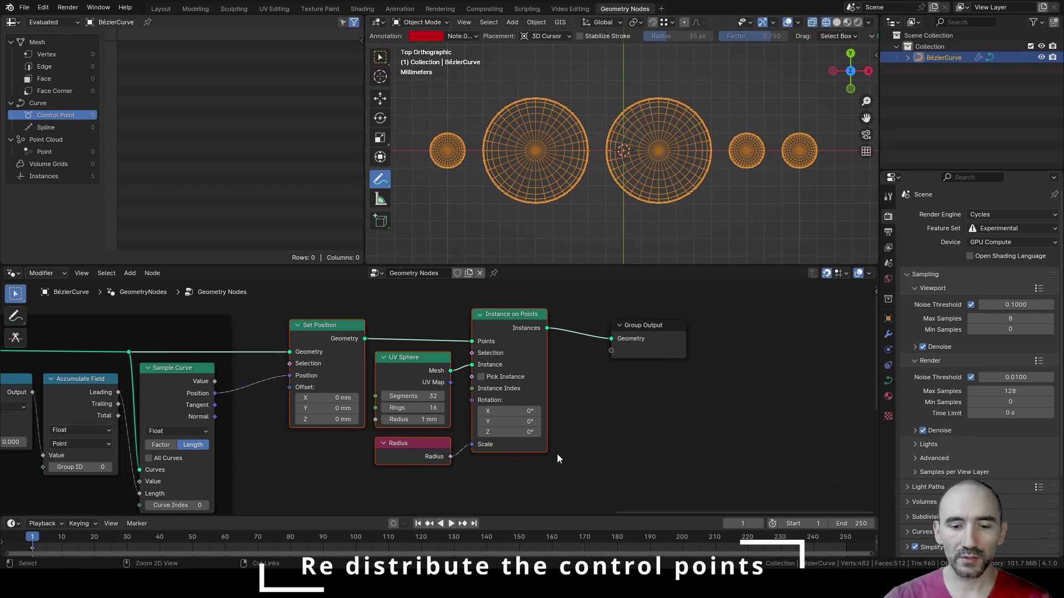
pyautogui.hotkey('ctrl', 'j')
pyautogui.press('F2')
pyautogui.write('Instances')
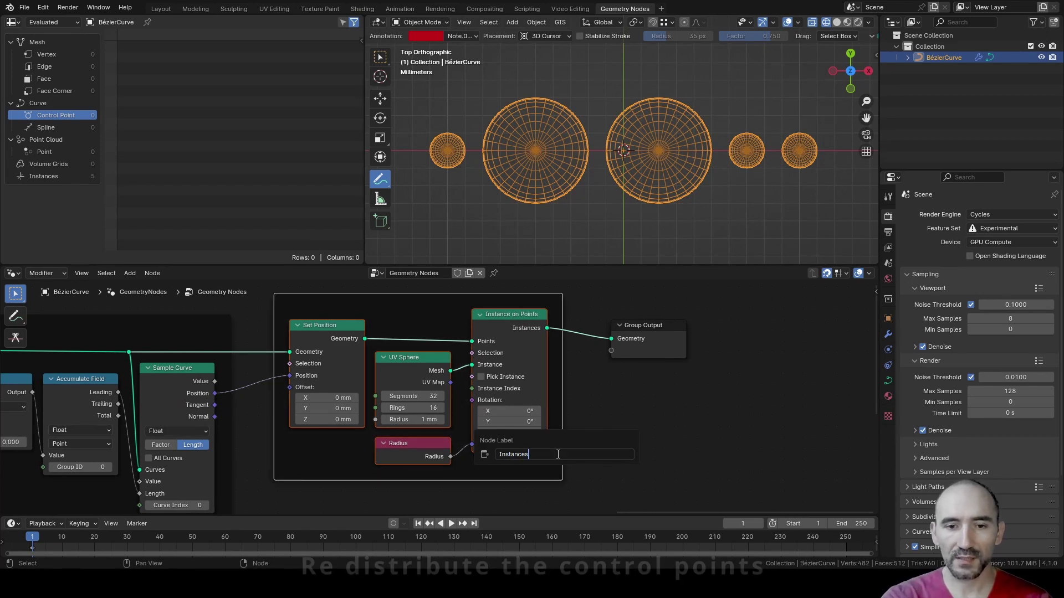
pyautogui.press('Return')
pyautogui.hotkey('ctrl', 's')
# Step: Open the curve for editing, show the control point properties, and try varying the second control point's radius
pyautogui.press('w')
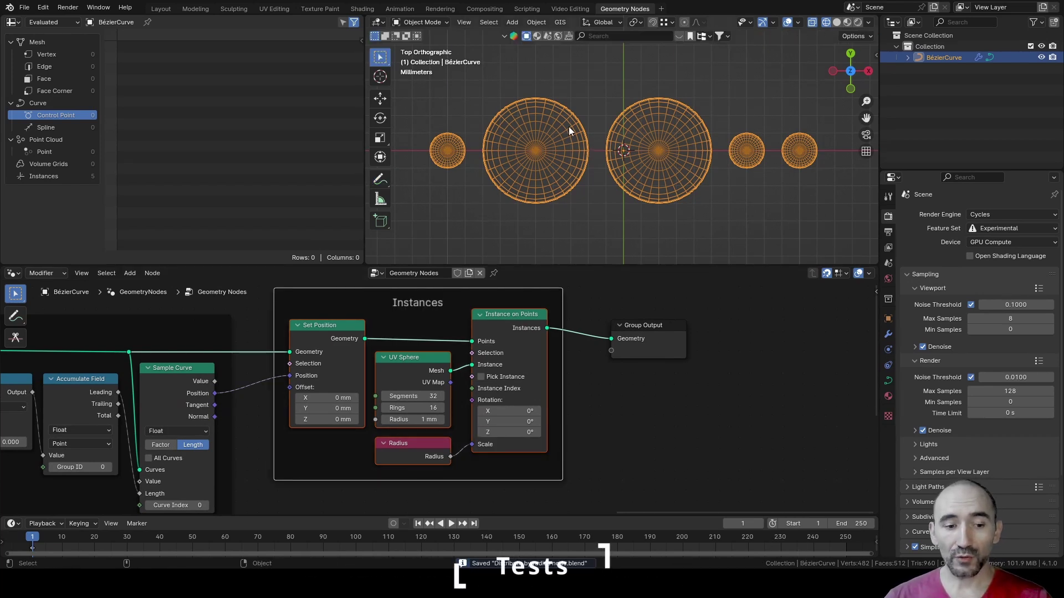
pyautogui.press('Tab')
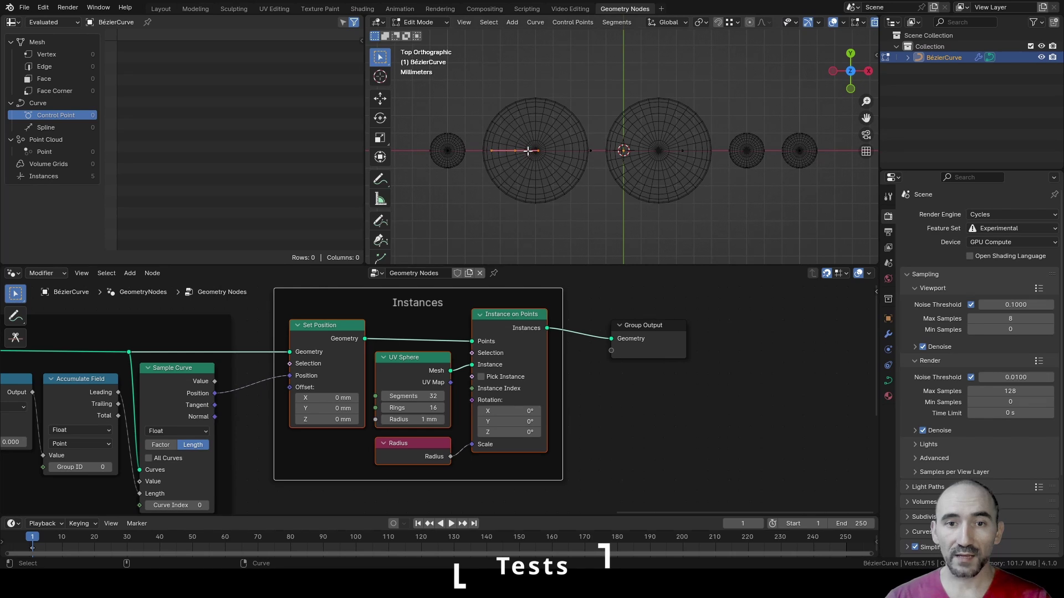
pyautogui.press('n')
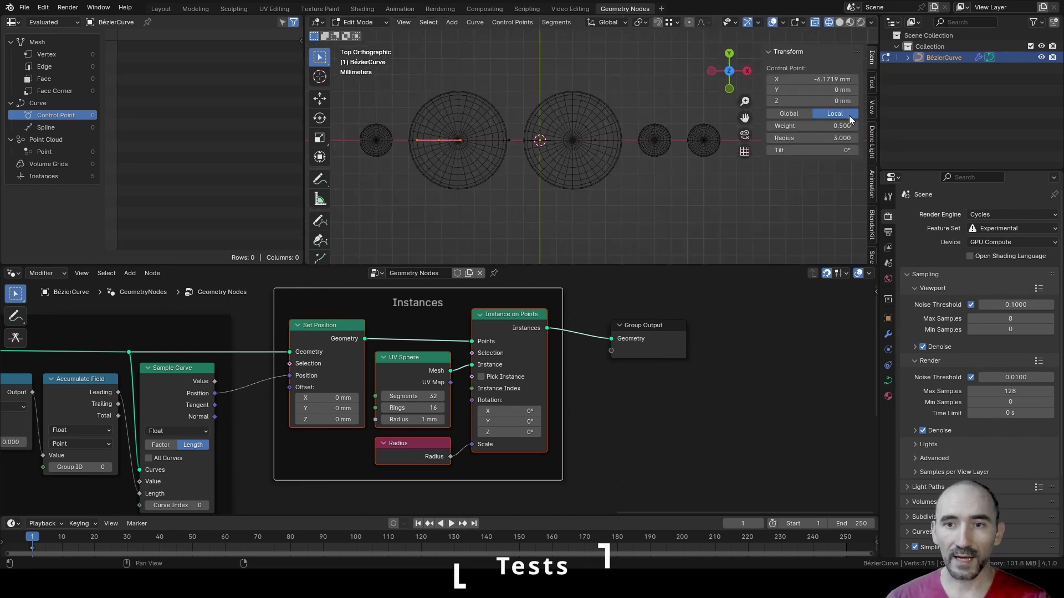
pyautogui.moveTo(812, 137)
pyautogui.mouseDown()
pyautogui.moveTo(745, 137)
pyautogui.moveTo(837, 138)
pyautogui.moveTo(785, 138)
pyautogui.mouseUp()
# Step: Show the viewport in solid shading and try moving the three middle control points along global Y
pyautogui.hotkey('shift', 'z')
pyautogui.moveTo(403, 88); pyautogui.dragTo(671, 198)
pyautogui.keyDown('shift'); pyautogui.moveTo(566, 129); pyautogui.dragTo(574, 181, button='middle'); pyautogui.keyUp('shift')
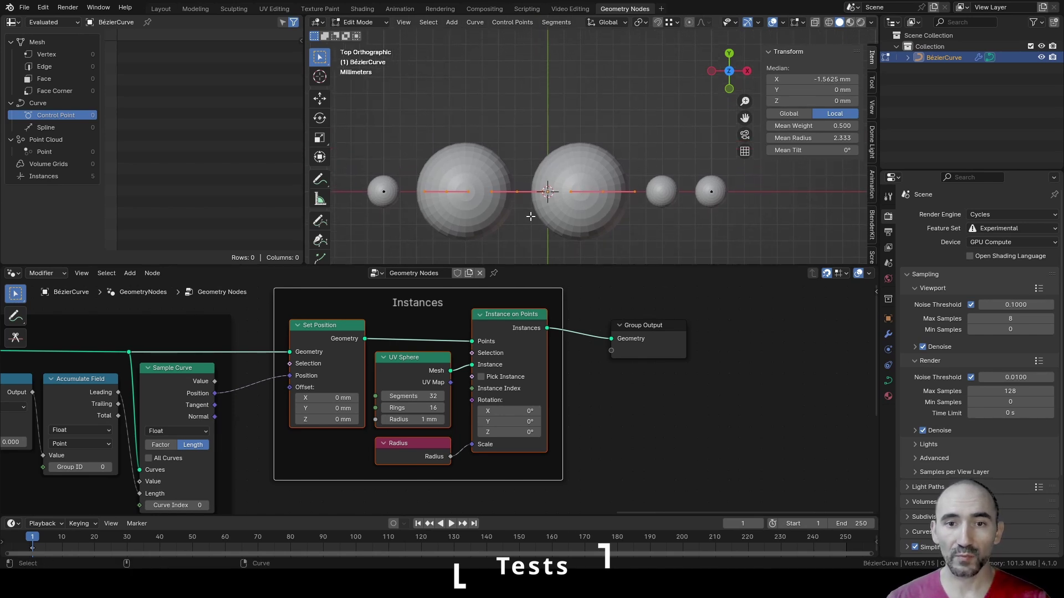
pyautogui.press('g')
pyautogui.press('y')
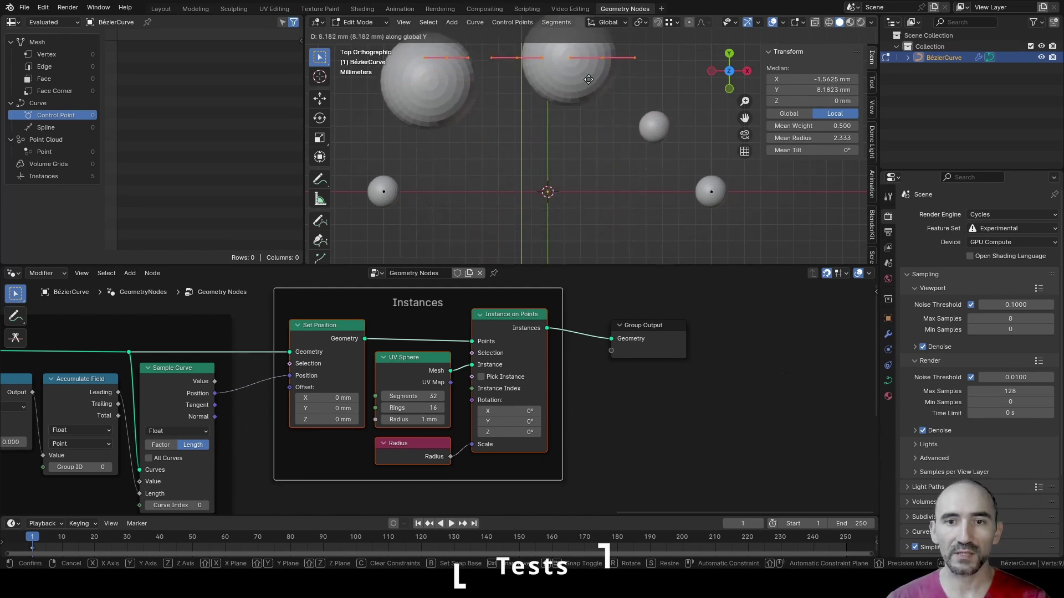
pyautogui.press('Escape')
# Step: Move the first Group Input node away from the frames and add a reroute on its outgoing Geometry links
pyautogui.press('Home')
pyautogui.scroll(3, 217, 386)
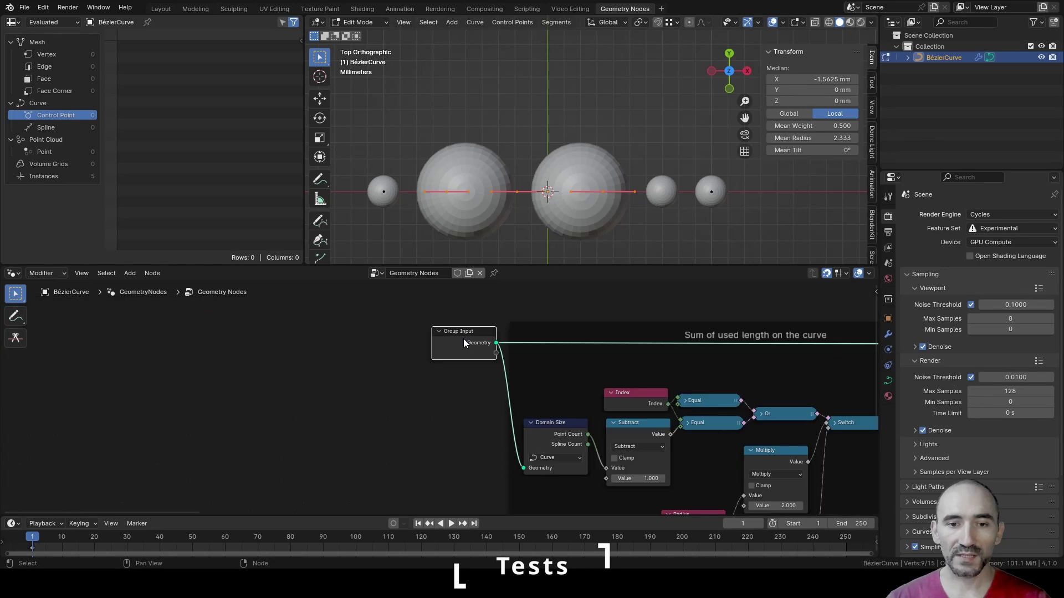
pyautogui.moveTo(467, 338); pyautogui.dragTo(191, 334)
pyautogui.keyDown('shift'); pyautogui.moveTo(242, 324); pyautogui.dragTo(251, 384, button='right'); pyautogui.keyUp('shift')
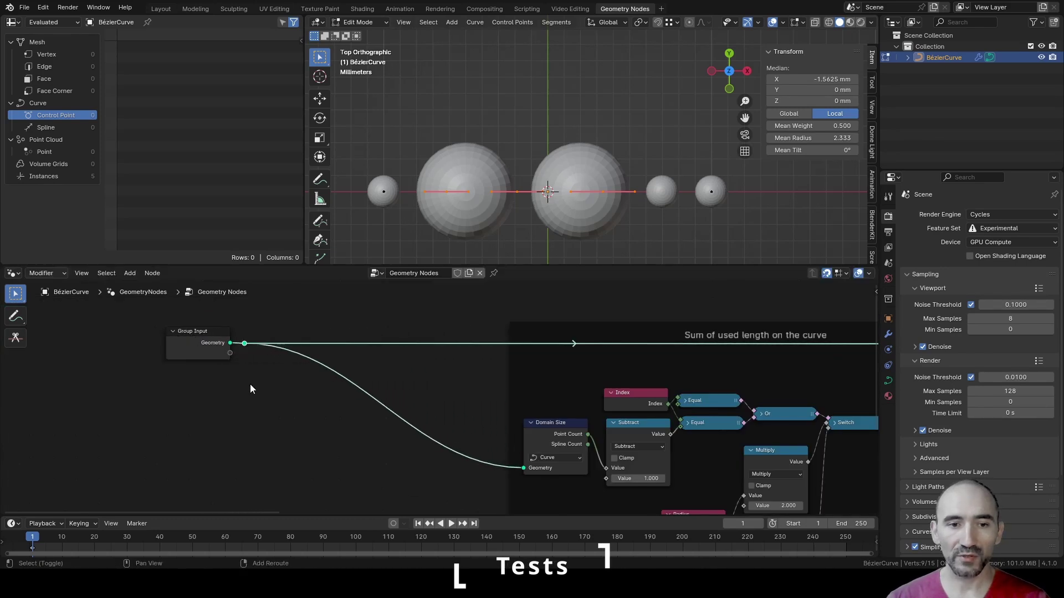
# Step: Move the Geometry reroute beside the "Sum of used length on the curve" frame and save the file
pyautogui.press('g')
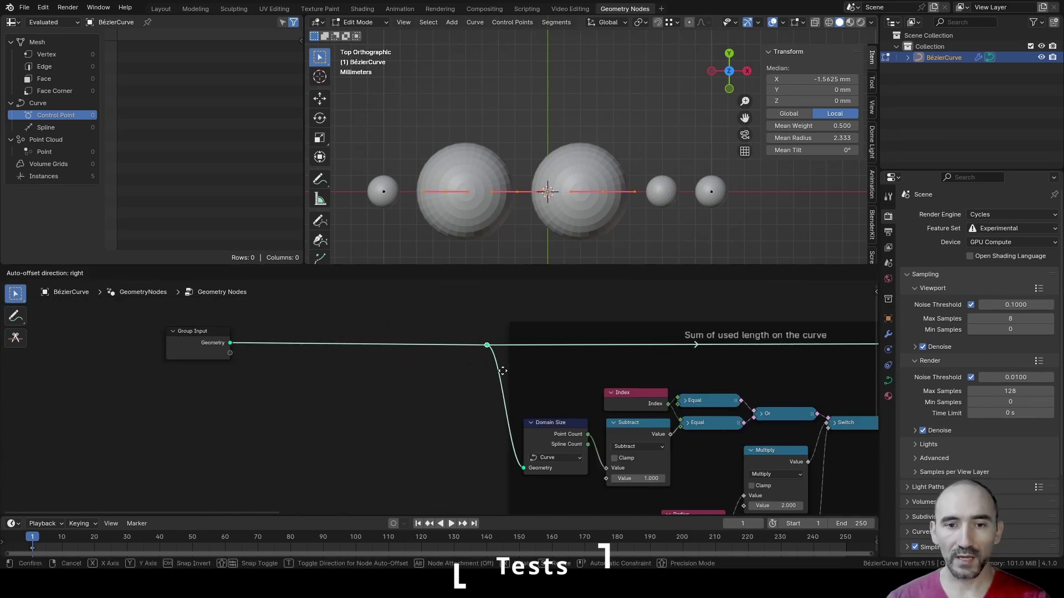
pyautogui.click(503, 371)
pyautogui.hotkey('ctrl', 's')
# Step: Insert a Set Curve Radius node on the Geometry link between the first Group Input and the reroute
pyautogui.press('F3')
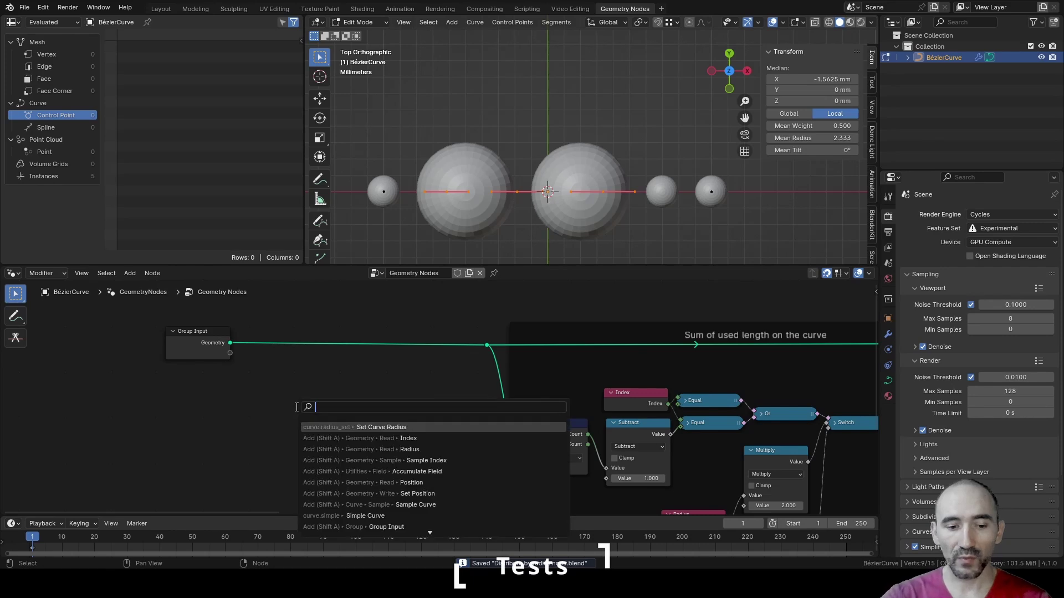
pyautogui.write('set radius')
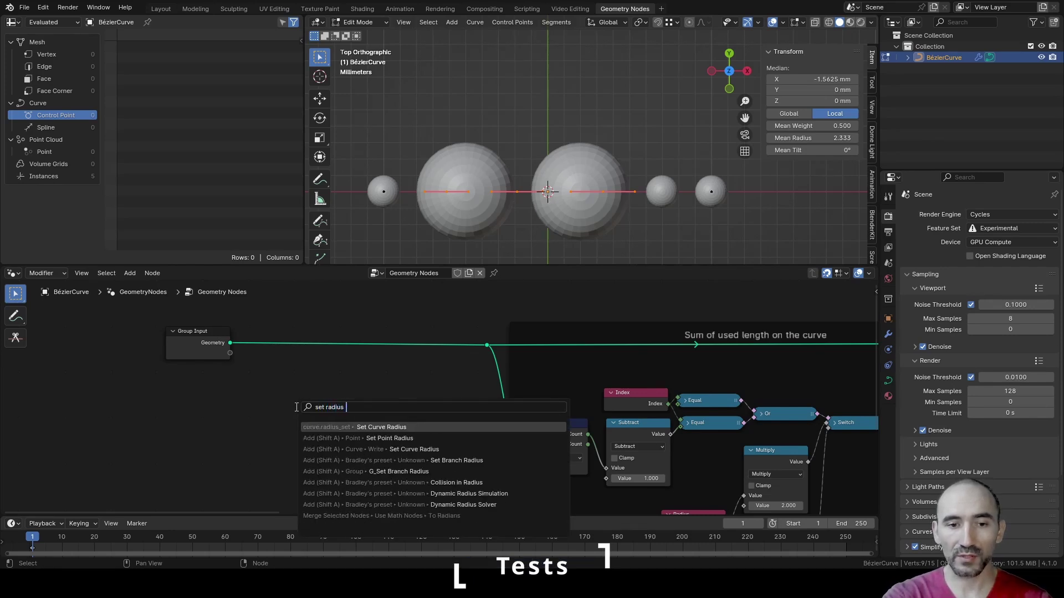
pyautogui.press('Return')
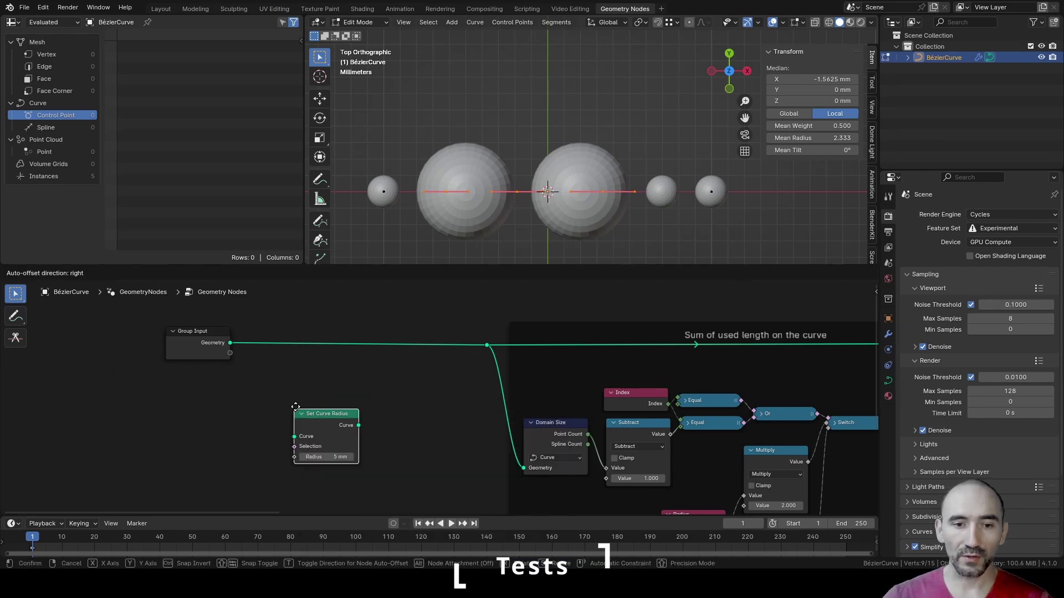
pyautogui.click(408, 324)
pyautogui.moveTo(178, 344); pyautogui.dragTo(51, 339)
pyautogui.click(226, 398)
pyautogui.moveTo(228, 401); pyautogui.dragTo(355, 406, button='middle')
pyautogui.scroll(2, 355, 406)
# Step: Add a Spline Parameter node and connect its Factor output to the Radius input of Set Curve Radius
pyautogui.press('F3')
pyautogui.write('spline p')
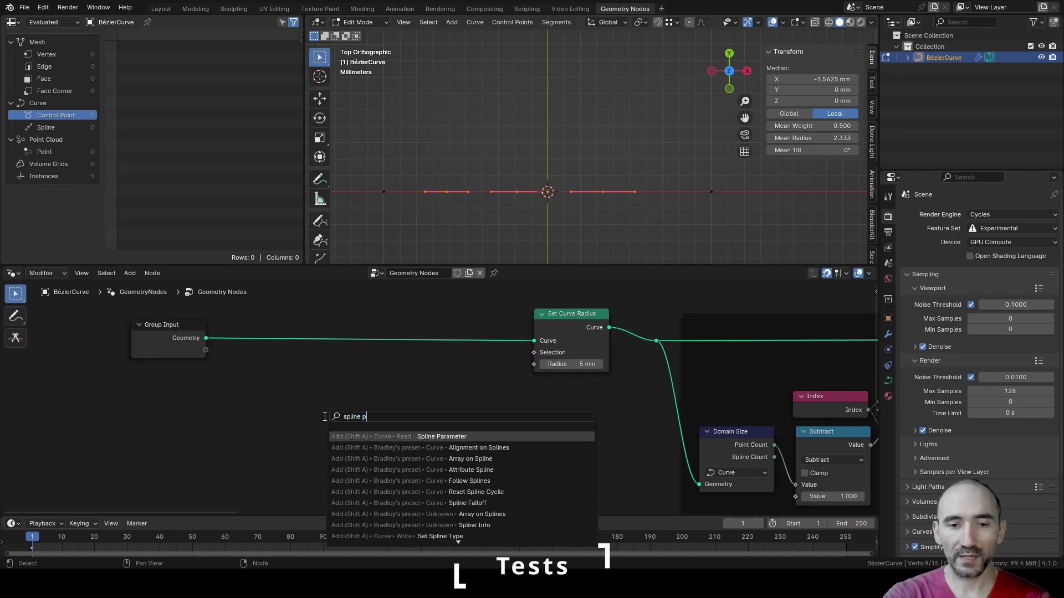
pyautogui.press('Return')
pyautogui.click(224, 360)
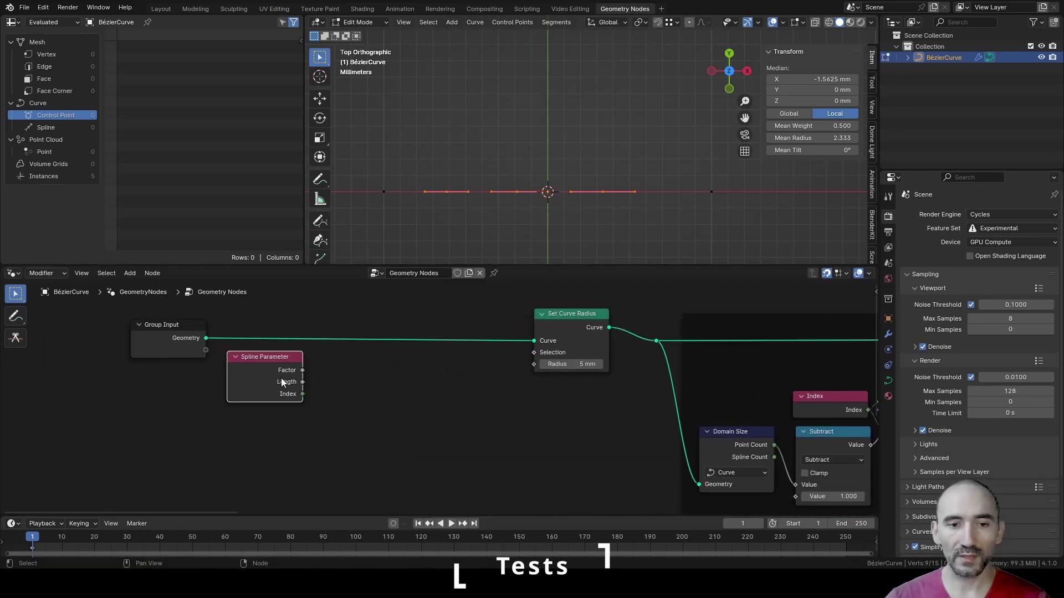
pyautogui.moveTo(302, 371); pyautogui.dragTo(534, 364)
# Step: Insert a Multiply math node between the spline Factor and the curve Radius, and set its multiplier to 4.390
pyautogui.click(523, 419)
pyautogui.hotkey('shift', 'a')
pyautogui.write('multi')
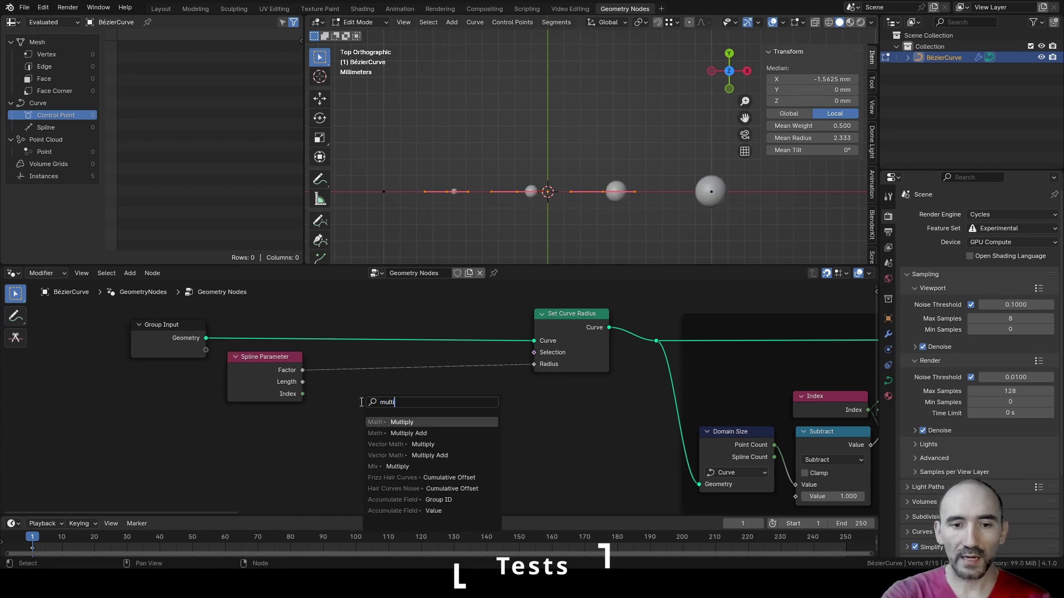
pyautogui.press('Return')
pyautogui.click(363, 403)
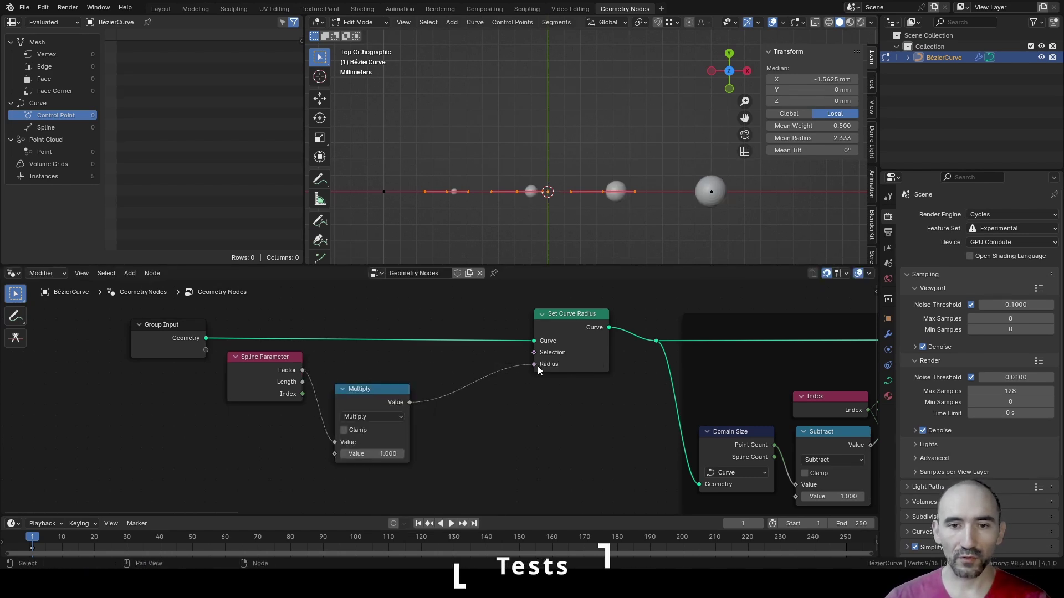
pyautogui.moveTo(371, 453); pyautogui.dragTo(416, 453)
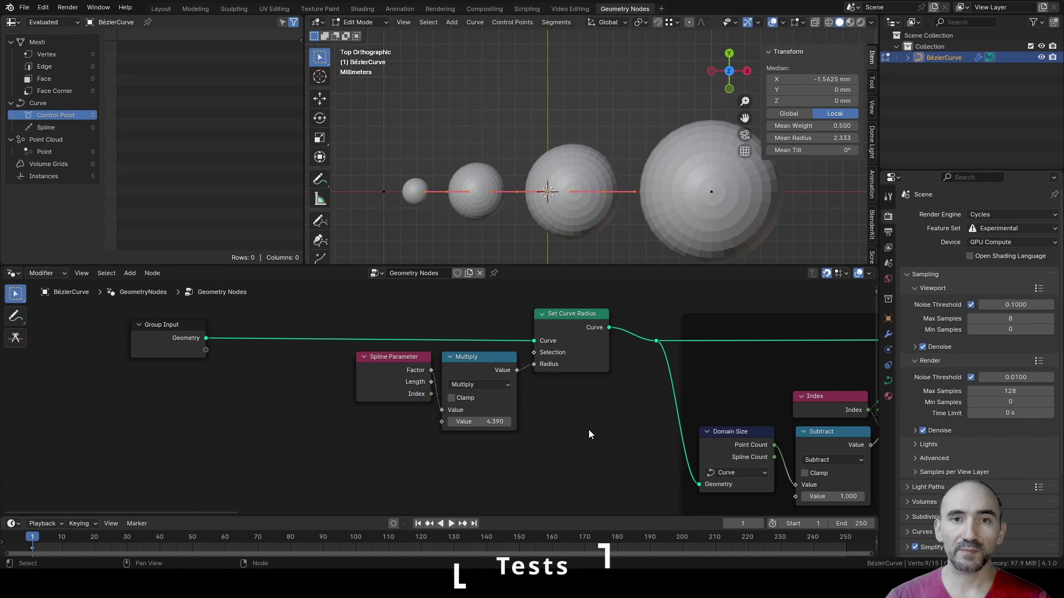
# Step: Move the Set Position node out of the Instances frame, next to the Sample Curve node
pyautogui.press('Home')
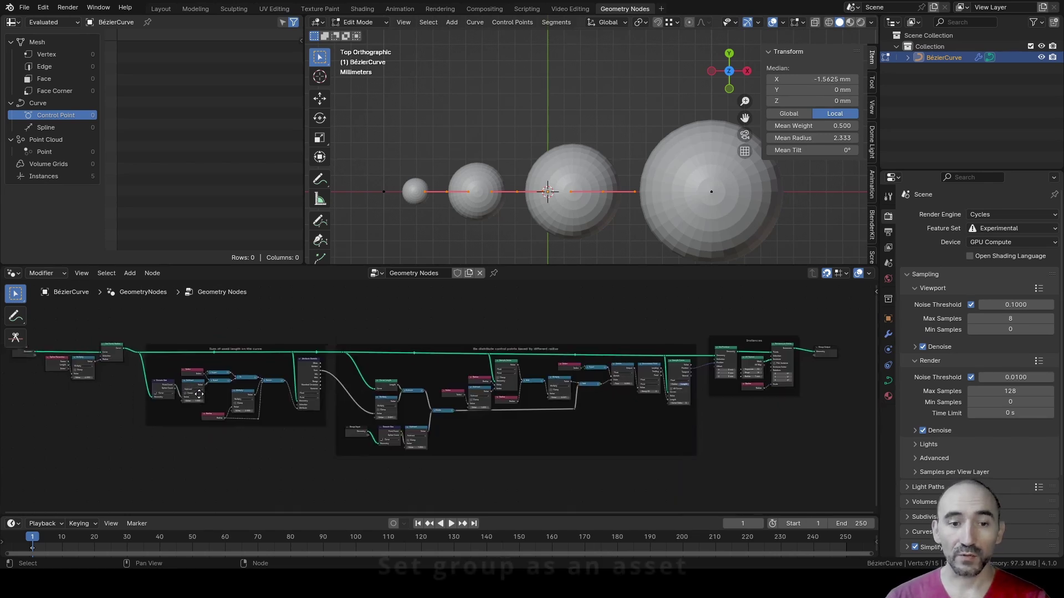
pyautogui.scroll(3, 361, 403)
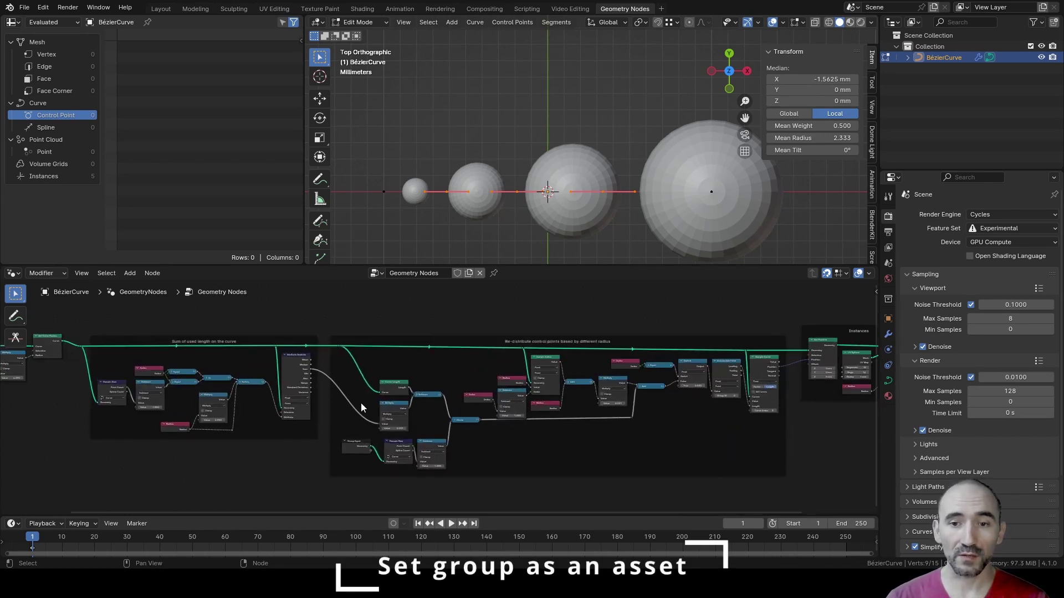
pyautogui.moveTo(169, 421); pyautogui.dragTo(139, 425, button='middle')
pyautogui.moveTo(511, 367); pyautogui.dragTo(501, 445, button='middle')
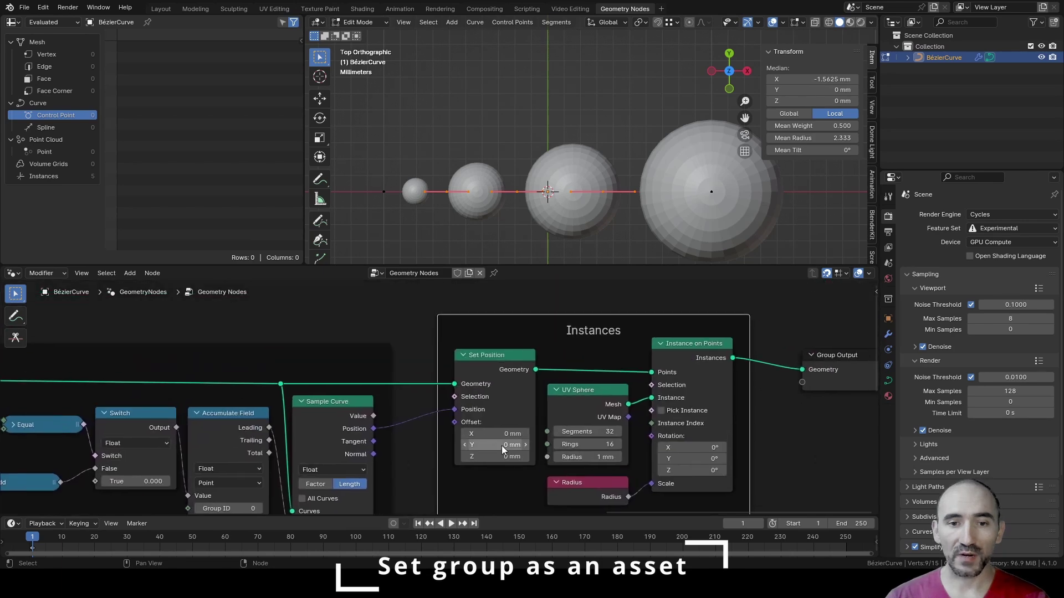
pyautogui.moveTo(489, 356); pyautogui.dragTo(419, 361)
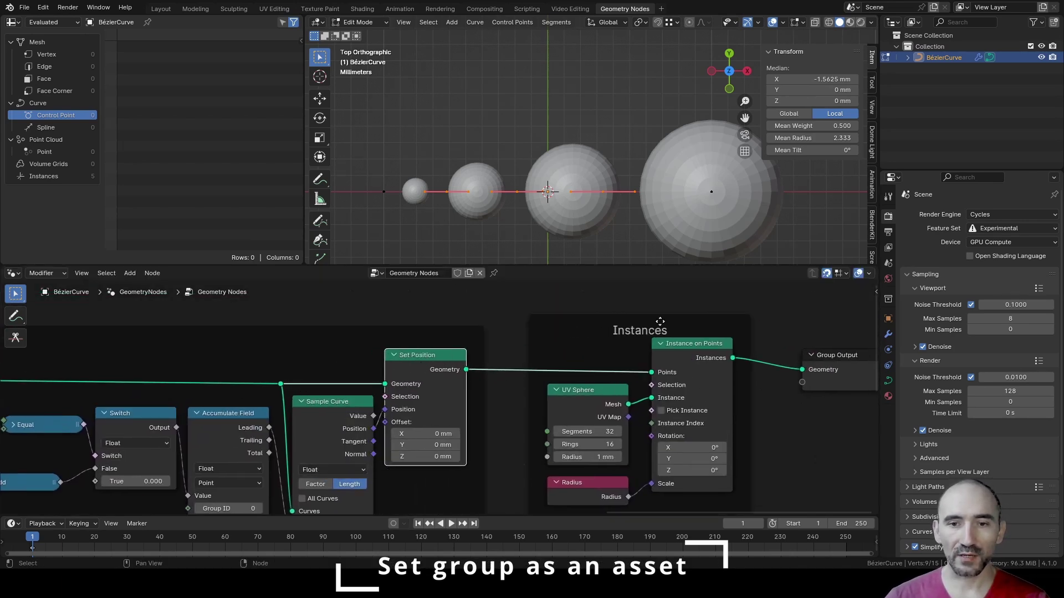
# Step: Feed the re-distribute frame's Domain Size from the main Geometry reroute instead of its Group Input, route the link below the frames, and save
pyautogui.scroll(-4, 613, 354)
pyautogui.moveTo(208, 406); pyautogui.dragTo(592, 360, button='middle')
pyautogui.scroll(-4, 593, 361)
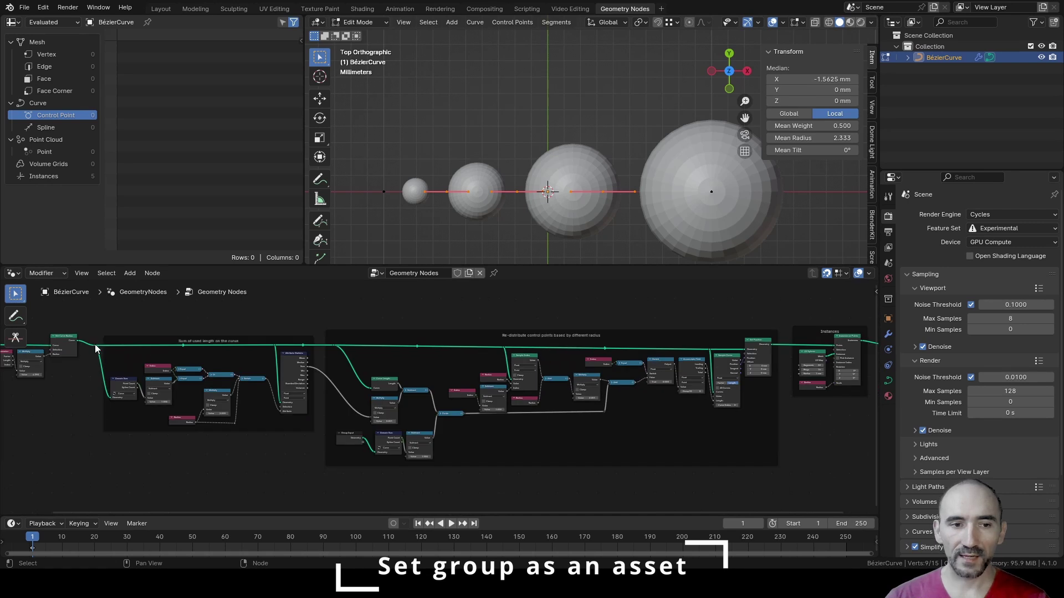
pyautogui.moveTo(94, 345); pyautogui.dragTo(337, 444)
pyautogui.moveTo(371, 452); pyautogui.dragTo(373, 452)
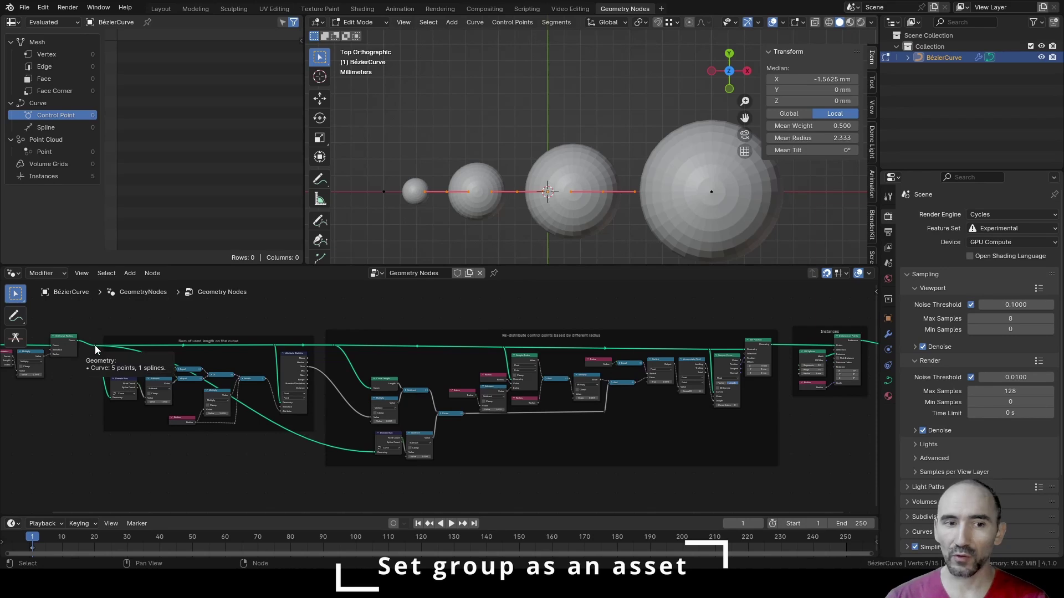
pyautogui.press('g')
pyautogui.click(108, 448)
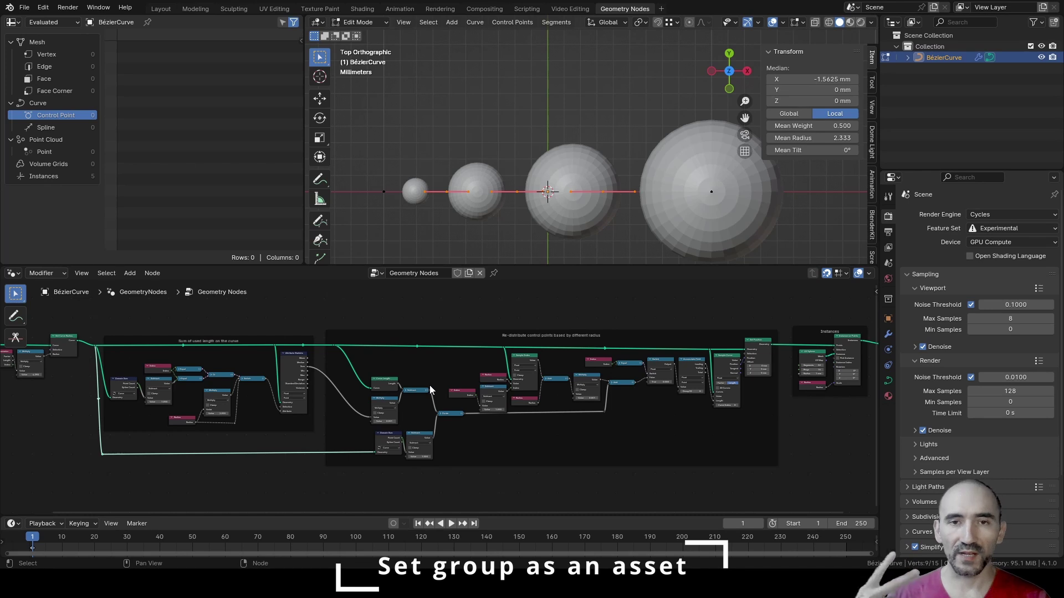
pyautogui.hotkey('ctrl', 's')
# Step: Group both calculation frames and the Set Position node into one node group and return to the parent node tree
pyautogui.moveTo(85, 320); pyautogui.dragTo(784, 480)
pyautogui.hotkey('ctrl', 'g')
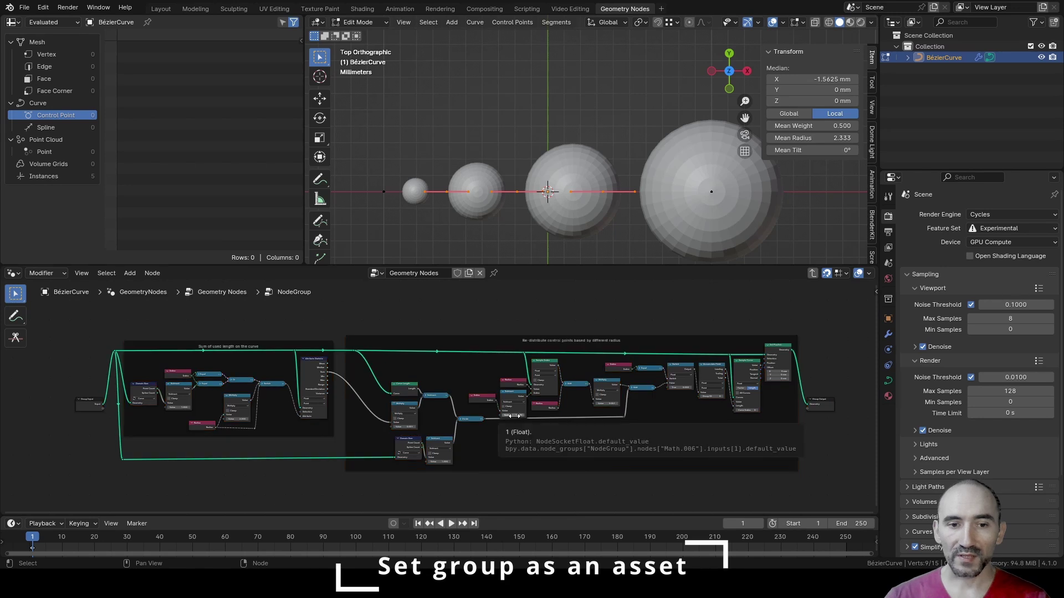
pyautogui.press('Tab')
# Step: Rename the new node group "Distribute control points" and save the file
pyautogui.scroll(6, 488, 411)
pyautogui.scroll(2, 440, 398)
pyautogui.doubleClick(413, 425)
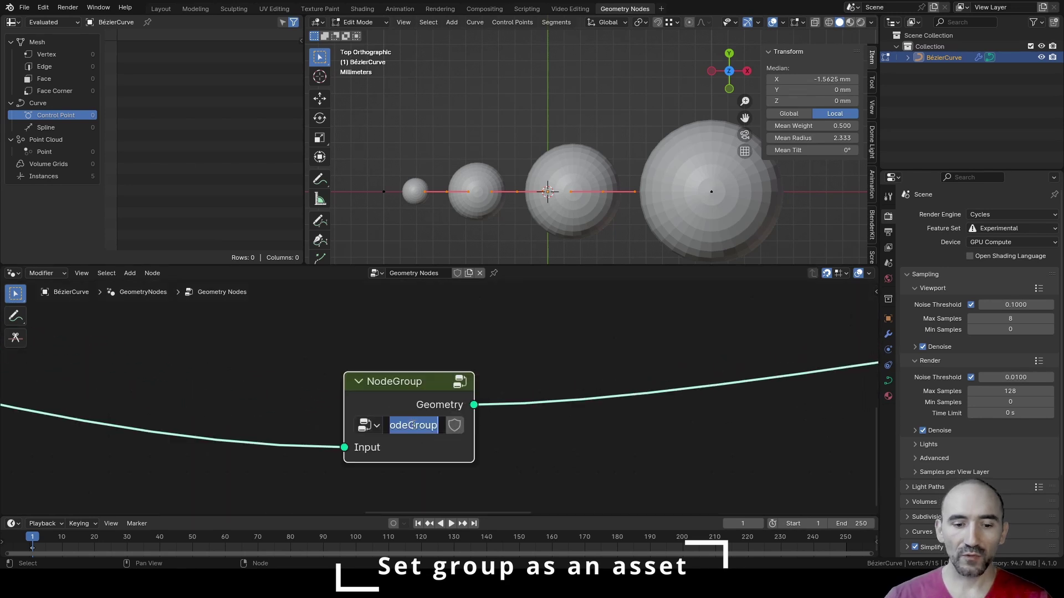
pyautogui.write('Distribute')
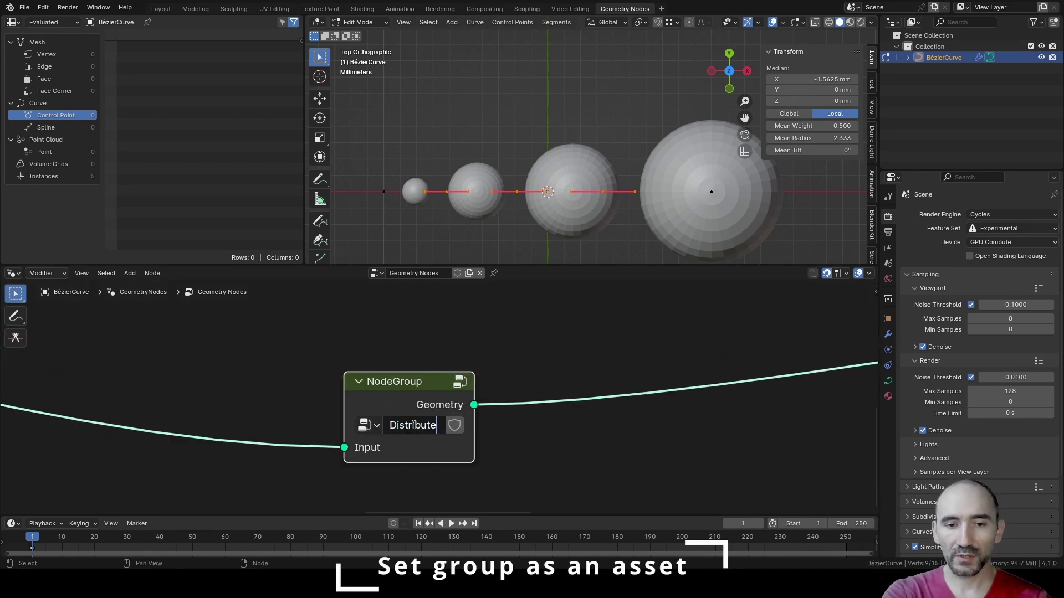
pyautogui.write(' control points')
pyautogui.press('Return')
pyautogui.hotkey('ctrl', 's')
pyautogui.press('Home')
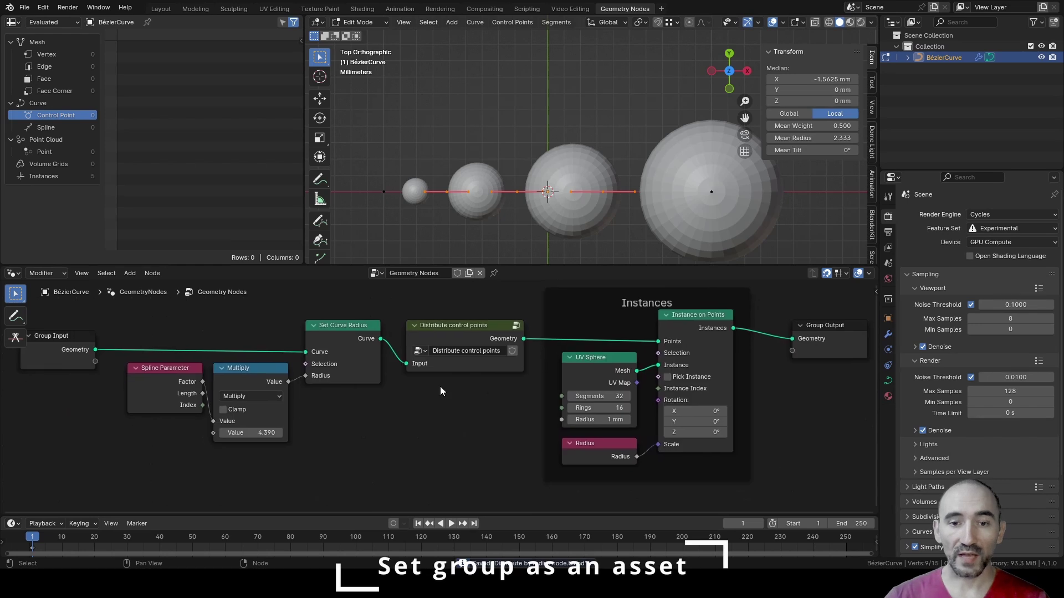
# Step: Mark the Distribute control points node group as an asset and save the file
pyautogui.rightClick(462, 352)
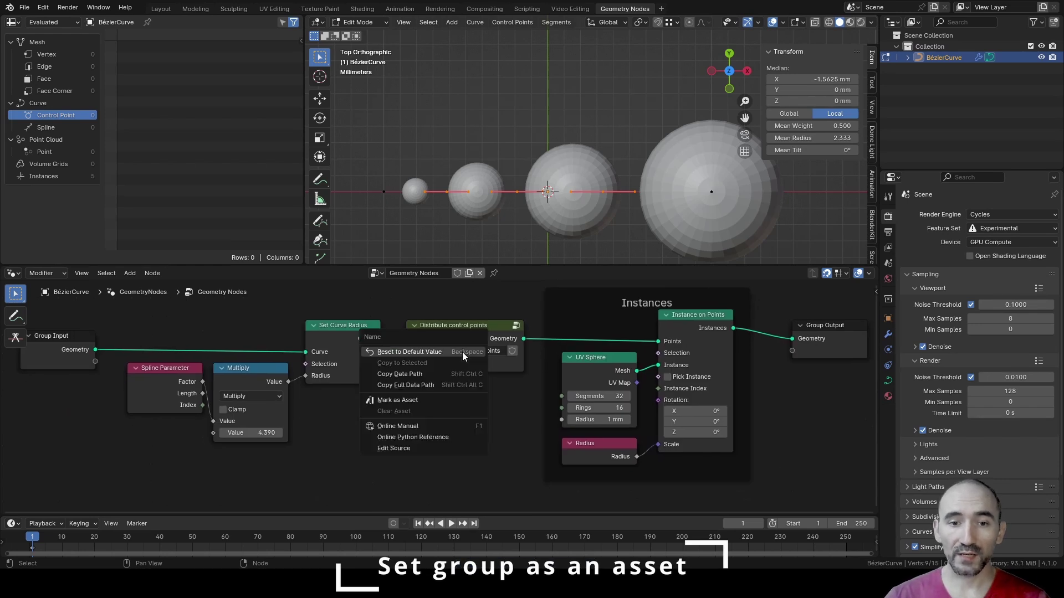
pyautogui.click(407, 398)
pyautogui.hotkey('ctrl', 's')
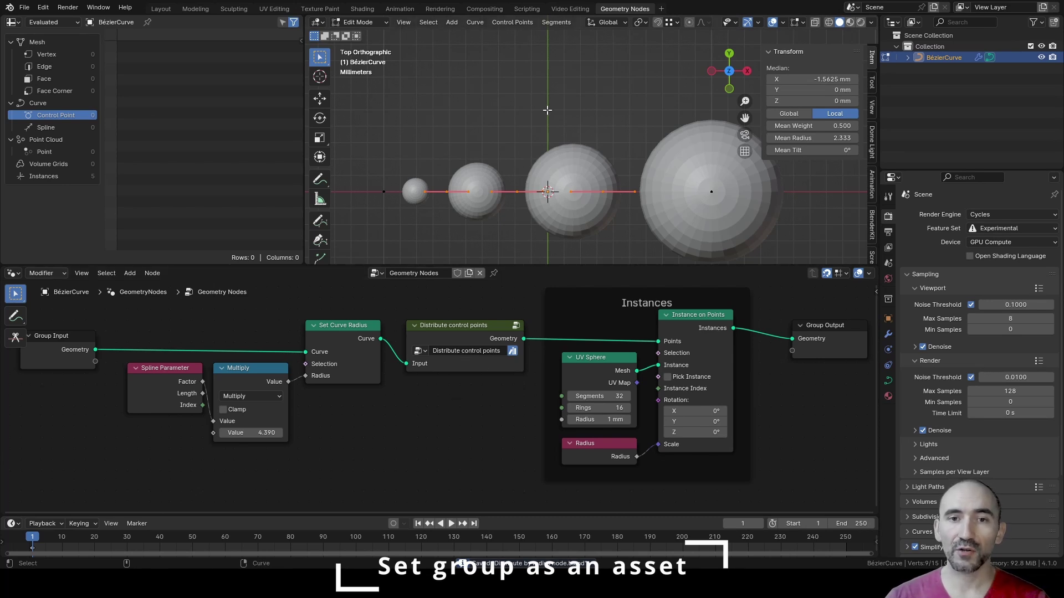
# Step: Switch the curve to Object Mode, select the Distribute control points node, and save the file
pyautogui.press('Tab')
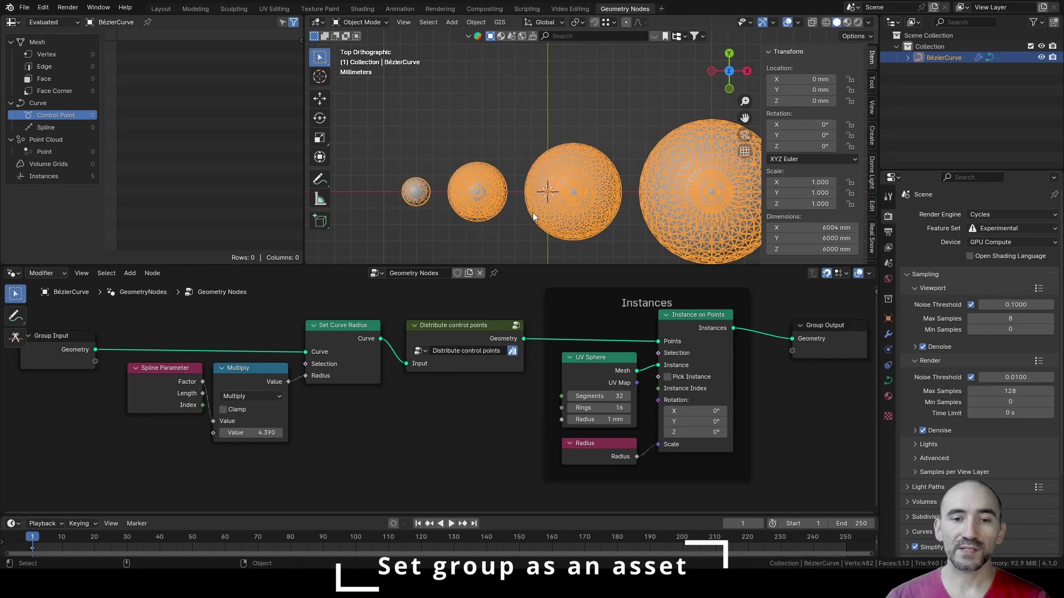
pyautogui.click(466, 332)
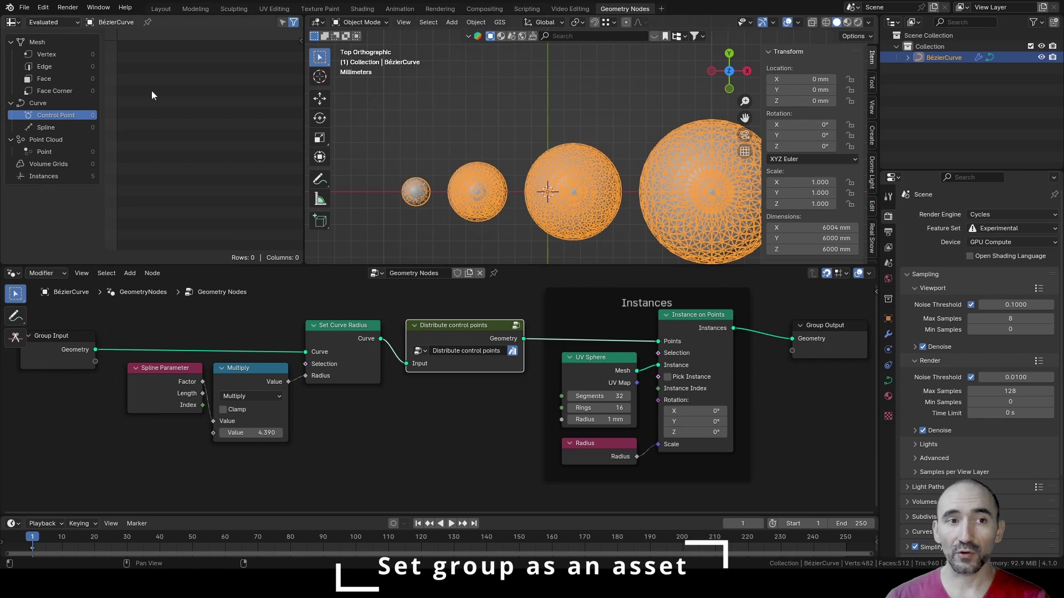
pyautogui.hotkey('ctrl', 's')
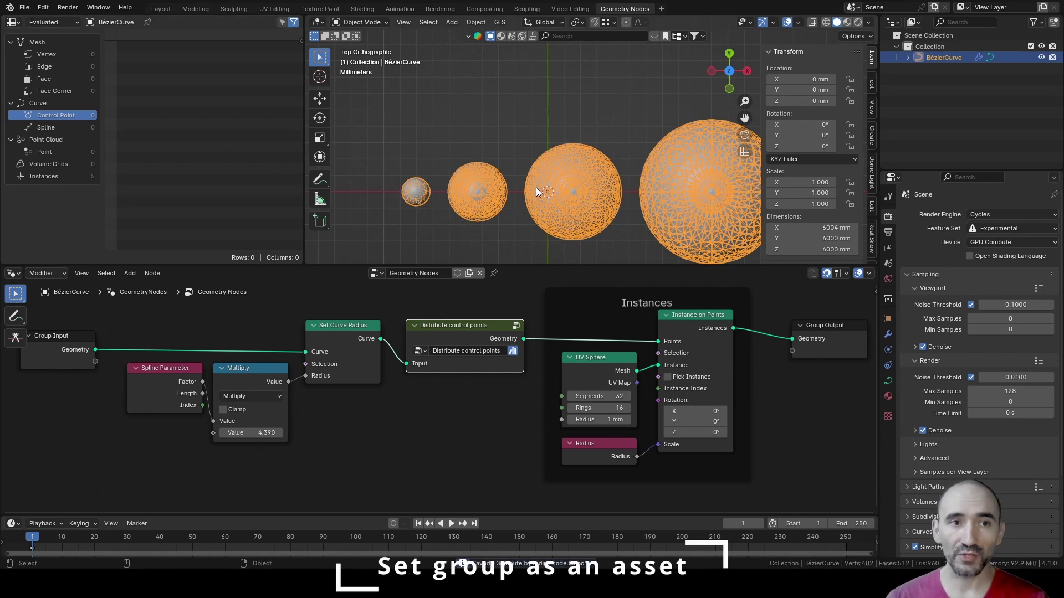
pyautogui.click(25, 7)
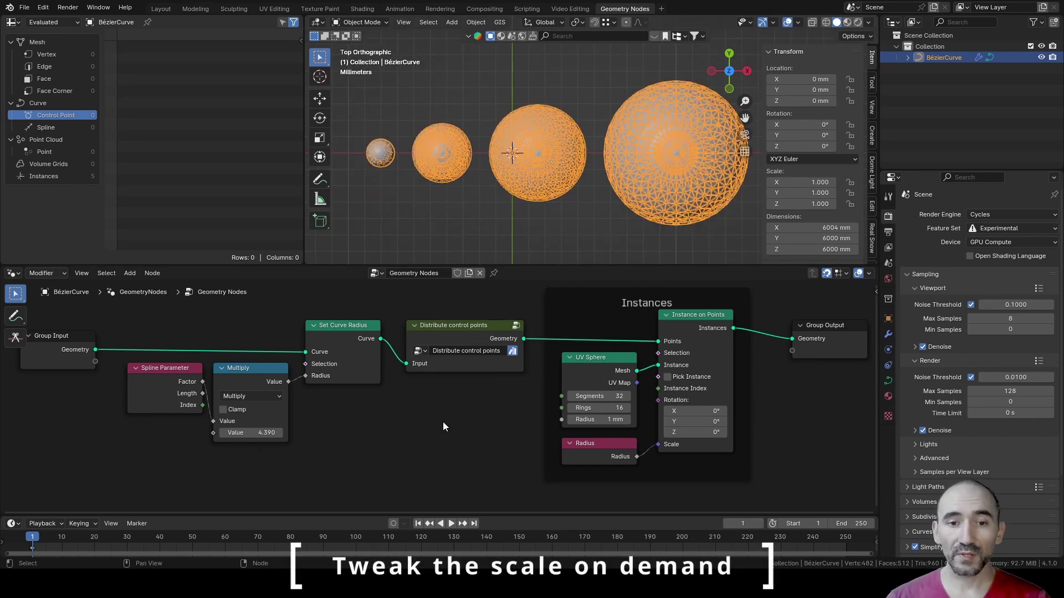
# Step: Open the Distribute control points group for editing at its frame of re-distribution nodes
pyautogui.click(460, 328)
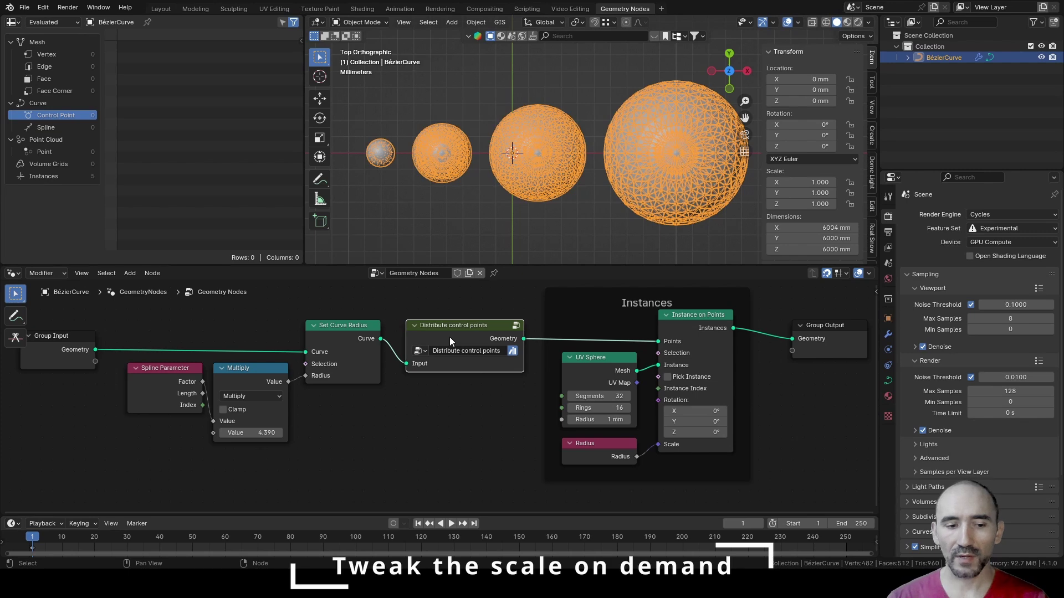
pyautogui.press('Tab')
pyautogui.press('Home')
pyautogui.moveTo(312, 394); pyautogui.dragTo(147, 382, button='middle')
pyautogui.scroll(4, 410, 327)
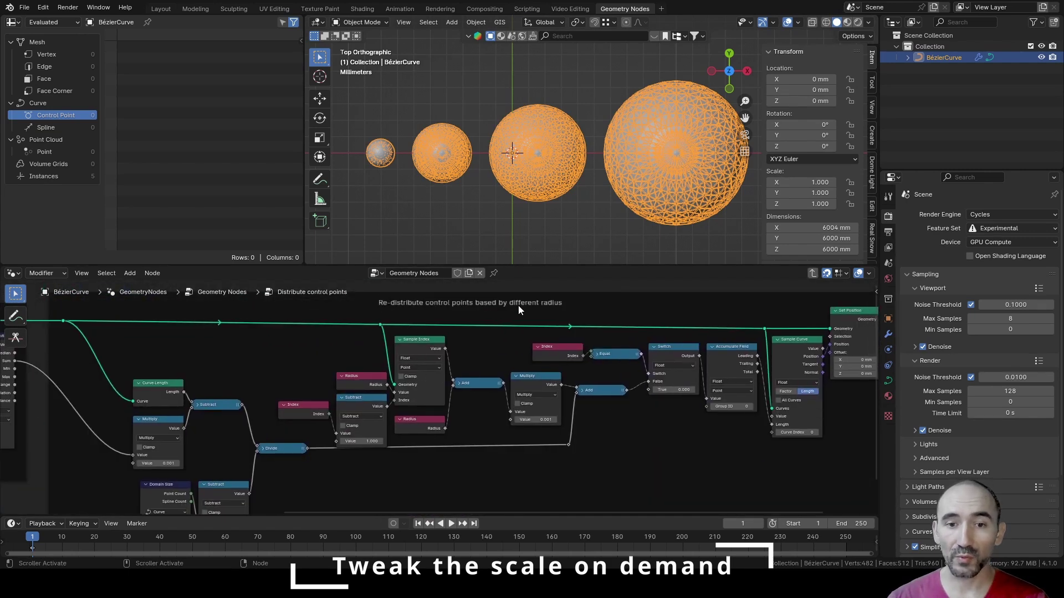
# Step: Move the reroute on the Divide-to-Add link down so there is room below the Multiply node
pyautogui.click(156, 429)
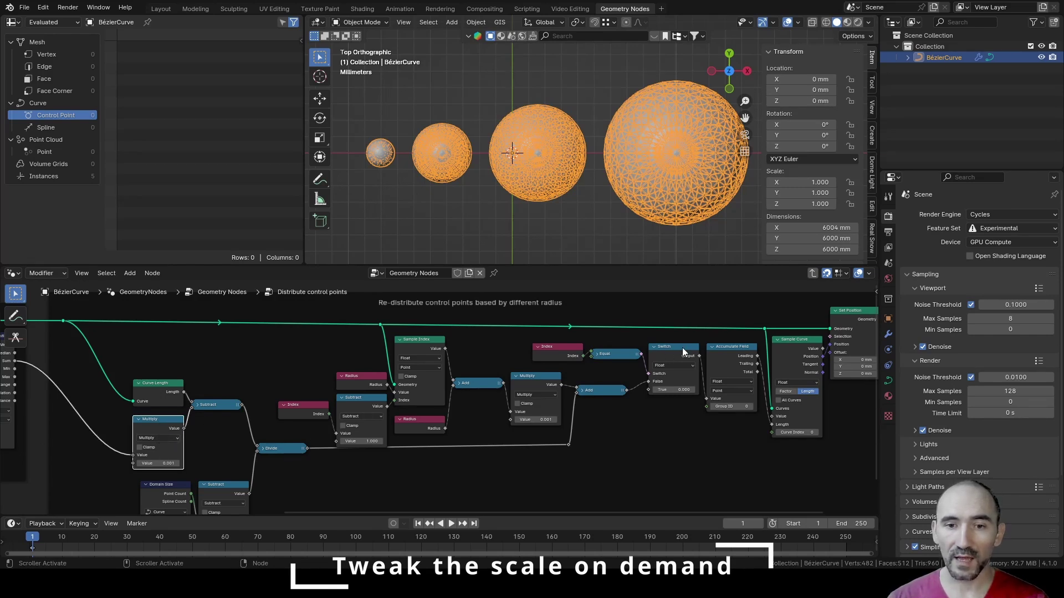
pyautogui.click(520, 387)
pyautogui.click(569, 445)
pyautogui.press('g')
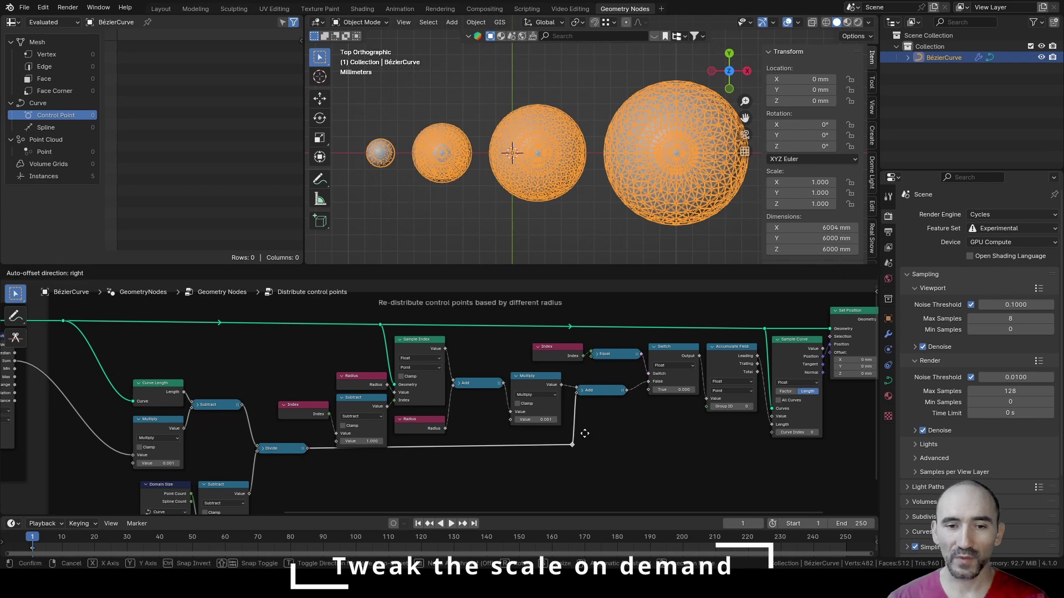
pyautogui.click(584, 441)
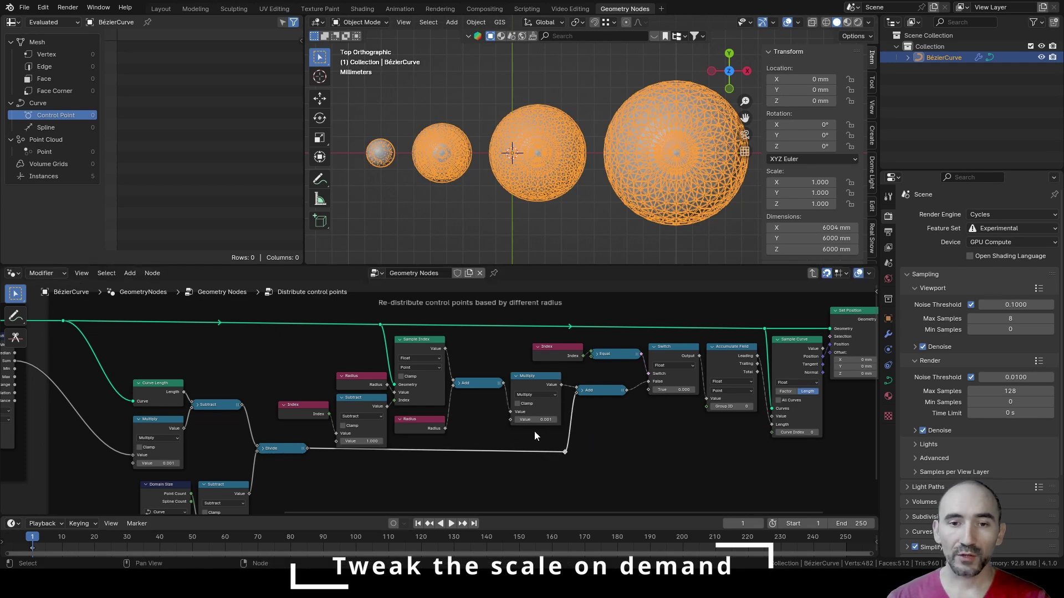